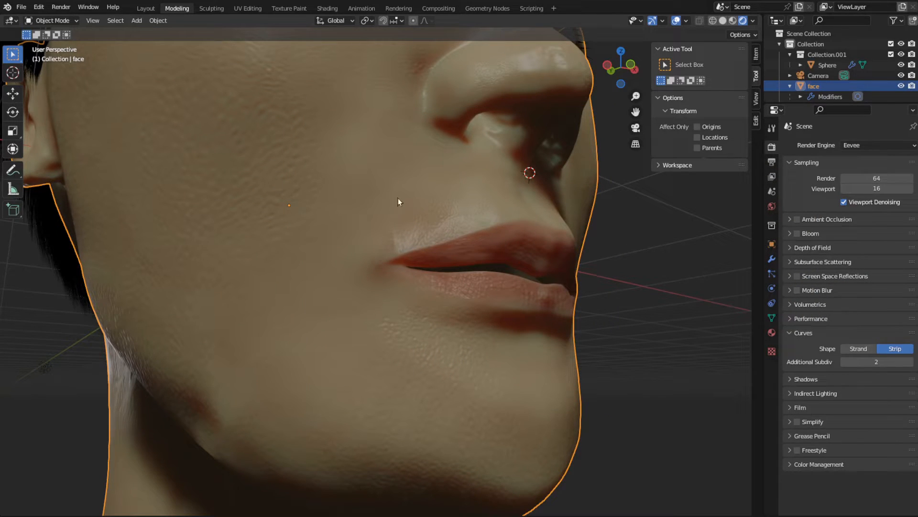
- Examine the skin detail on the cheek, nose and mouth of the rendered face
middle_drag(429, 173, 443, 209)
scroll(435, 217, down, 2)
scroll(436, 217, up, 1)
scroll(444, 210, down, 4)
scroll(434, 218, up, 6)
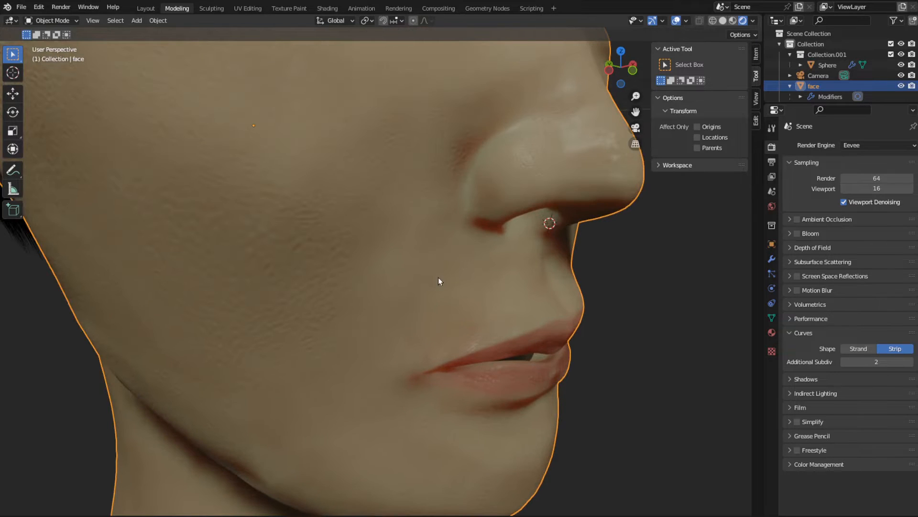
- Open the Texture Paint workspace, widen the image editor and examine the skin detail in the normal.png map
click(289, 8)
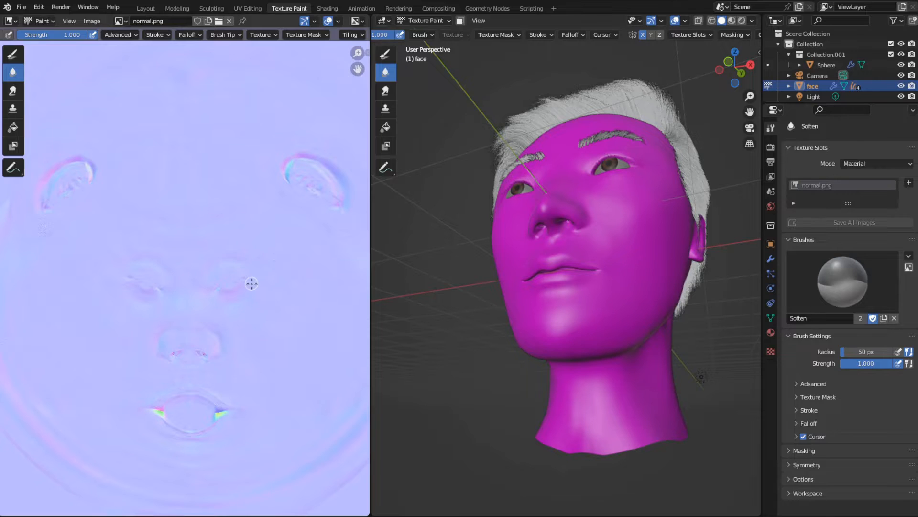
scroll(250, 282, down, 4)
scroll(233, 310, up, 8)
scroll(233, 316, up, 3)
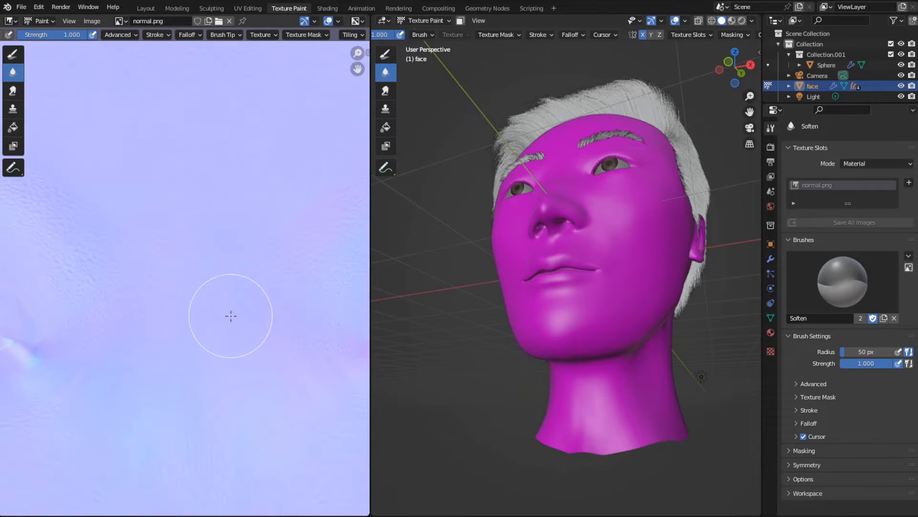
scroll(231, 315, down, 2)
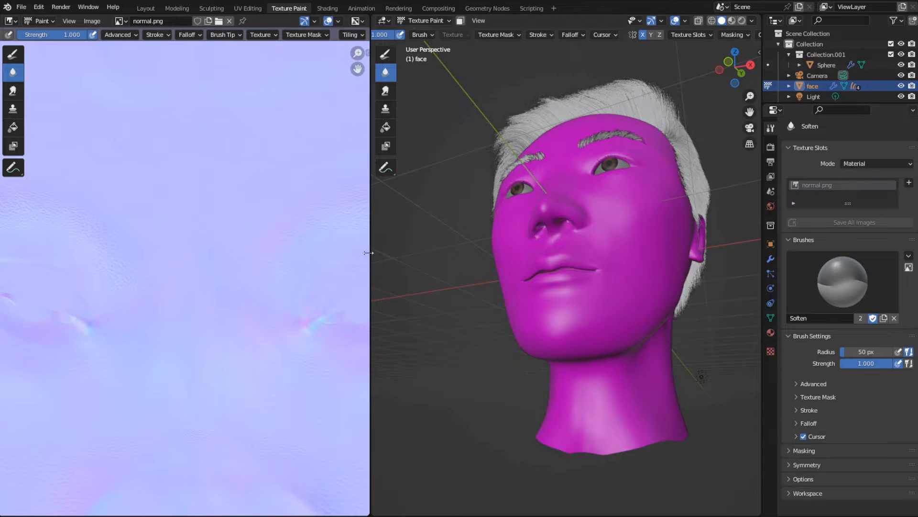
drag(369, 259, 614, 283)
scroll(324, 274, down, 3)
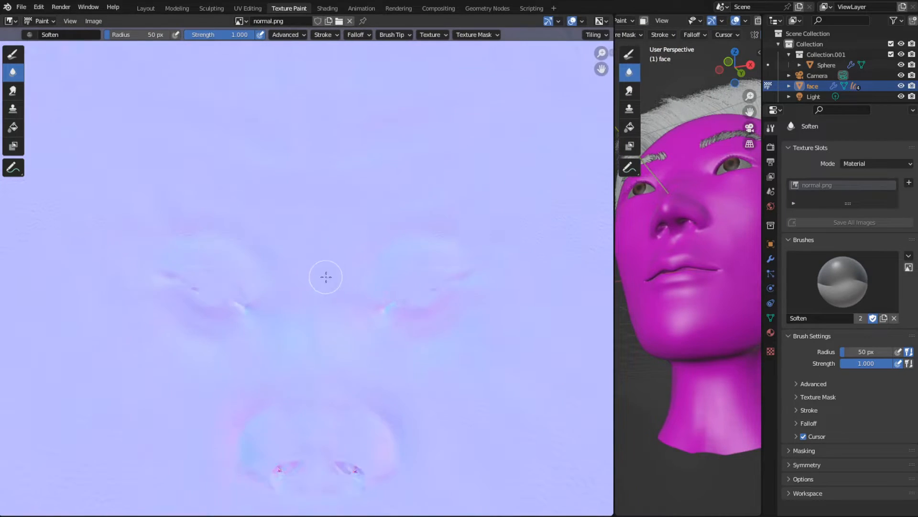
scroll(308, 287, up, 6)
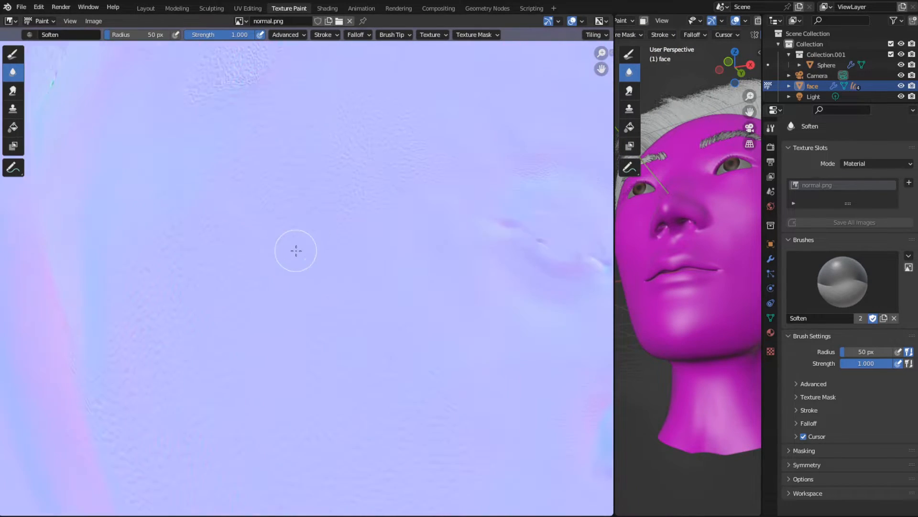
middle_drag(304, 215, 320, 360)
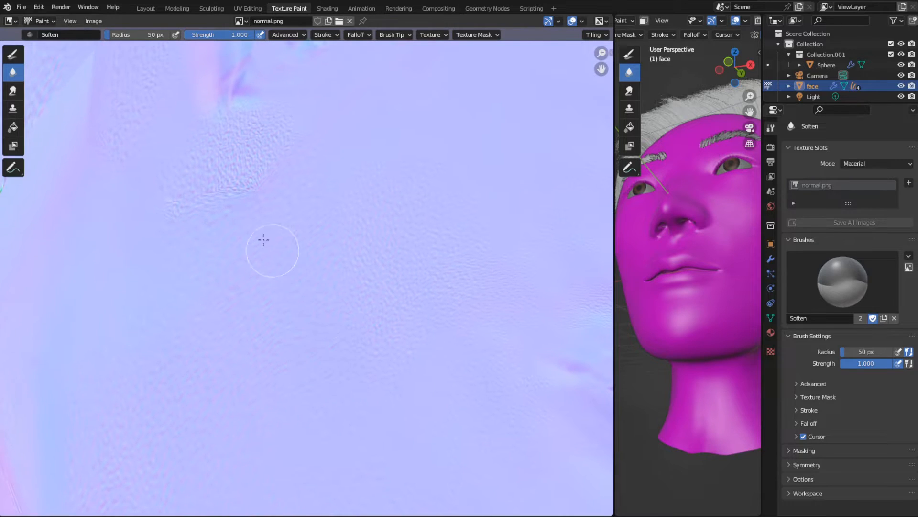
key(ctrl+Page_Up)
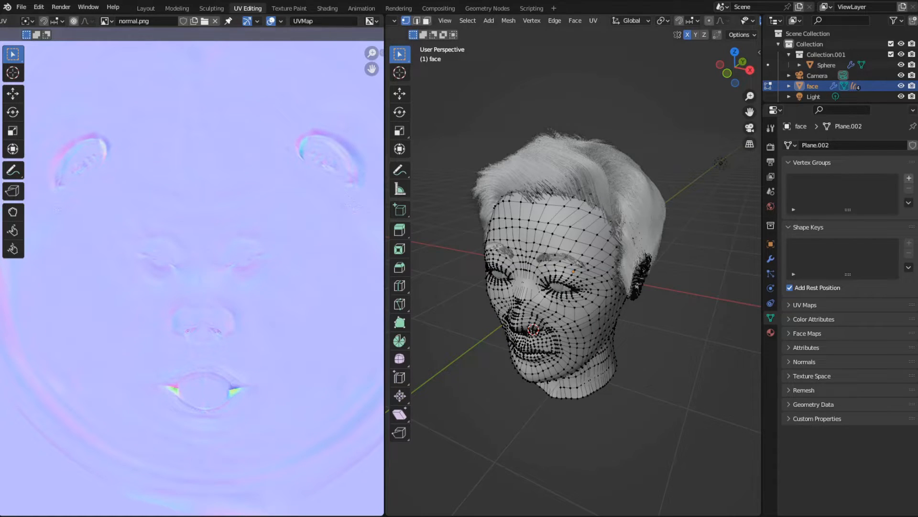
- Examine the mesh density of the face sculpt in Edit Mode, then return to Object Mode
key(Tab)
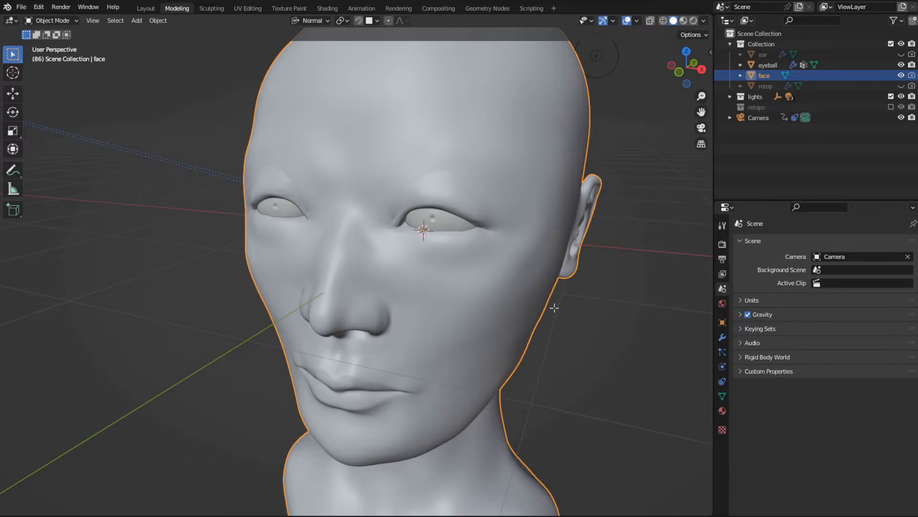
key(Tab)
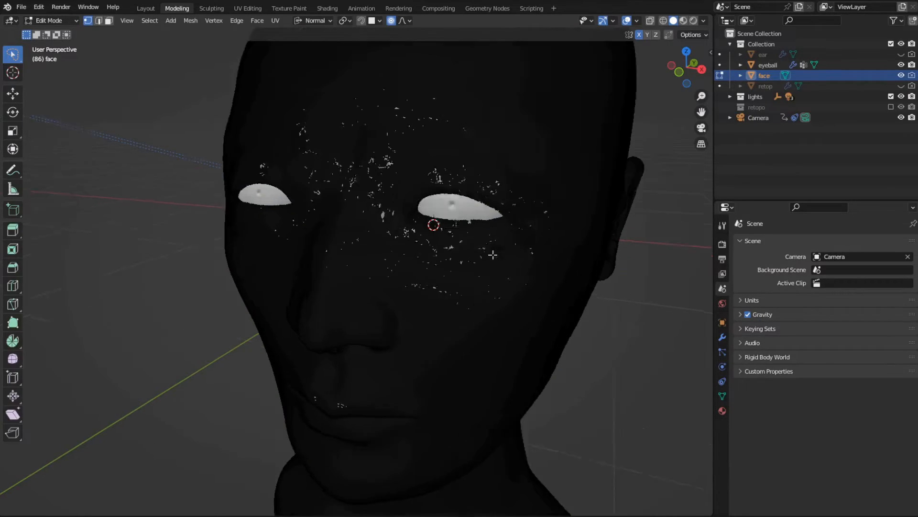
scroll(485, 262, up, 4)
middle_drag(494, 259, 614, 363)
middle_drag(497, 287, 488, 373)
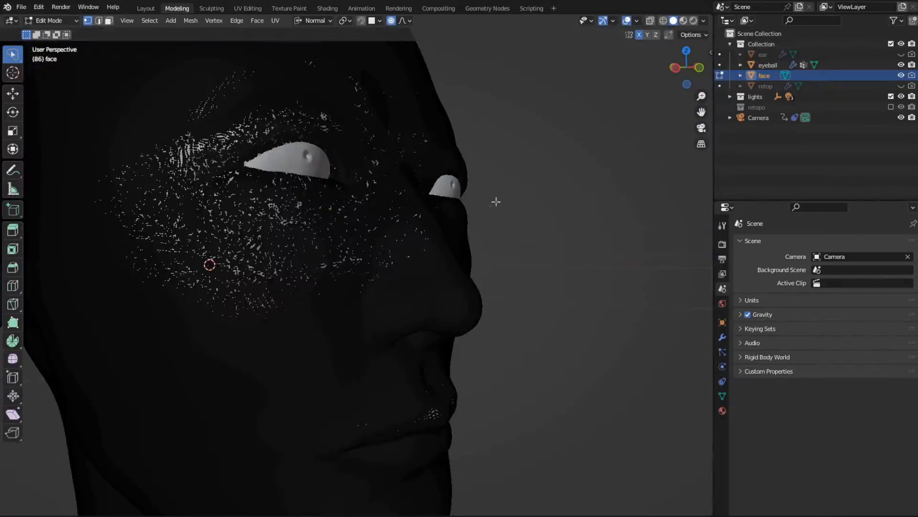
key(Tab)
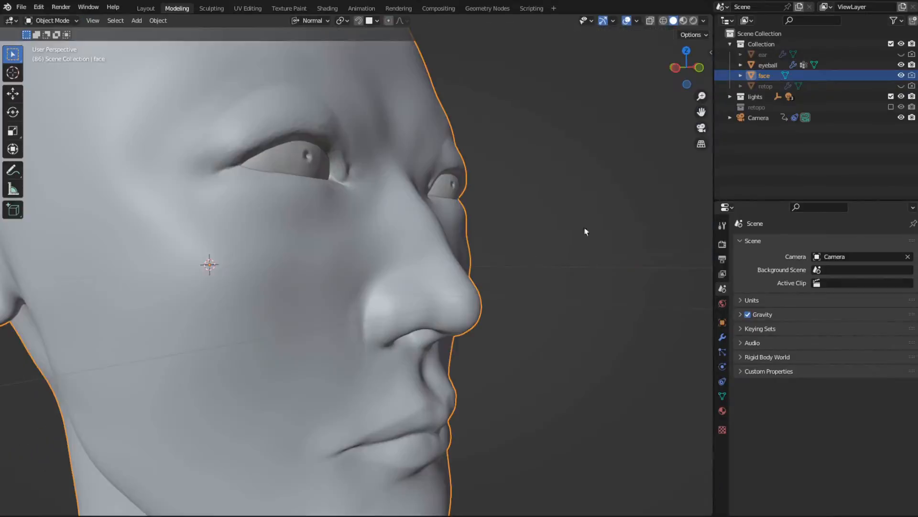
- Show the retop mesh, hide the face sculpt and inspect the retop mesh in Edit Mode
click(901, 85)
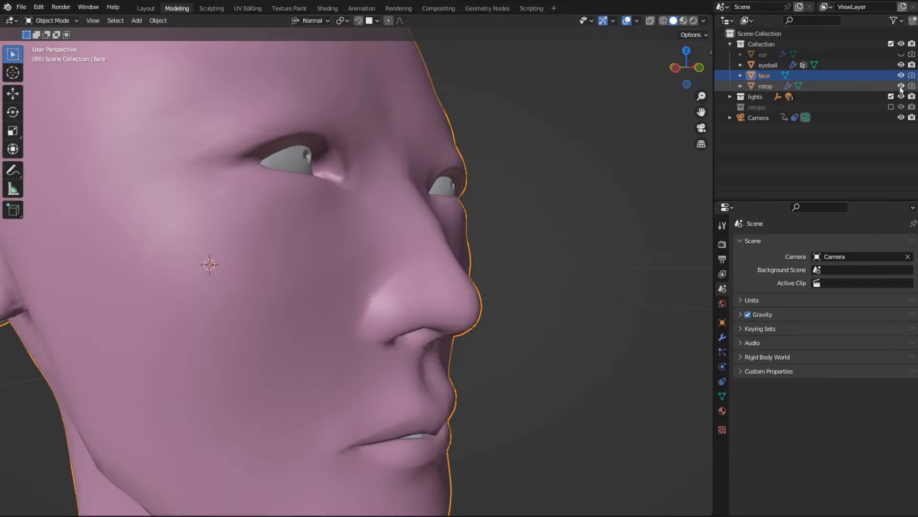
middle_drag(574, 264, 479, 264)
click(902, 75)
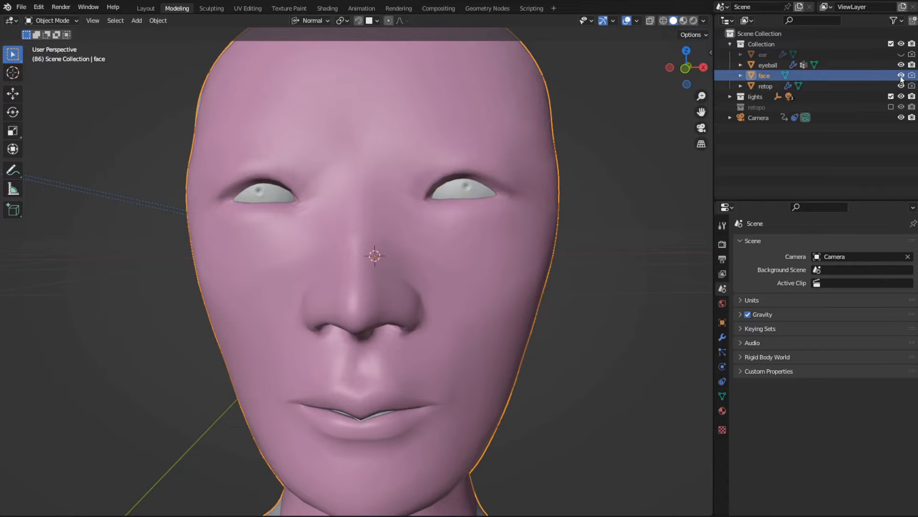
click(552, 258)
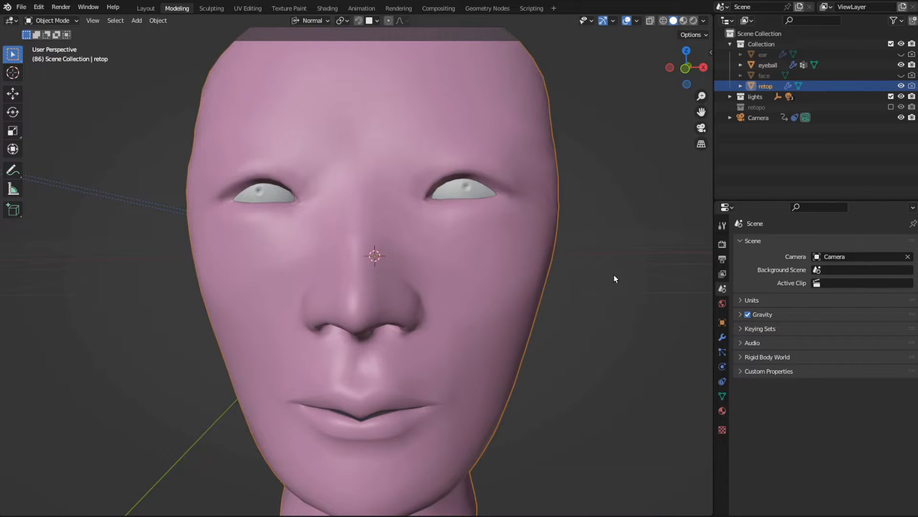
key(Tab)
middle_drag(599, 277, 632, 243)
- Enable the retopo collection, hide the retop mesh and select retop.001 inside the expanded collection
click(891, 107)
click(901, 86)
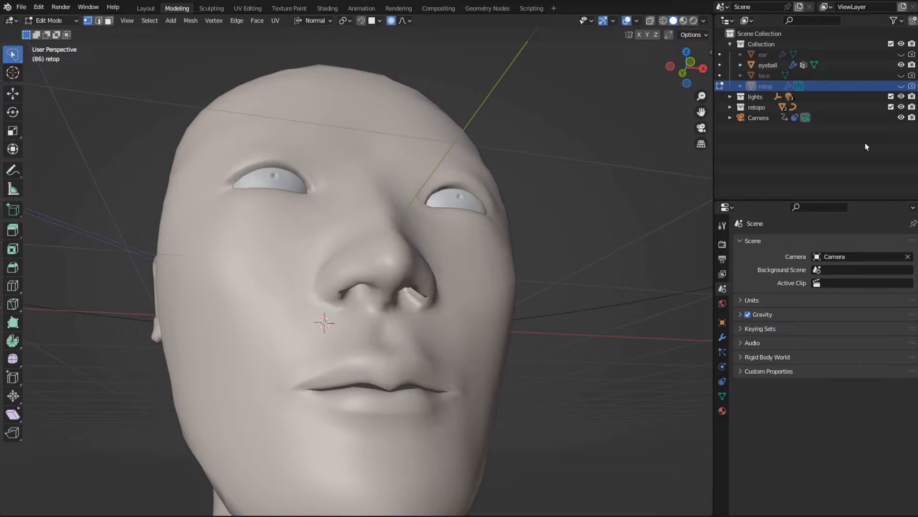
click(730, 107)
click(741, 128)
click(782, 130)
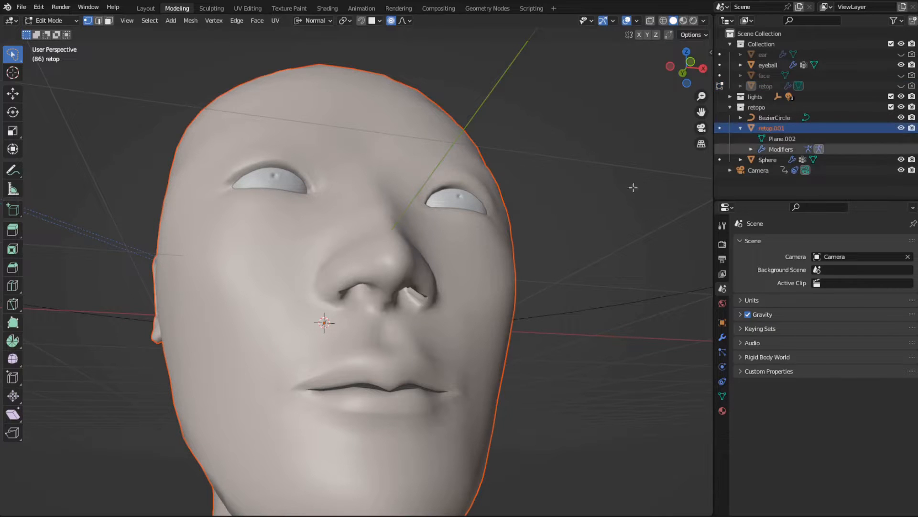
- Show the face sculpt in Object Mode, move it -2.3352 m along X and compare it with the retop.001 head
middle_drag(631, 187, 492, 251)
key(Tab)
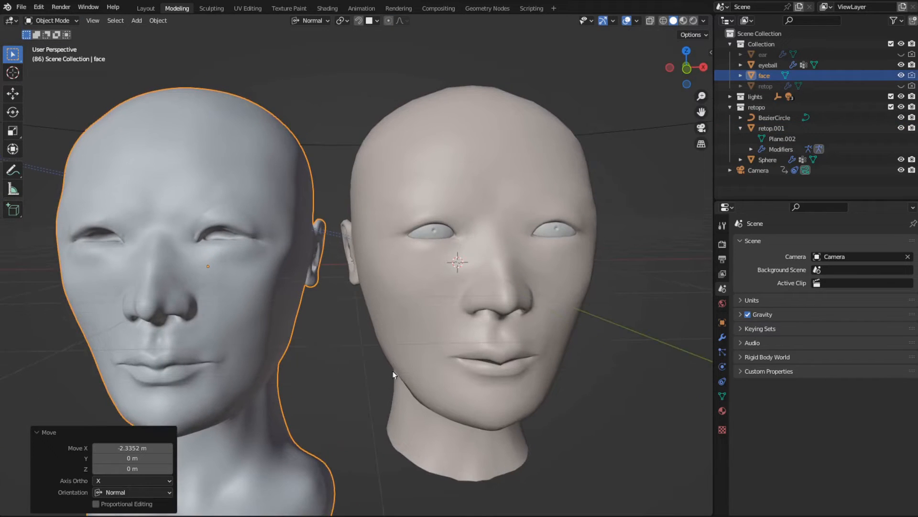
click(400, 348)
middle_drag(357, 387, 360, 359)
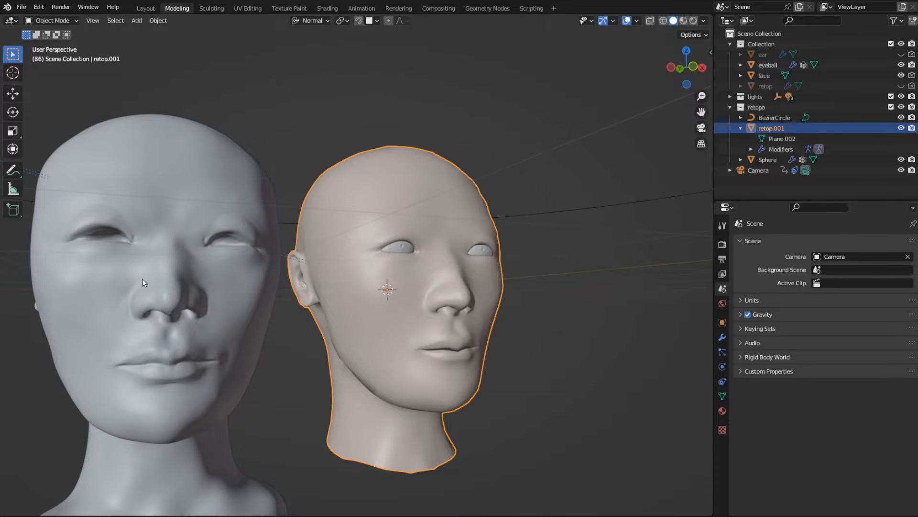
middle_drag(142, 282, 377, 277)
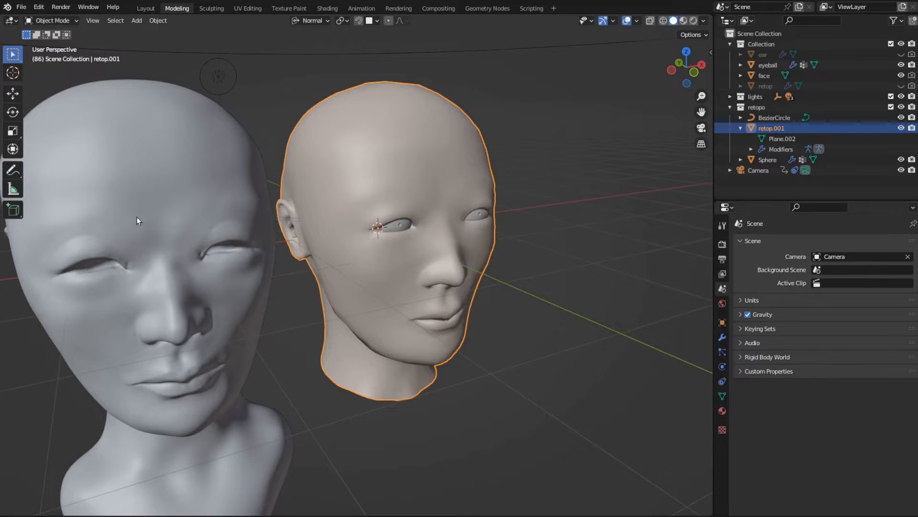
middle_drag(172, 229, 388, 228)
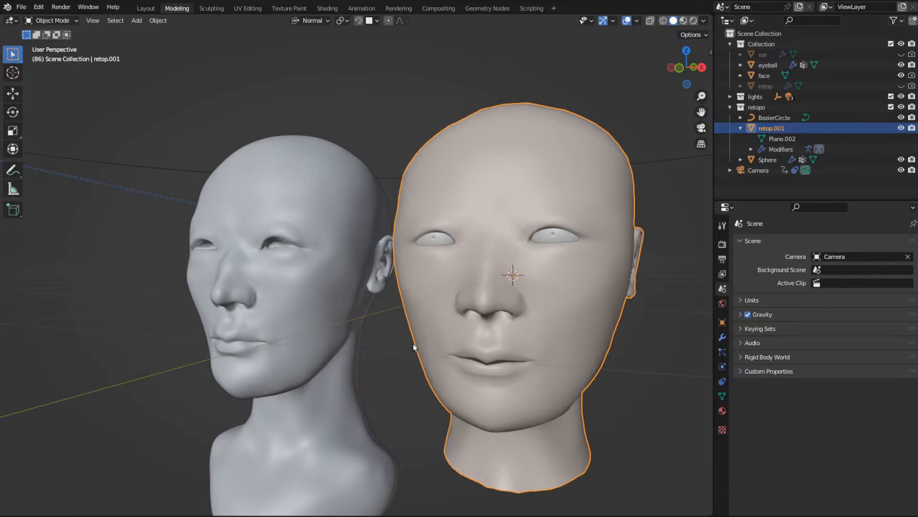
mouse_move(414, 346)
middle_down()
mouse_move(432, 346)
mouse_move(399, 355)
middle_up()
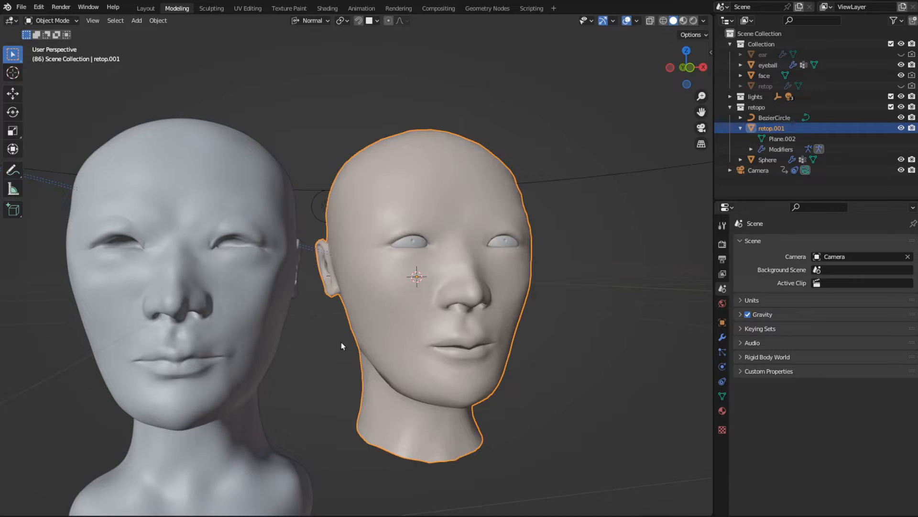
- Undo the sideways move of the face sculpt
key(ctrl+z)
key(ctrl+z)
key(ctrl+z)
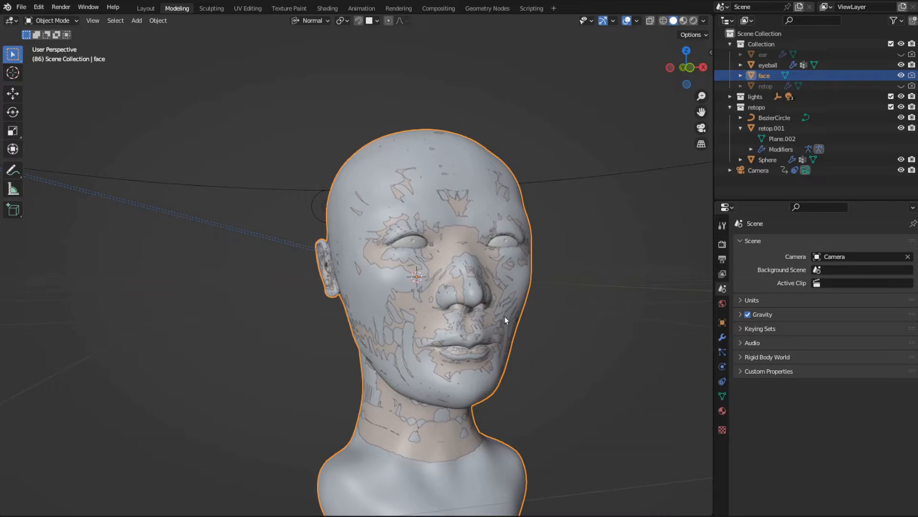
- Select only retop.001 and the face sculpt together, with face as the active object
shift+click(770, 129)
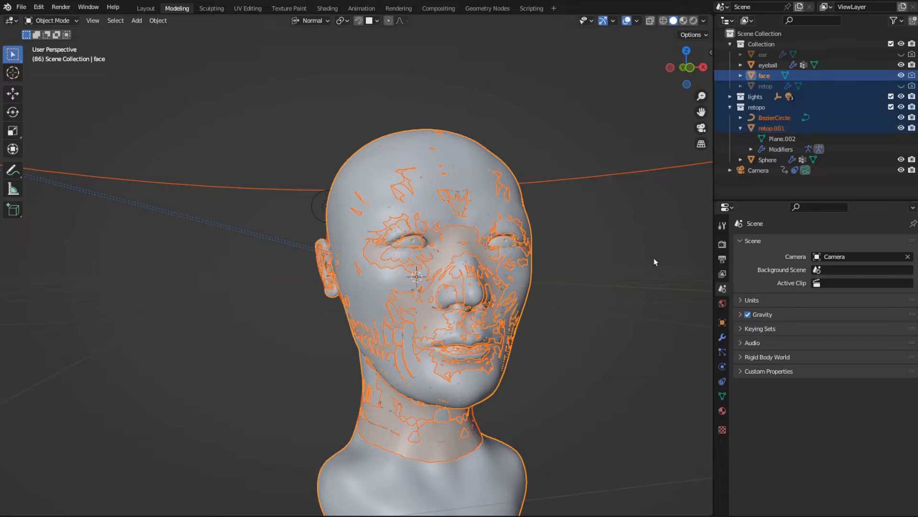
click(781, 126)
ctrl+click(765, 76)
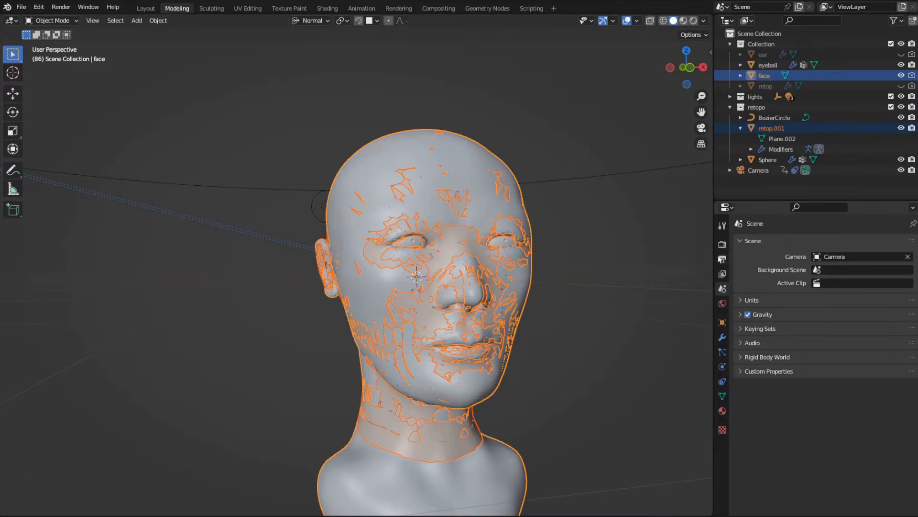
- Set the render engine to Cycles and enable Selected to Active in the bake settings
click(723, 244)
click(833, 243)
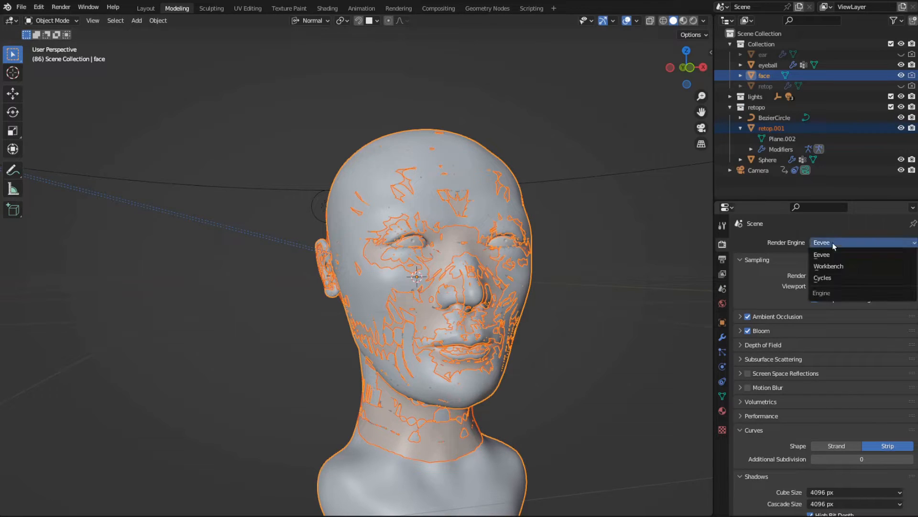
click(838, 277)
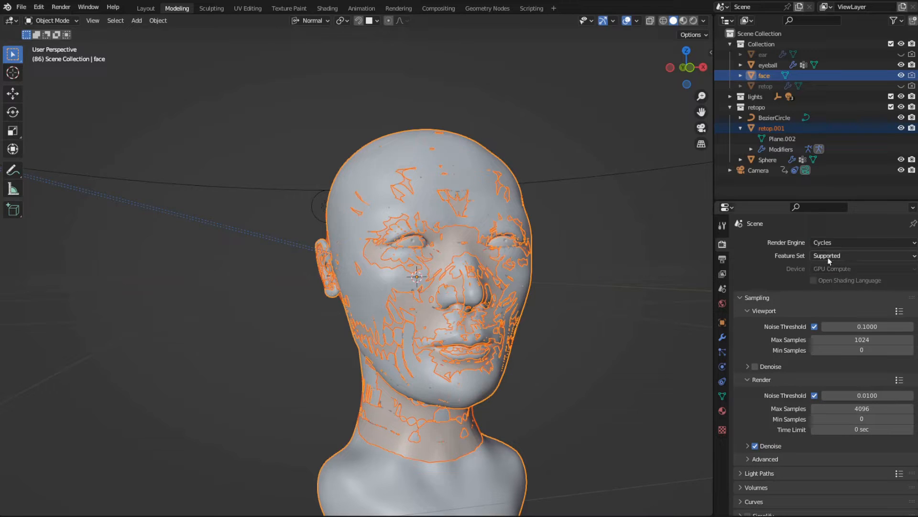
scroll(825, 330, down, 8)
scroll(831, 347, down, 8)
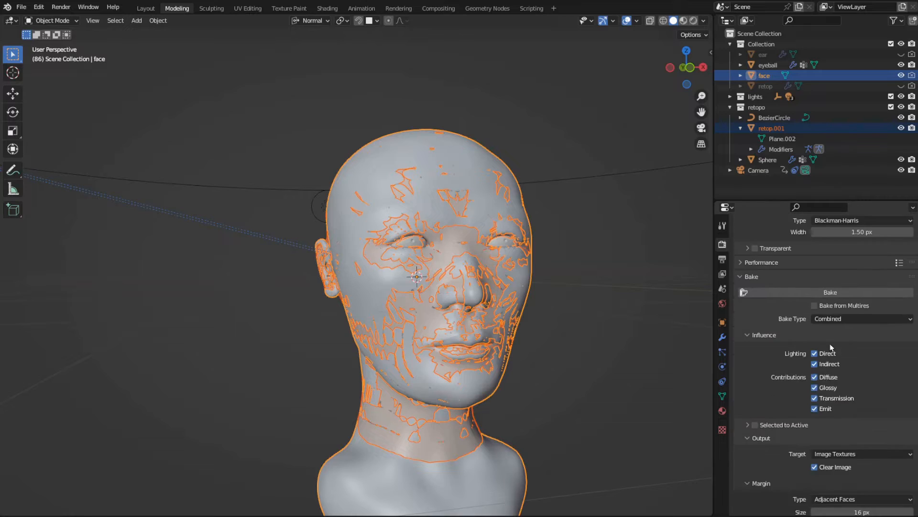
scroll(832, 342, down, 3)
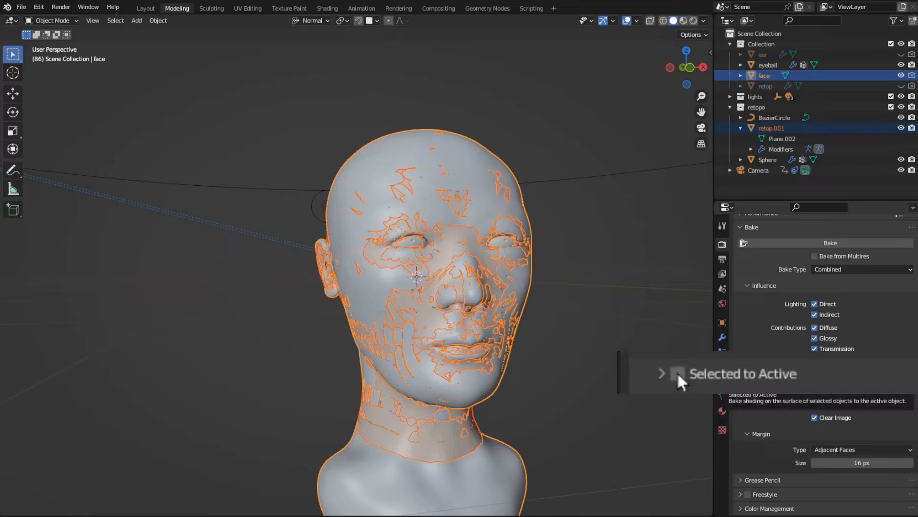
click(755, 374)
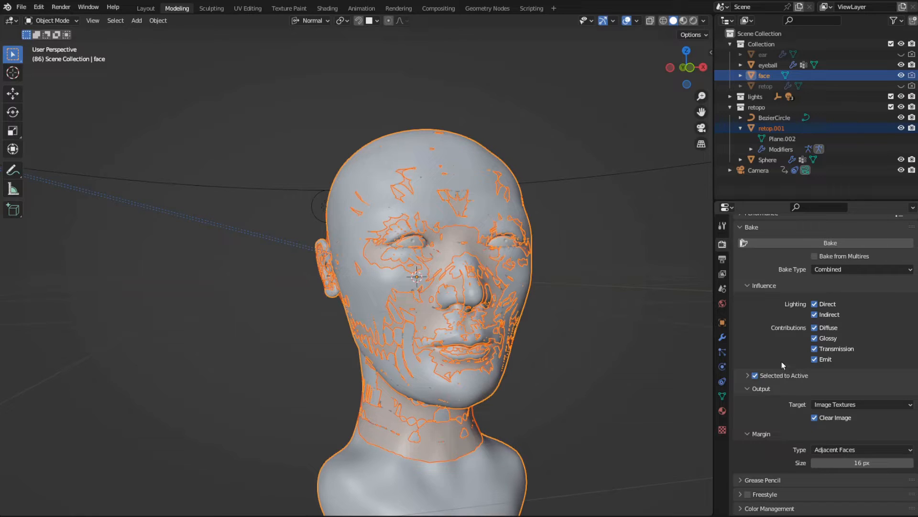
- Make retop.001 the active object of the selection and set the bake type to Normal
ctrl+click(779, 128)
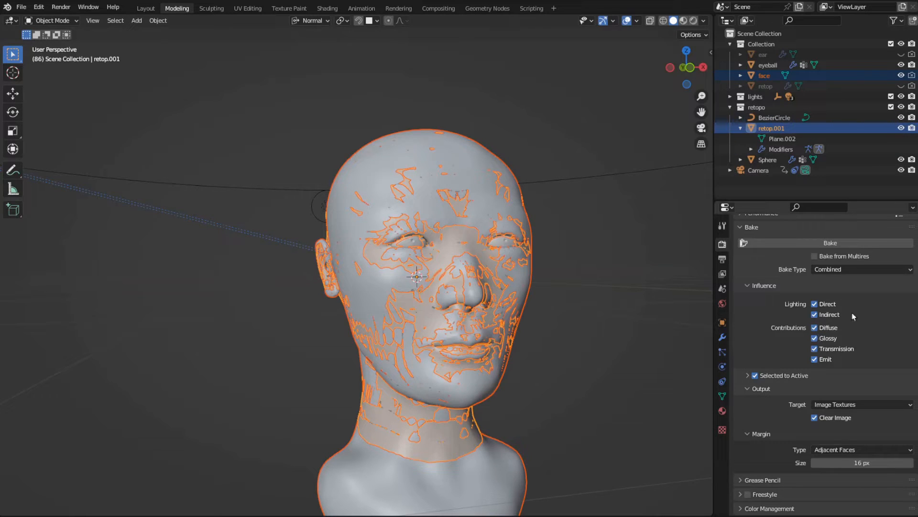
click(871, 271)
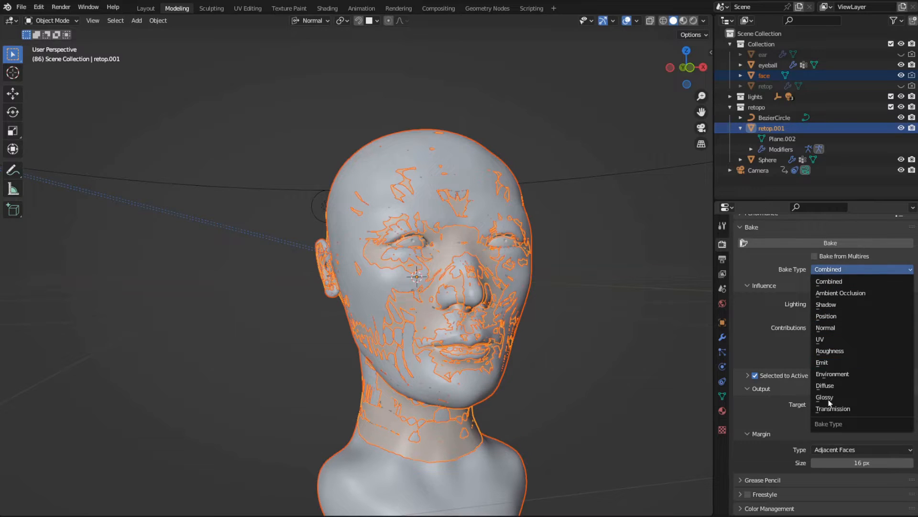
click(832, 330)
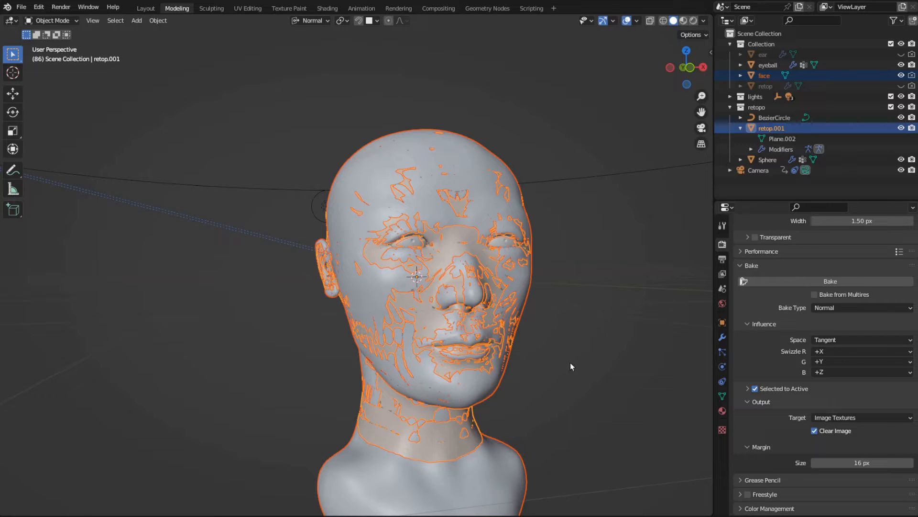
- Open the Shading workspace and change the shader editor's type from World to Object
click(333, 9)
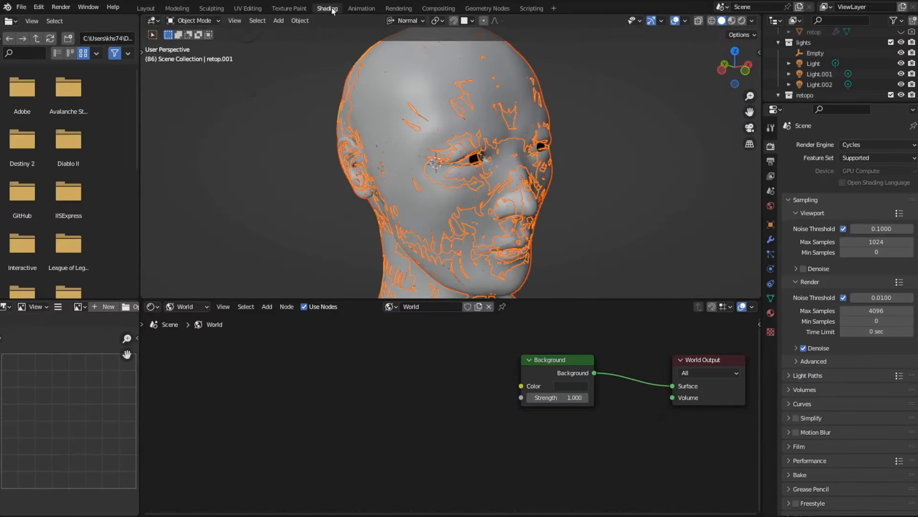
click(185, 306)
click(184, 318)
- Select only retop.001 so that its material nodes open in the shader editor
middle_drag(575, 222, 569, 187)
click(580, 202)
click(512, 183)
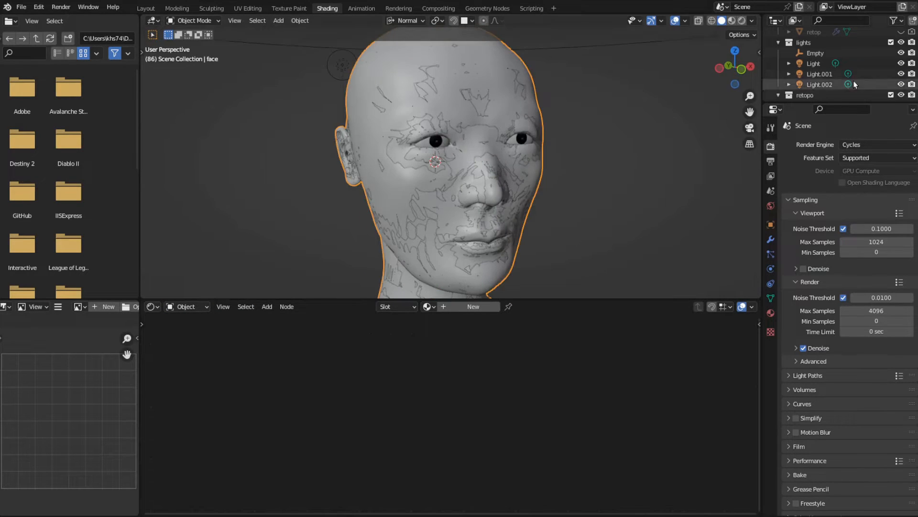
scroll(819, 90, down, 3)
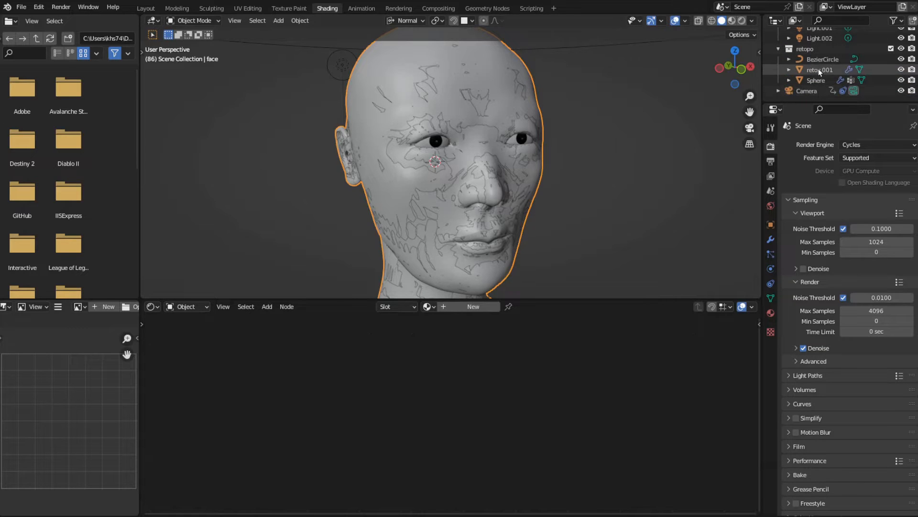
click(819, 70)
- Add an Image Texture node to Material.001, placed beside the Principled shader and left unconnected
key(shift+a)
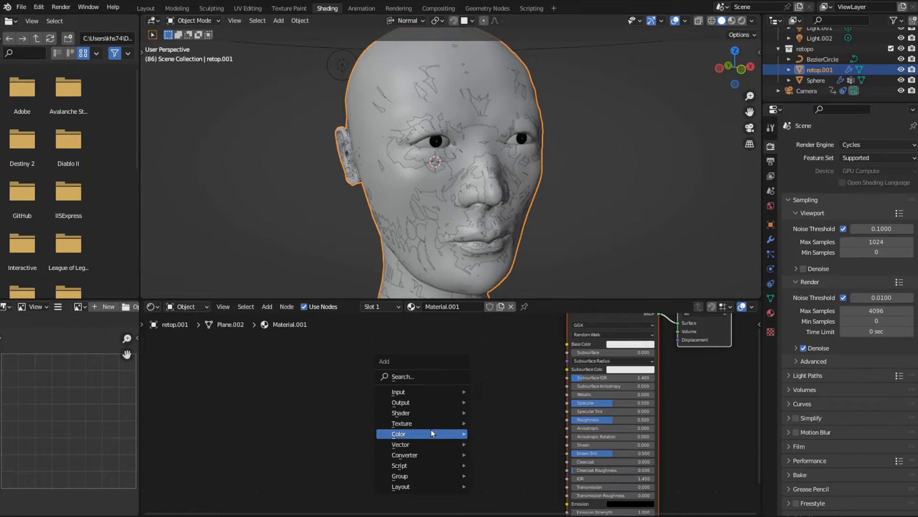
mouse_move(433, 423)
click(512, 341)
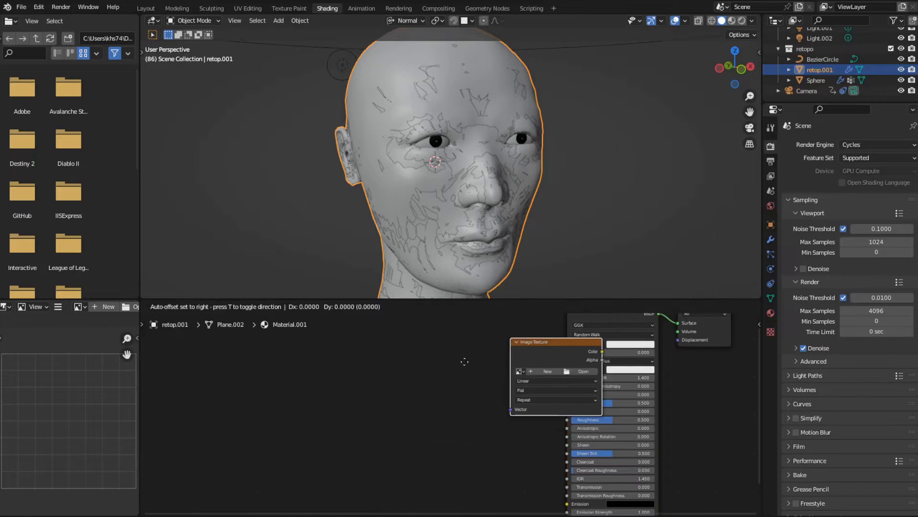
click(458, 392)
- Create a new image named "Normal face" in the Image Texture node, 4096 by 4096 px, without alpha
click(507, 411)
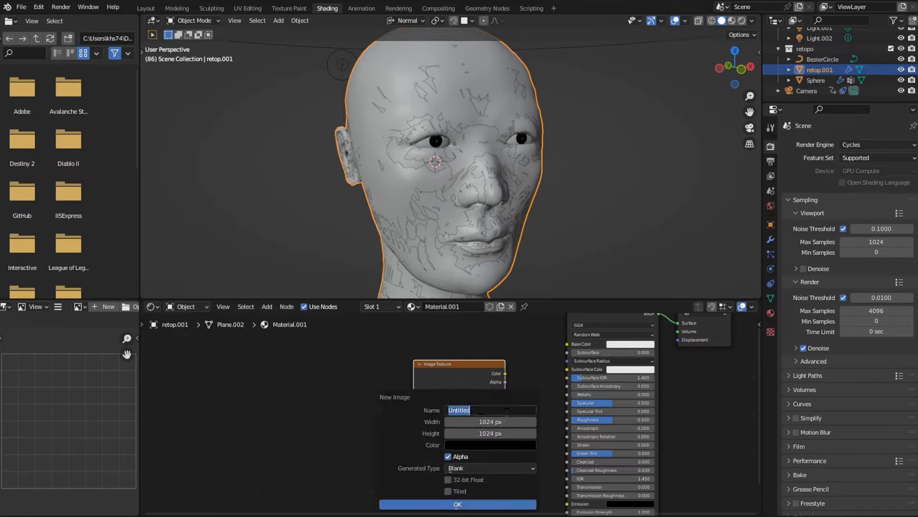
text(Normal face)
key(Tab)
text(4096)
key(Tab)
text(40)
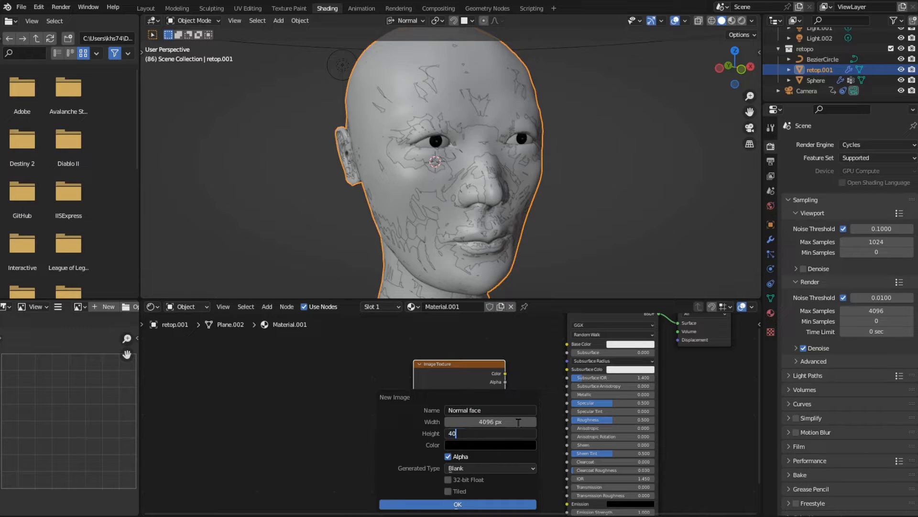
text(96)
click(448, 457)
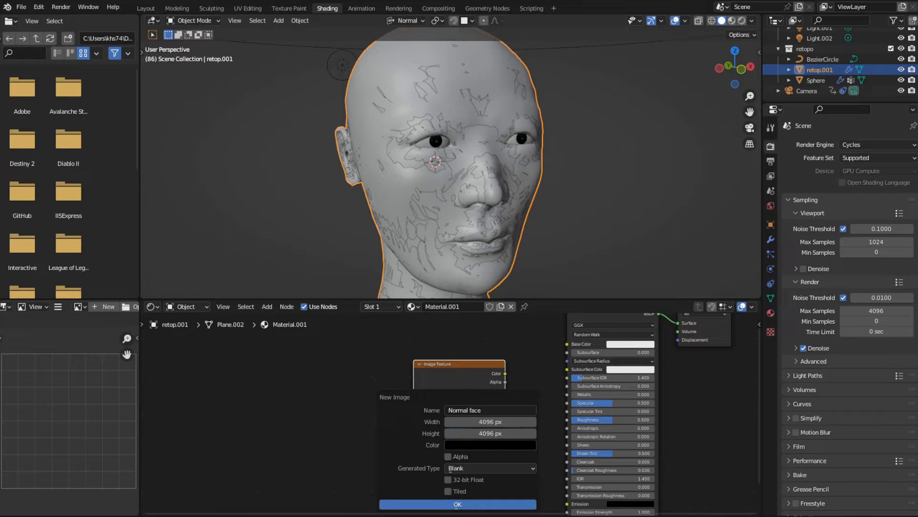
click(459, 504)
drag(447, 365, 447, 359)
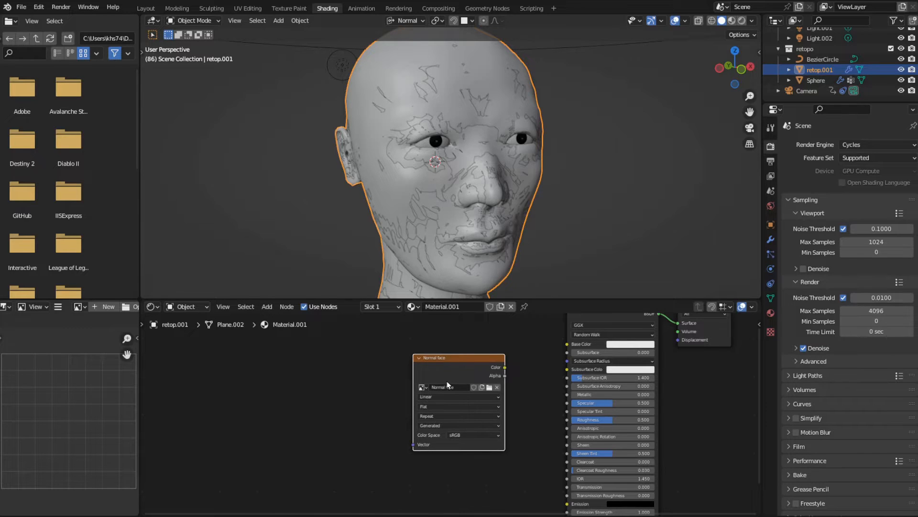
- Inspect the blank Normal face image and the head in the Texture Paint workspace, with the face sculpt hidden and shown
click(289, 8)
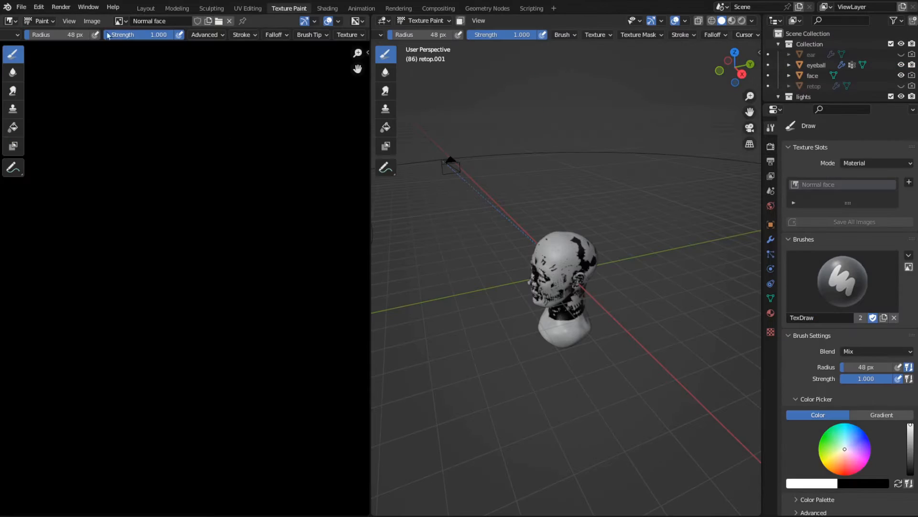
scroll(193, 218, down, 5)
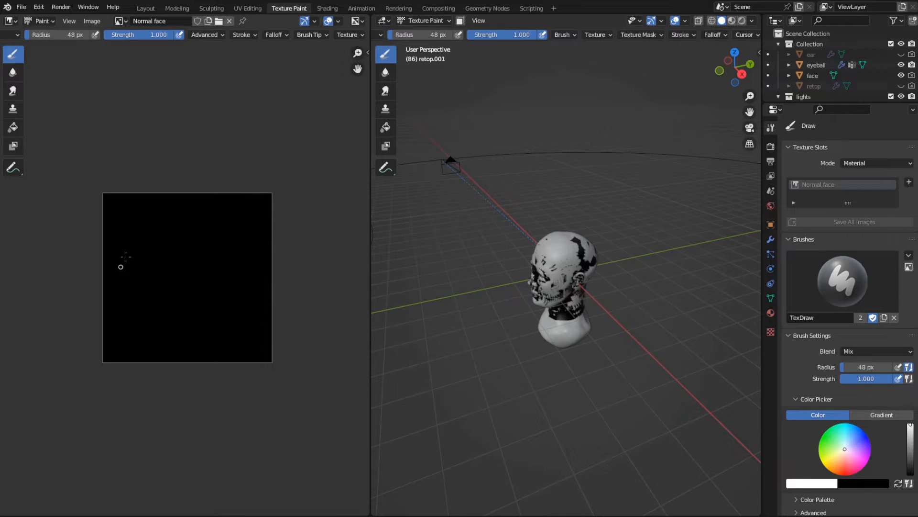
middle_drag(508, 309, 687, 266)
scroll(640, 282, up, 8)
scroll(646, 290, down, 6)
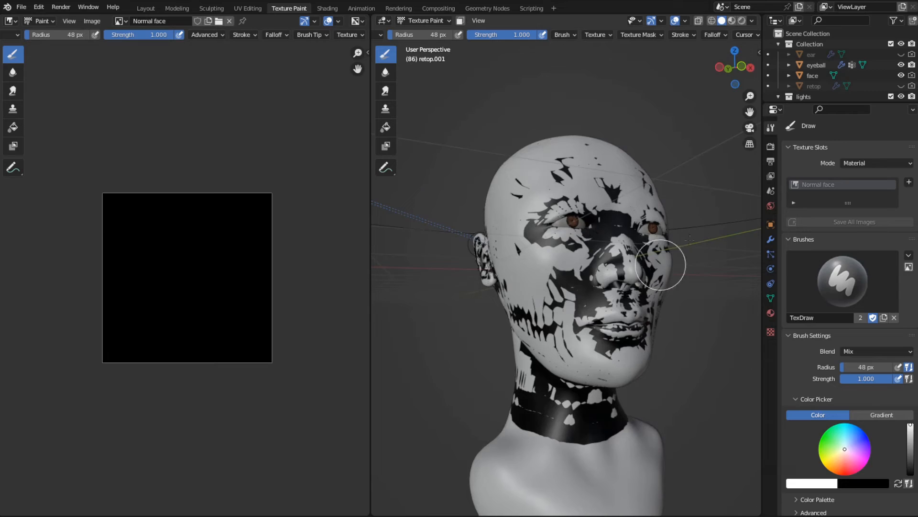
click(902, 75)
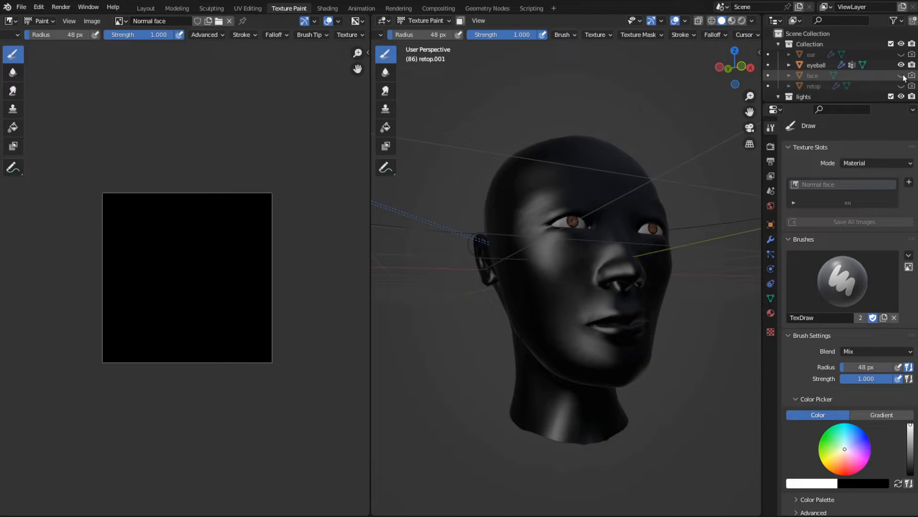
click(901, 75)
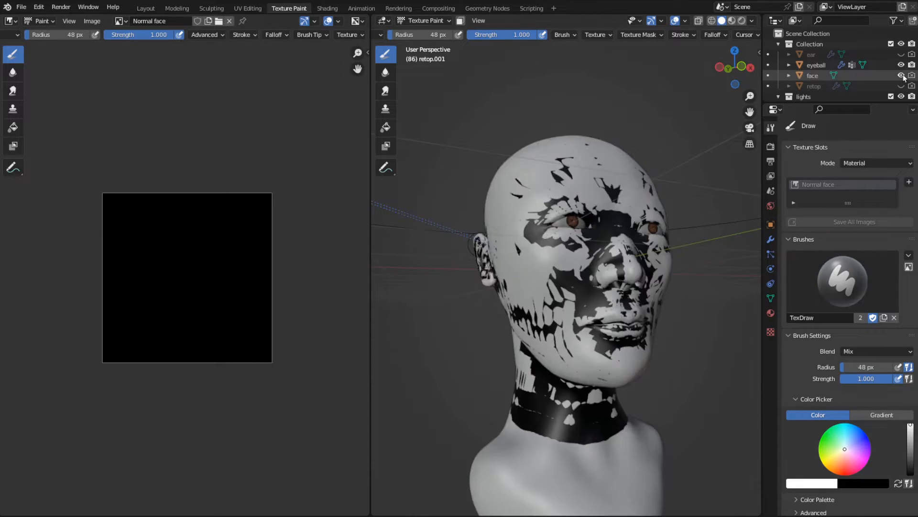
scroll(632, 240, down, 2)
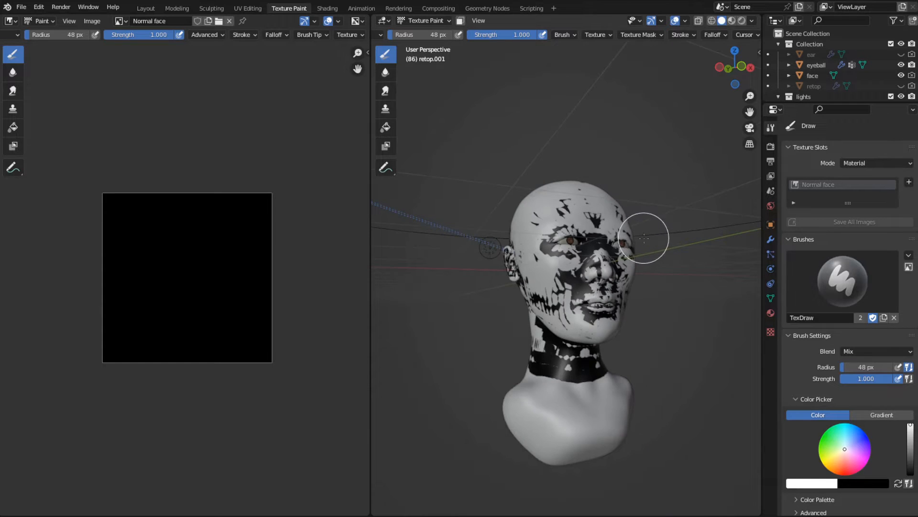
middle_drag(647, 239, 565, 252)
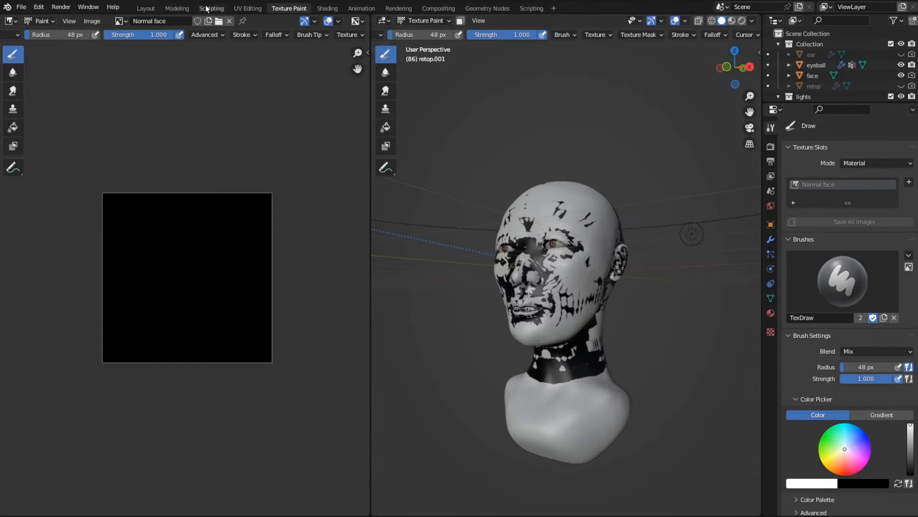
- In the Modeling workspace, select face and retop.001 in Object Mode with retop.001 active, and bake the normal map
click(177, 9)
key(Tab)
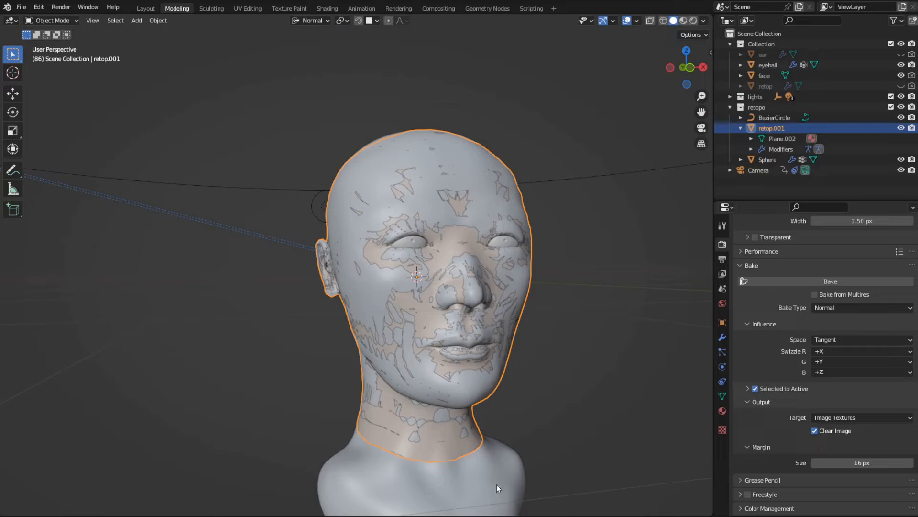
middle_drag(501, 468, 549, 363)
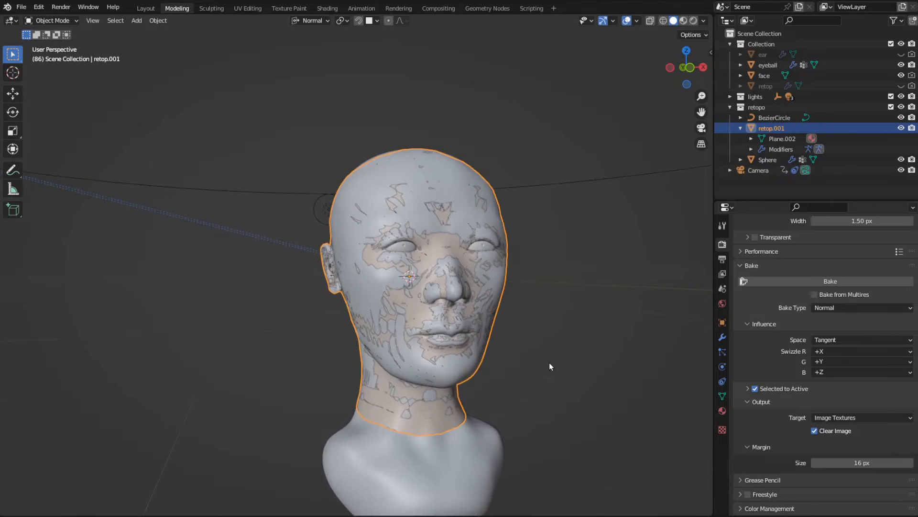
click(765, 77)
ctrl+click(774, 129)
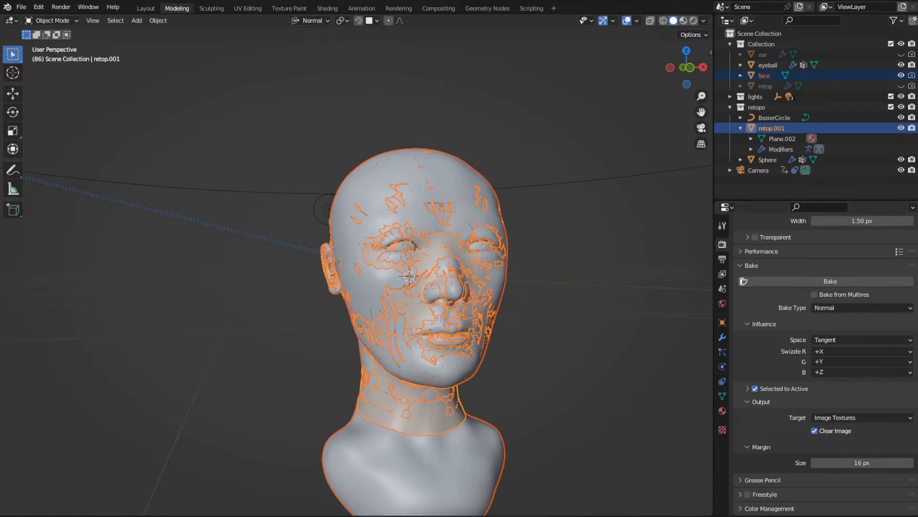
- Examine the baked Normal face image up close in the Texture Paint workspace
click(287, 8)
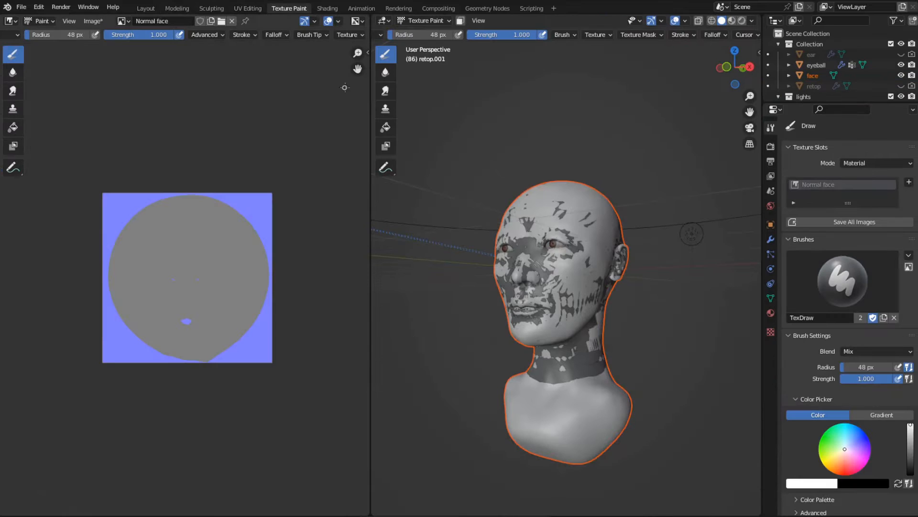
scroll(242, 318, up, 4)
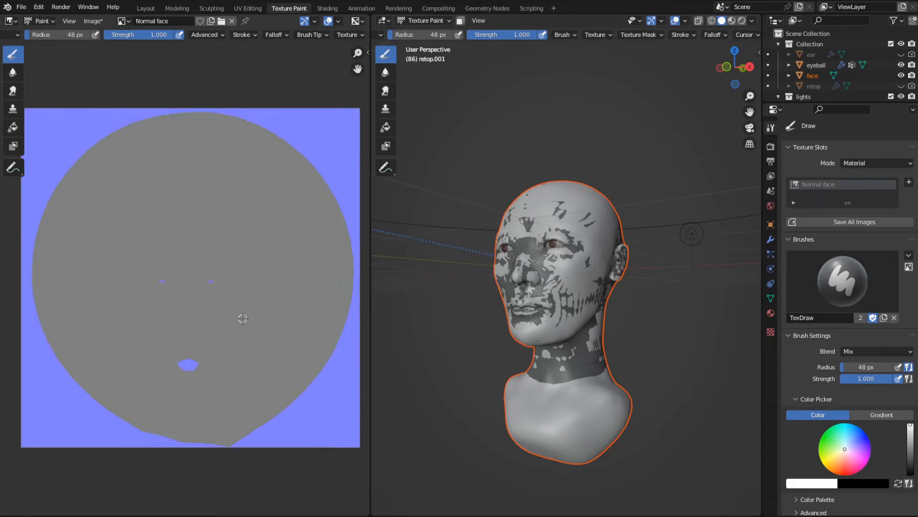
scroll(239, 320, up, 3)
scroll(238, 318, down, 7)
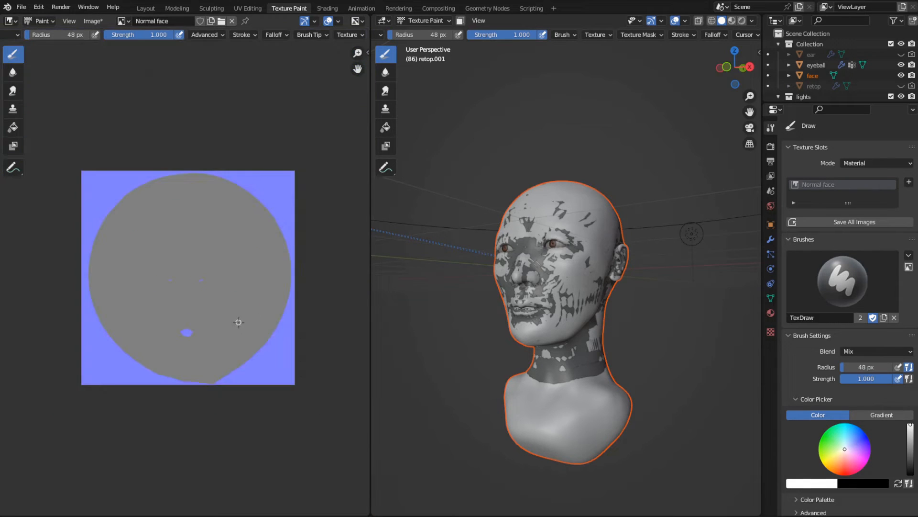
scroll(238, 320, up, 2)
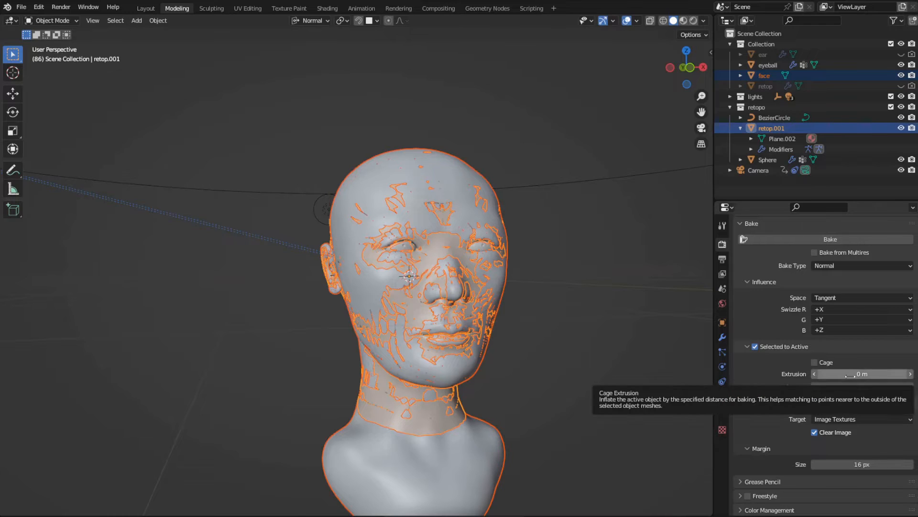
- Set the bake Extrusion to 0.014 m, bake the normal map again and view it in the Texture Paint workspace
drag(862, 374, 866, 374)
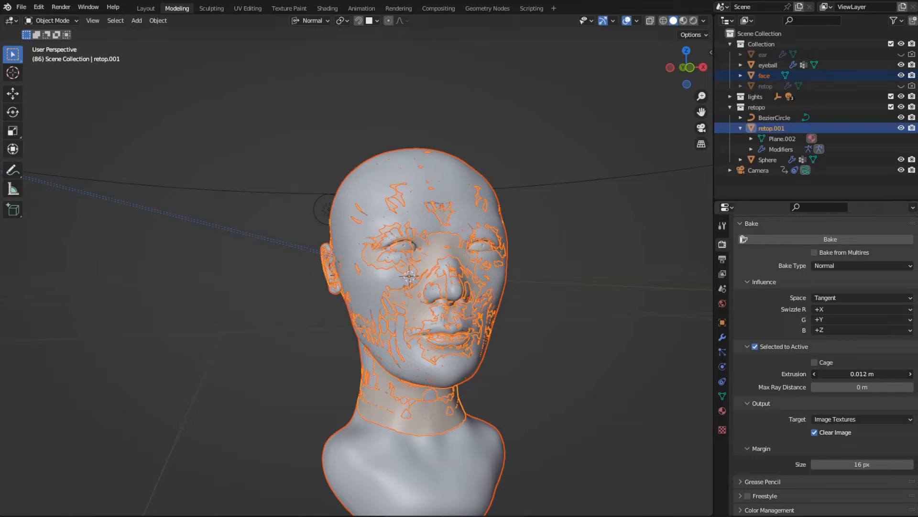
click(823, 243)
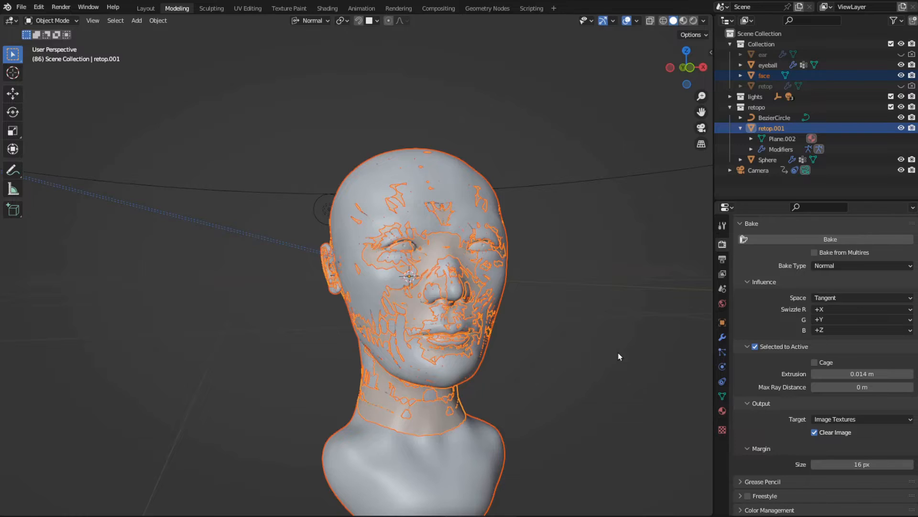
click(289, 8)
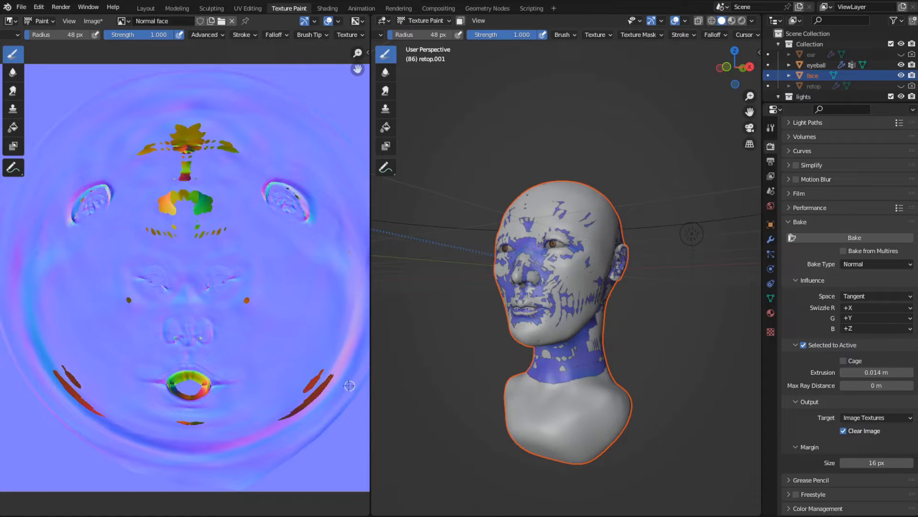
- Set the bake Extrusion to 0.02 m
click(877, 371)
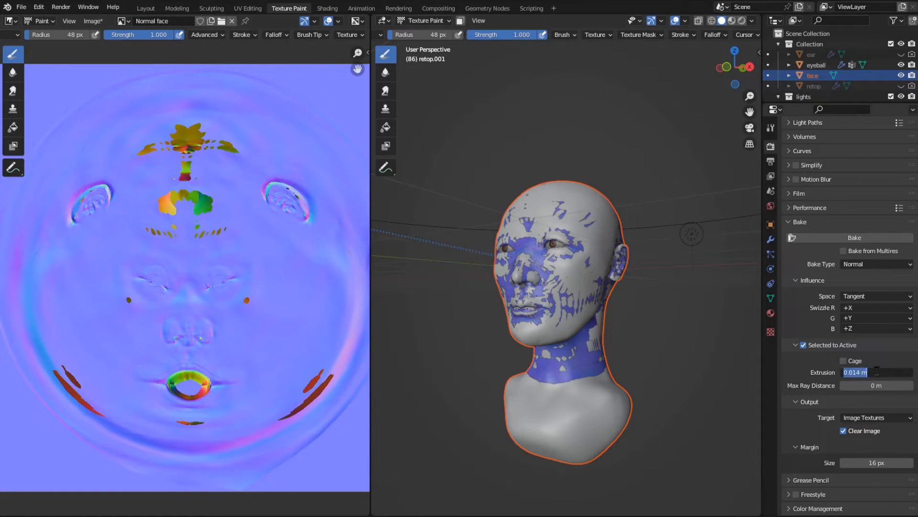
text(0.02)
key(Return)
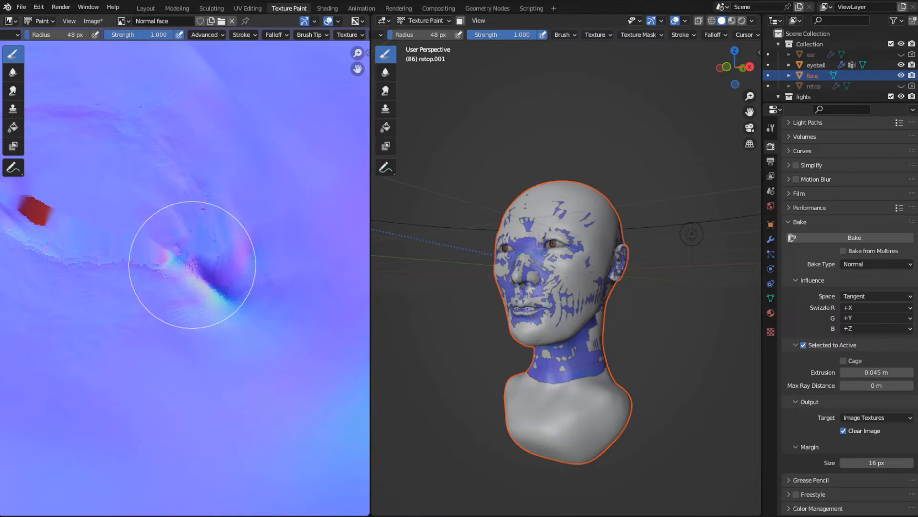
- Examine the eyes, ears, nose and mouth on the rebaked normal map, and return to the Shading workspace
scroll(143, 225, down, 2)
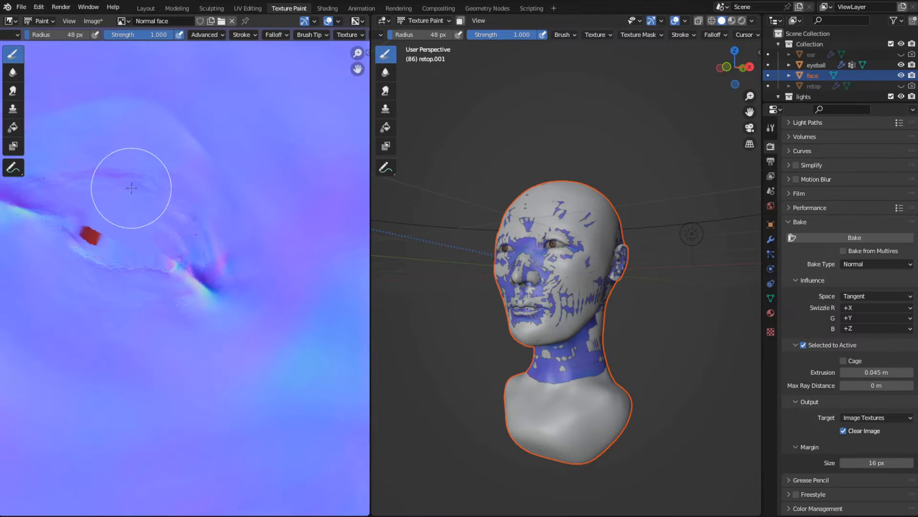
scroll(129, 229, down, 3)
scroll(139, 260, down, 2)
scroll(186, 268, up, 1)
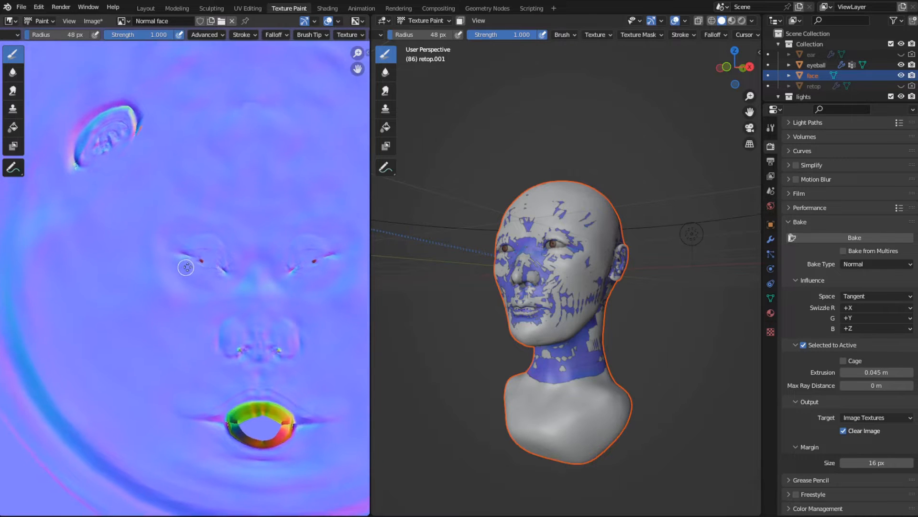
mouse_move(186, 267)
middle_down()
mouse_move(259, 275)
mouse_move(245, 350)
mouse_move(151, 365)
mouse_move(108, 357)
middle_up()
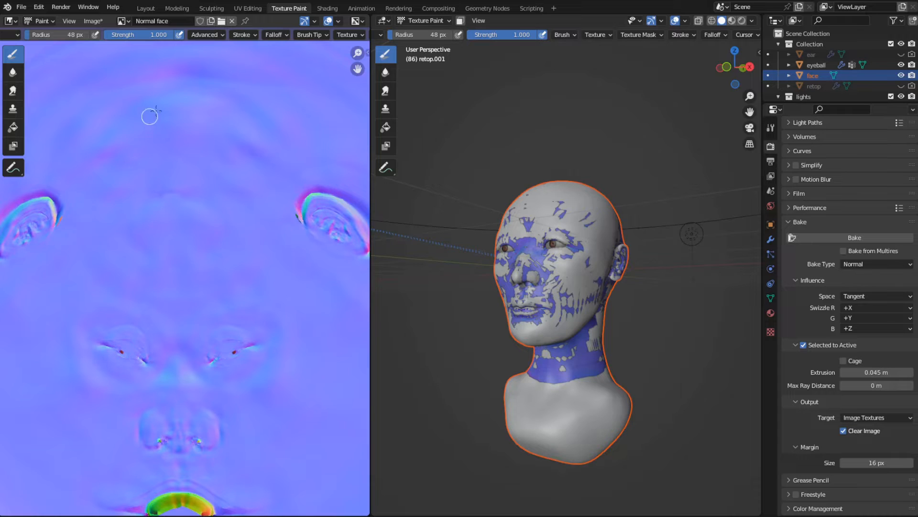
scroll(177, 270, down, 4)
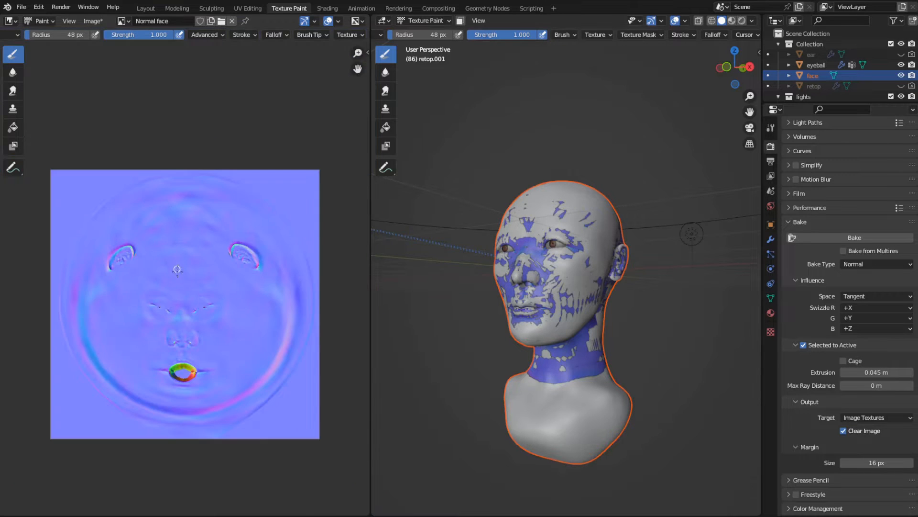
scroll(196, 311, up, 3)
scroll(199, 316, down, 2)
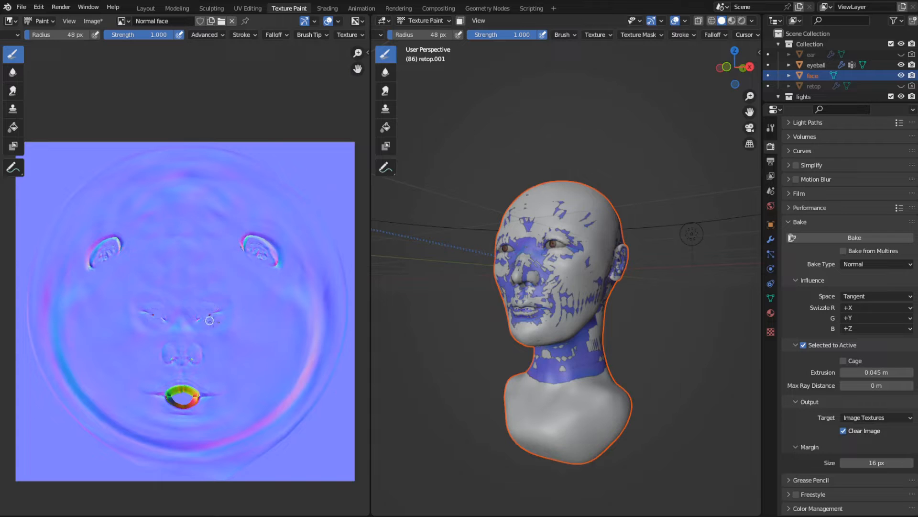
scroll(206, 316, up, 3)
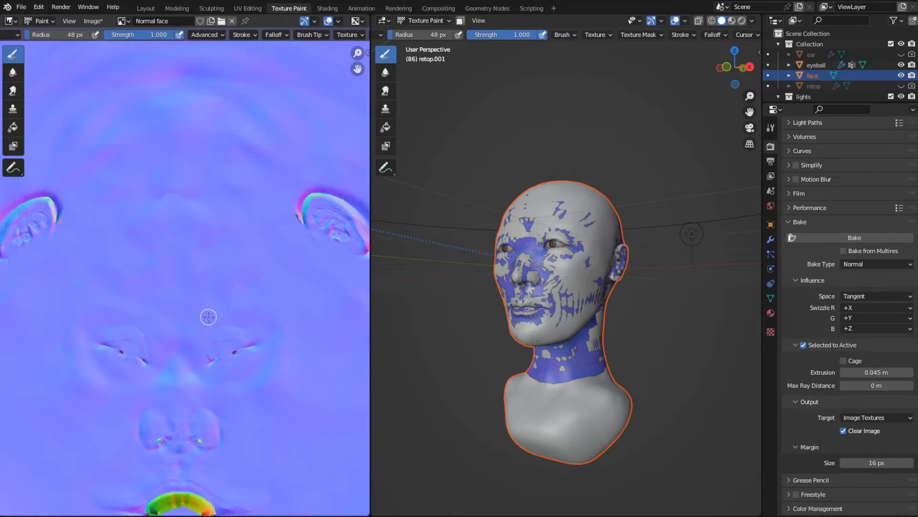
scroll(212, 320, down, 2)
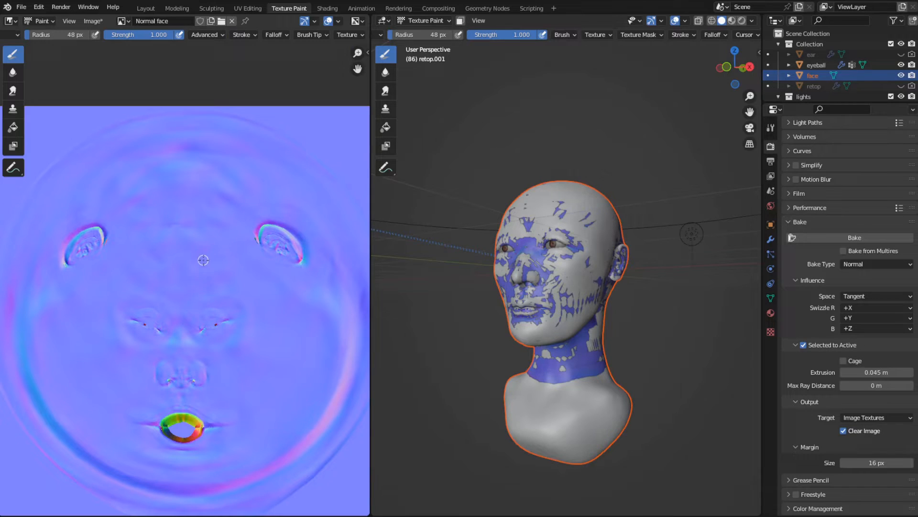
click(330, 10)
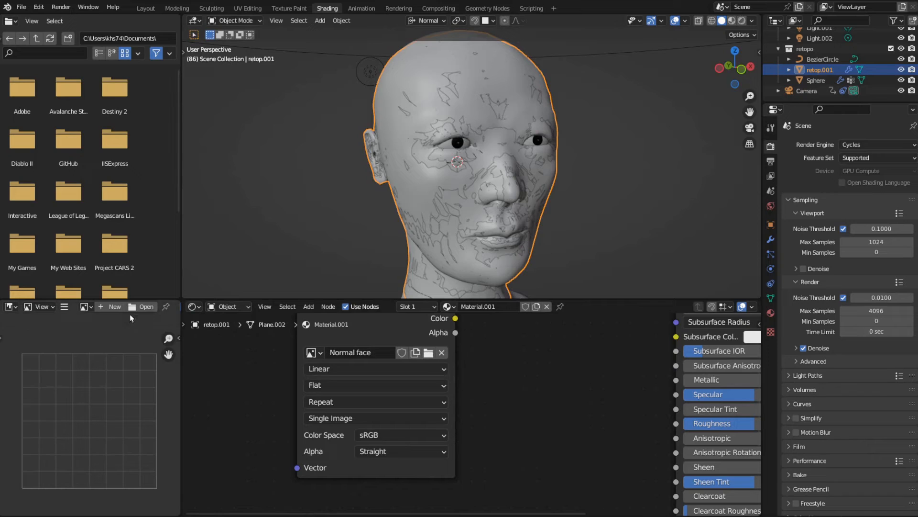
- Join the file browser area into the image editor below it and widen the resulting image editor
right_click(130, 301)
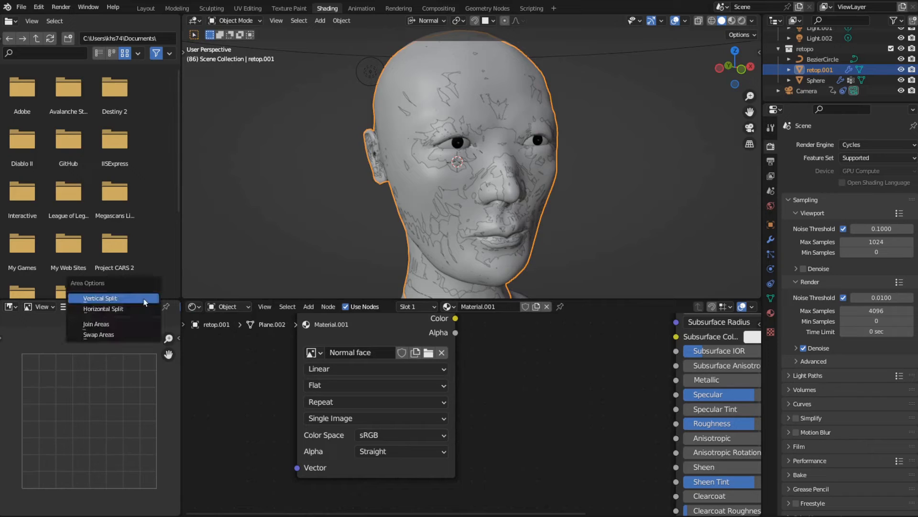
click(131, 324)
click(133, 283)
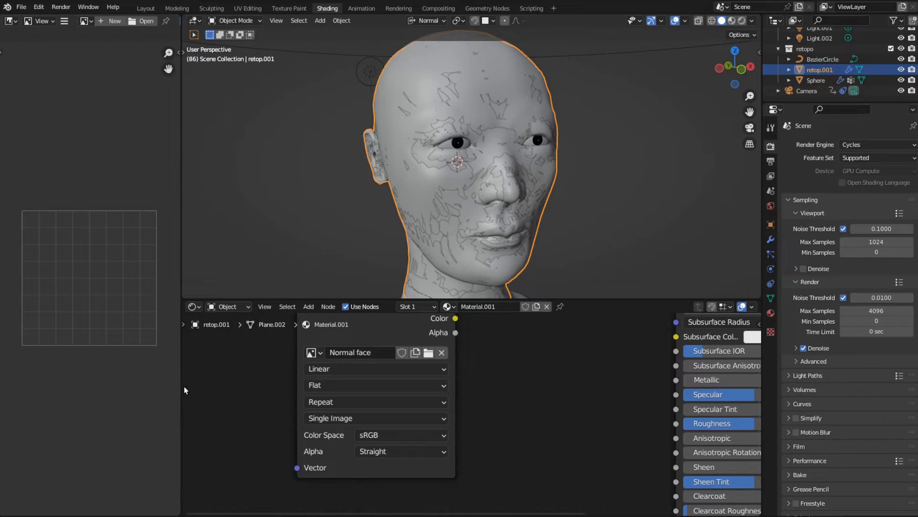
drag(180, 376, 295, 383)
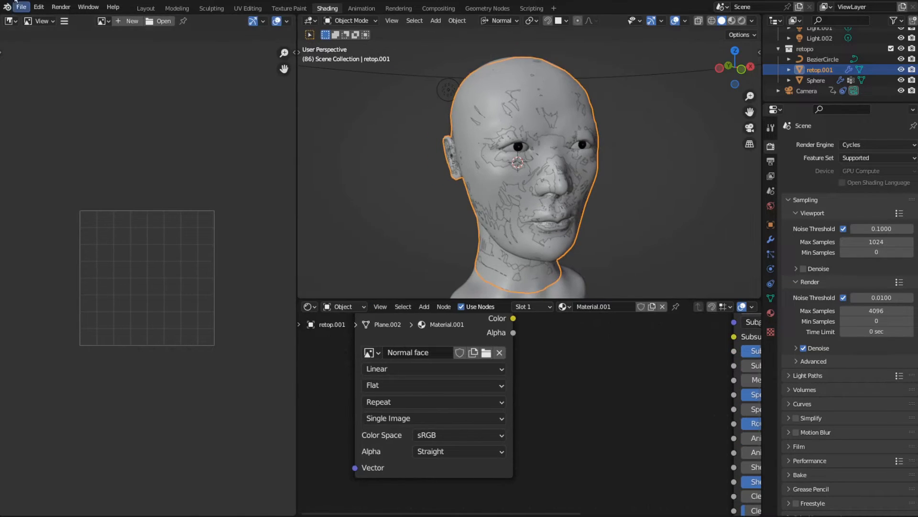
- Display the Normal face image in the image editor and fit the face details in view
click(102, 21)
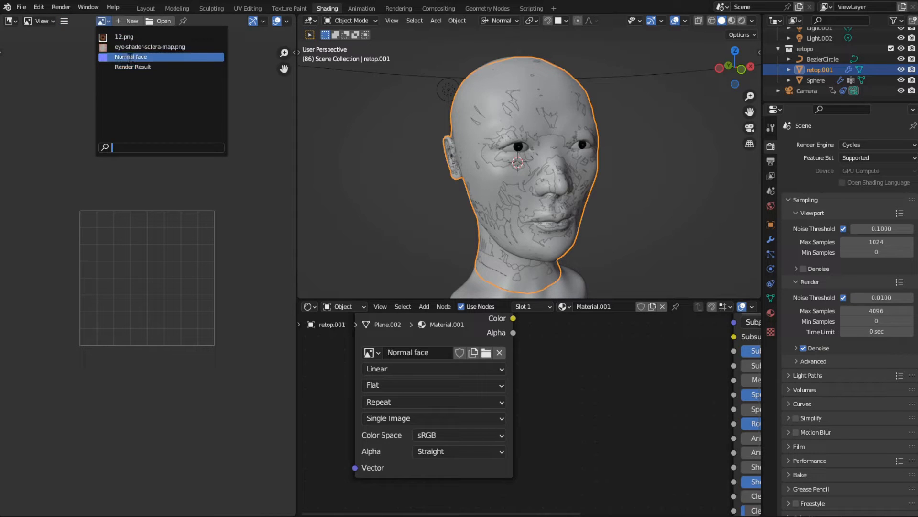
click(159, 62)
scroll(191, 304, down, 5)
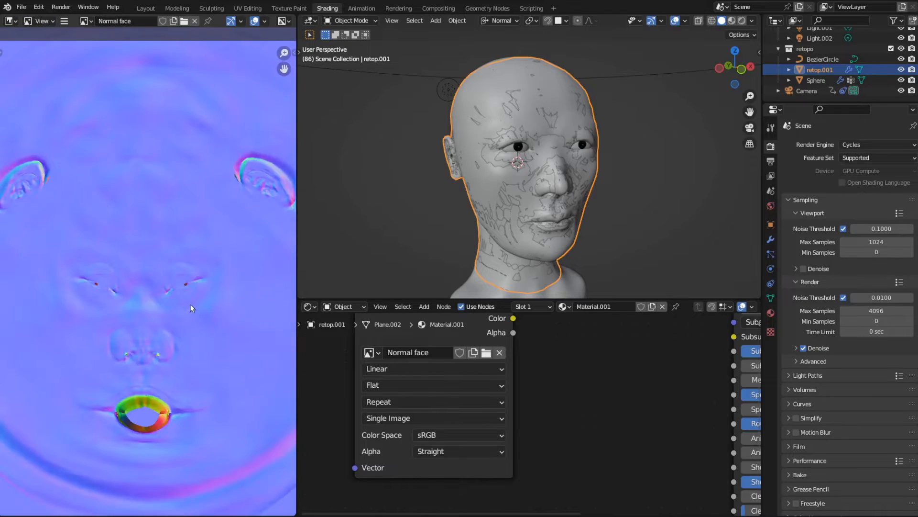
scroll(188, 306, up, 4)
scroll(189, 306, down, 1)
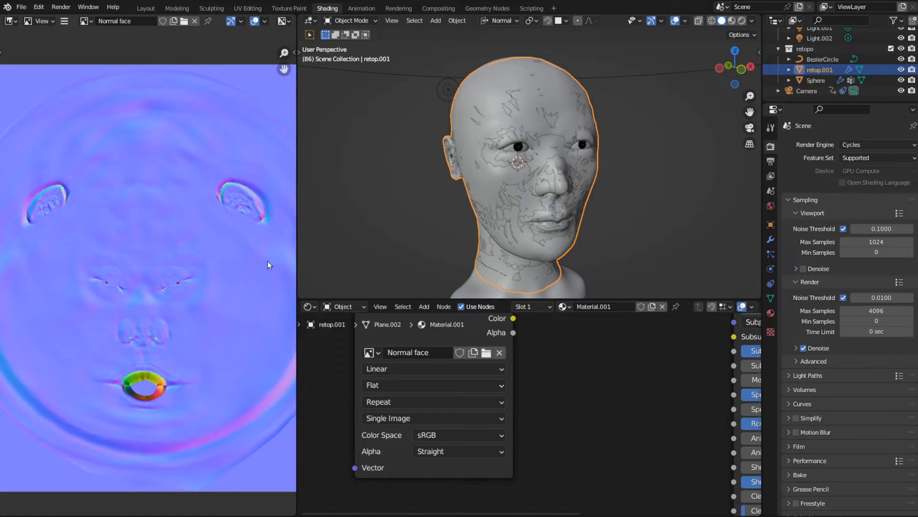
- Set the Normal face texture's color space to Non-Color and view the whole map in the image editor
click(445, 437)
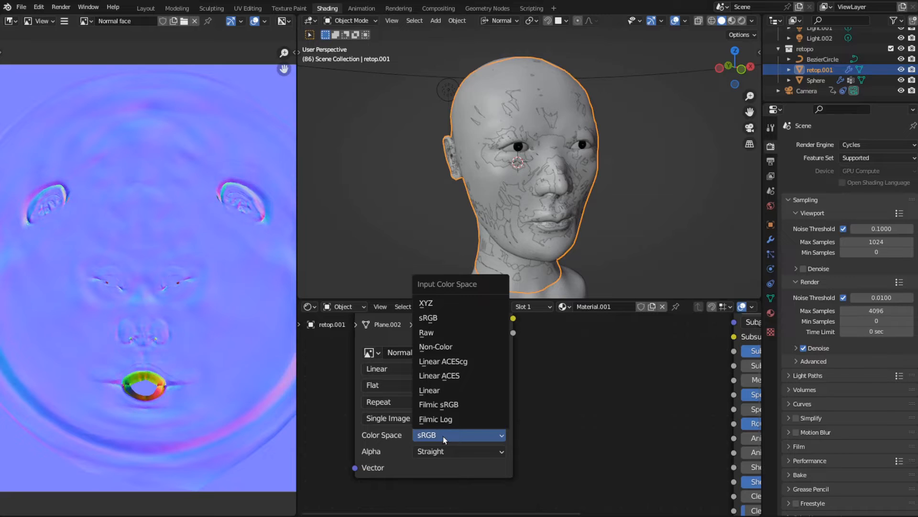
click(454, 438)
click(454, 438)
click(447, 347)
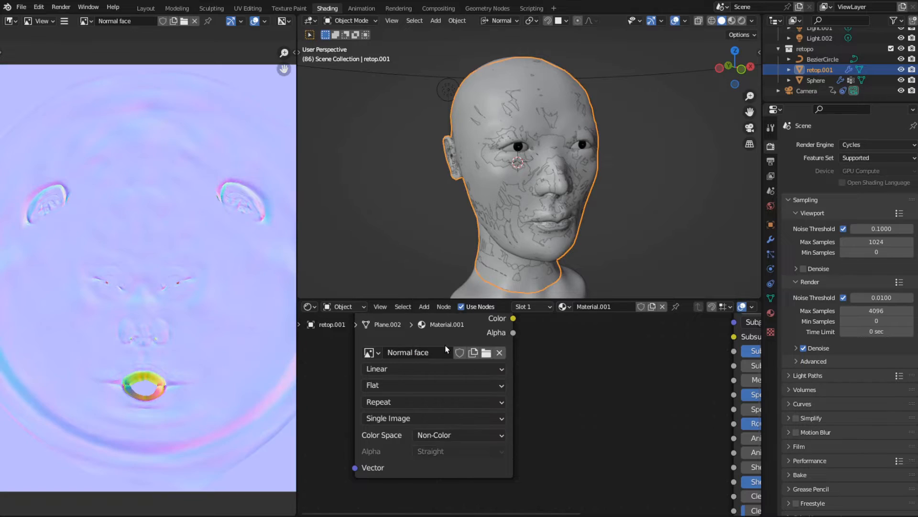
click(484, 439)
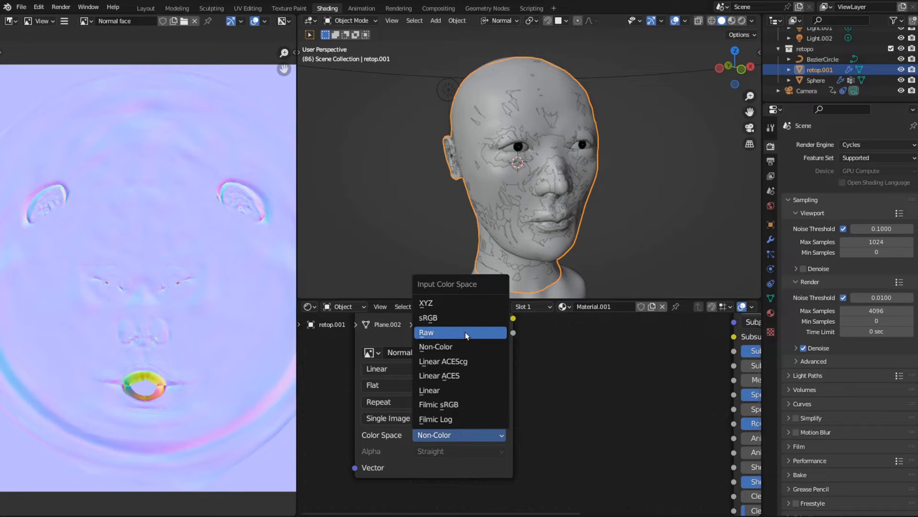
click(464, 344)
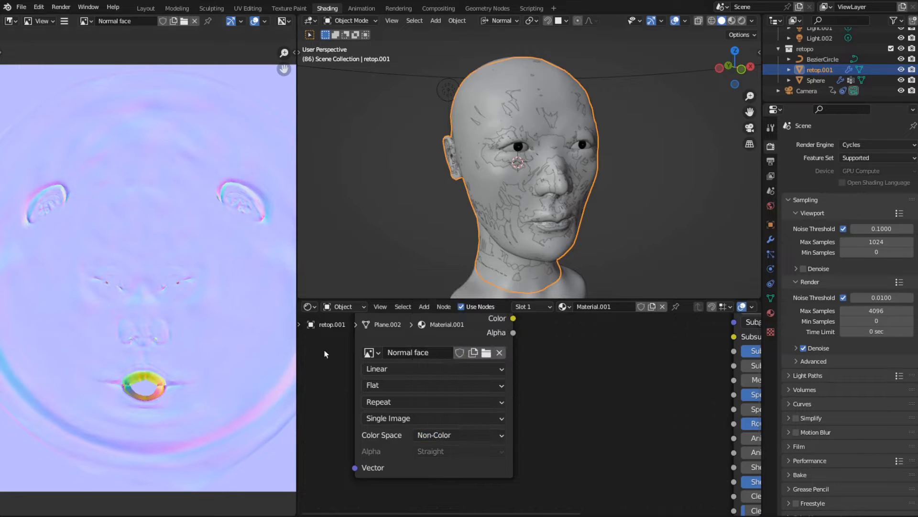
scroll(165, 305, down, 3)
scroll(166, 305, up, 3)
scroll(166, 305, down, 2)
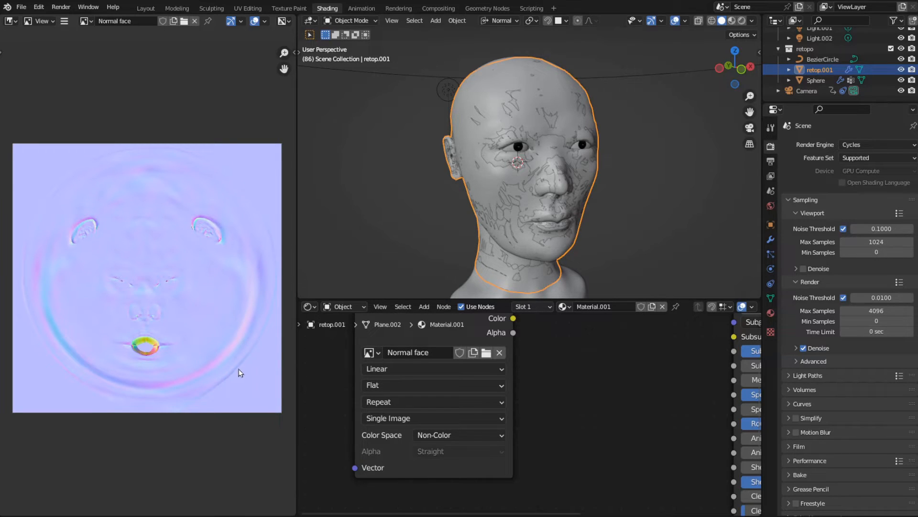
scroll(483, 449, down, 1)
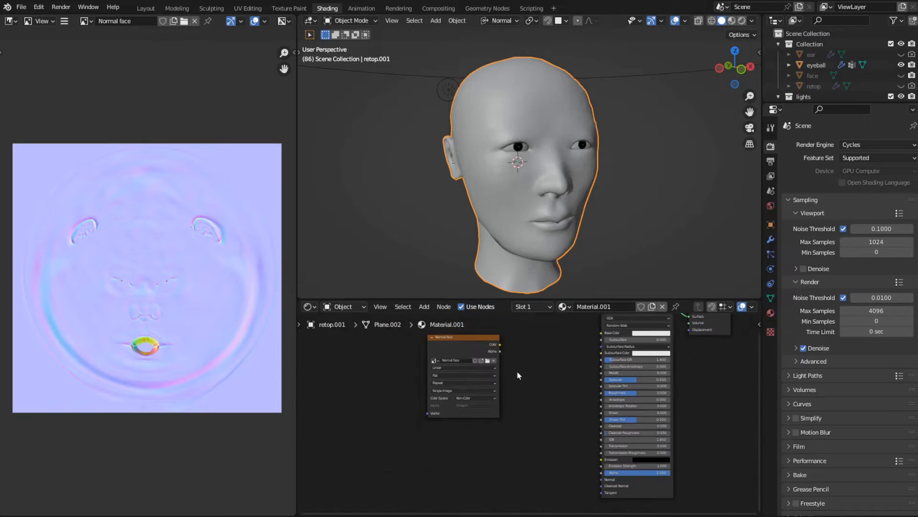
- Add a Normal Map node, feed the Normal face Color into its Color, and link its output to the Principled shader's Normal input
scroll(535, 371, up, 3)
scroll(535, 371, up, 1)
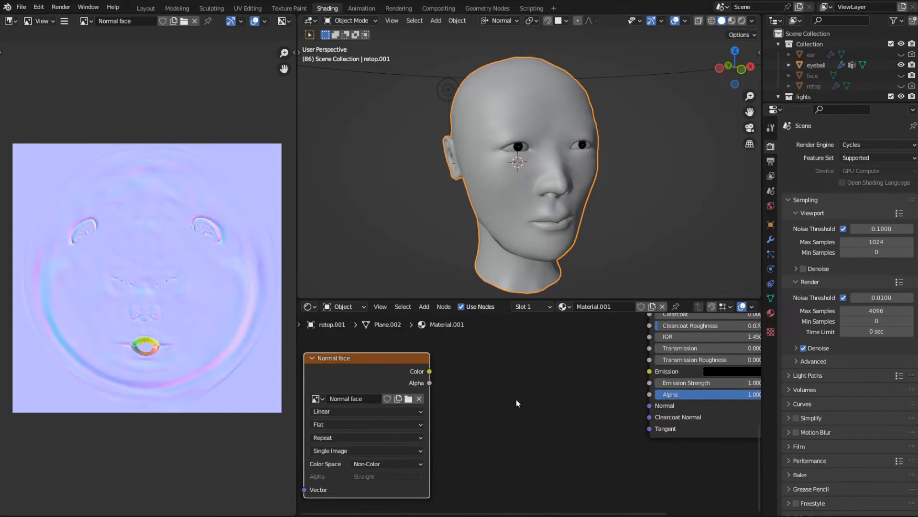
key(shift+a)
mouse_move(484, 408)
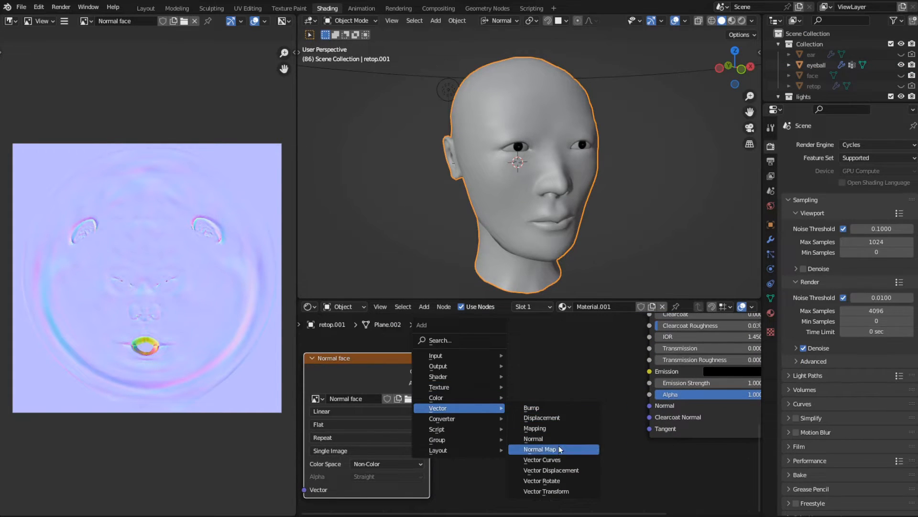
click(540, 449)
click(495, 366)
drag(430, 371, 497, 423)
drag(577, 370, 650, 406)
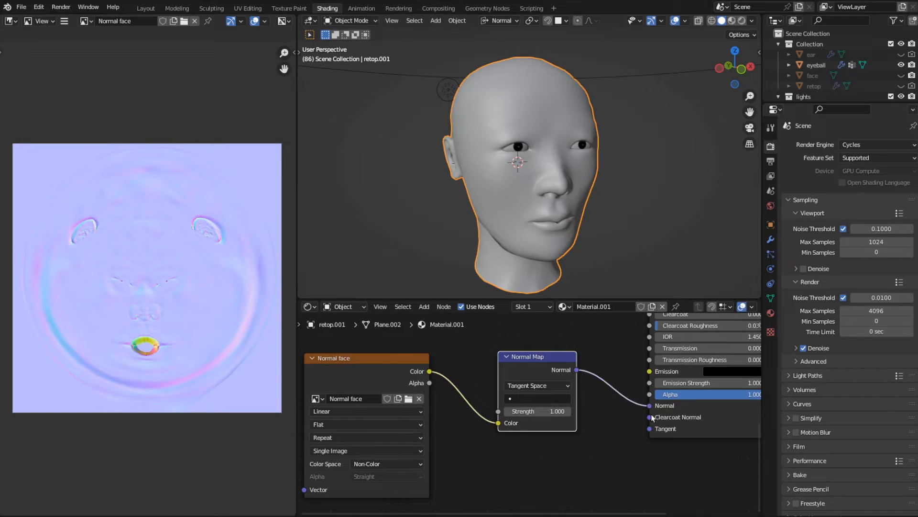
- Switch the 3D viewport to Rendered shading and examine the eyes and nose with the normal map applied
key(z)
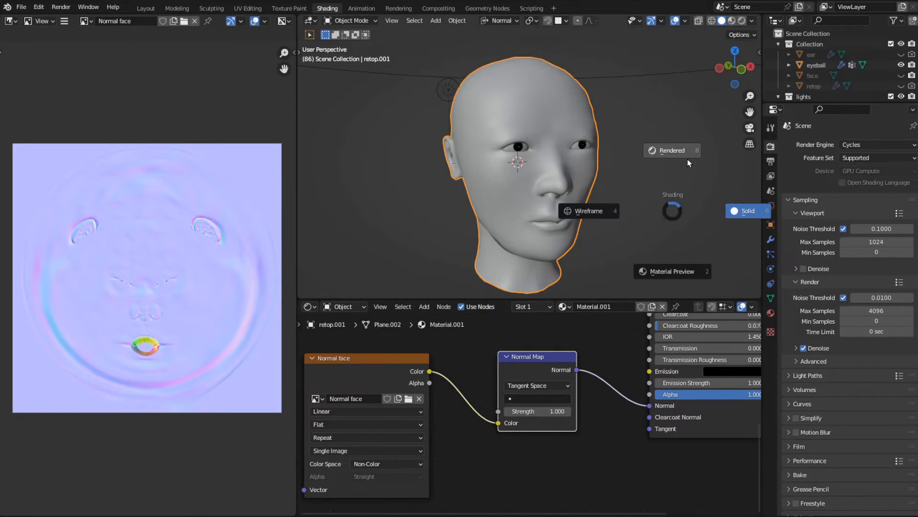
click(687, 159)
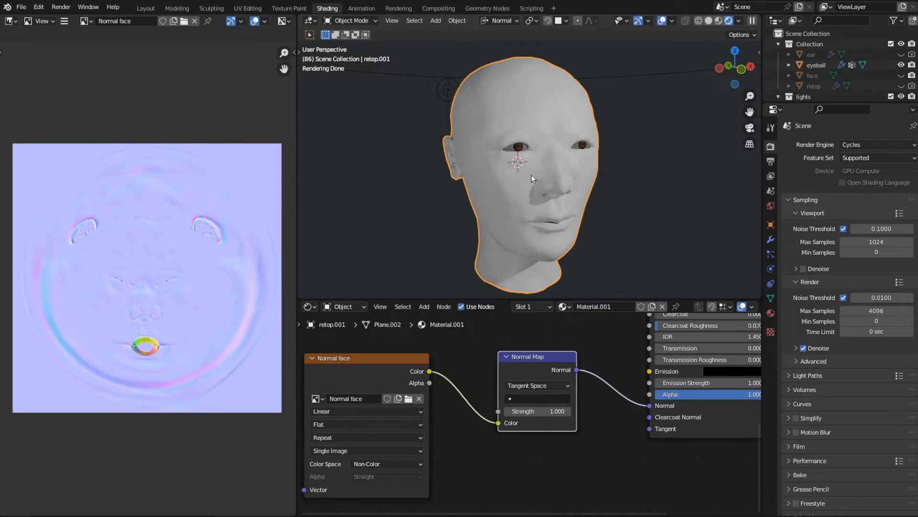
scroll(532, 174, up, 2)
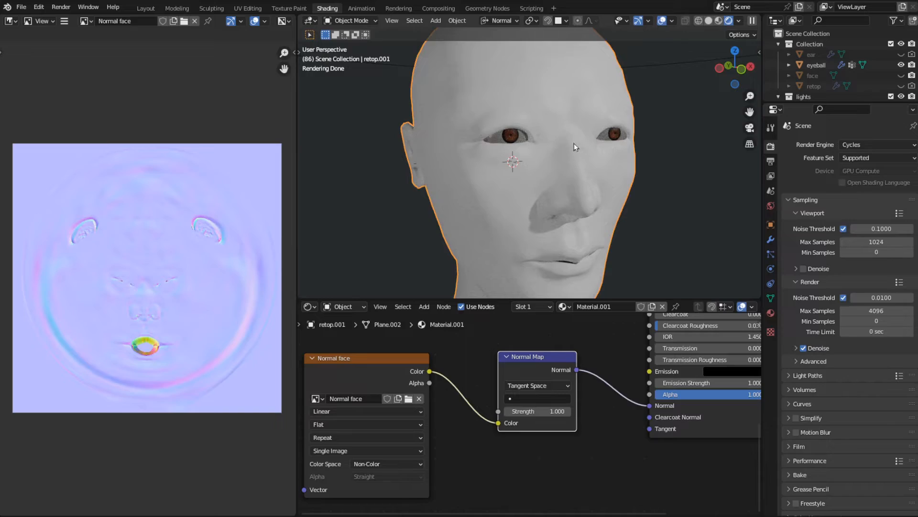
middle_drag(561, 188, 543, 198)
scroll(444, 160, up, 4)
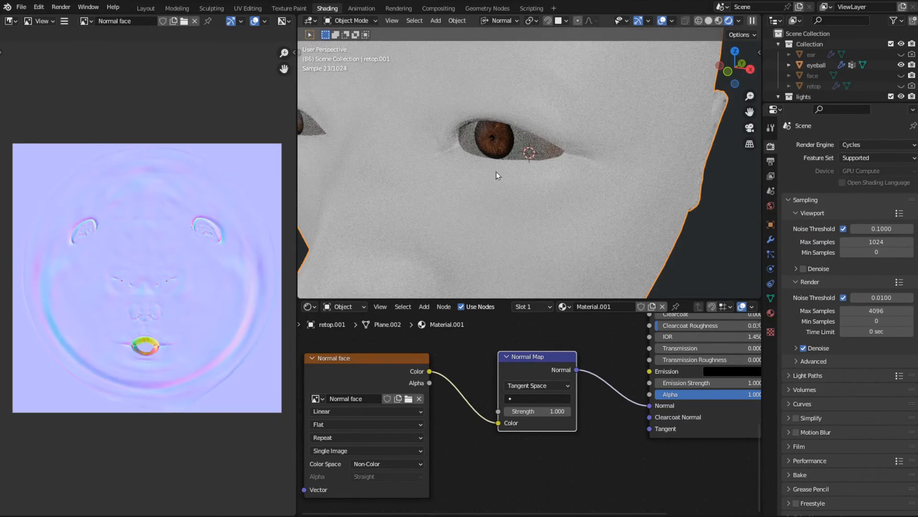
middle_drag(496, 171, 526, 169)
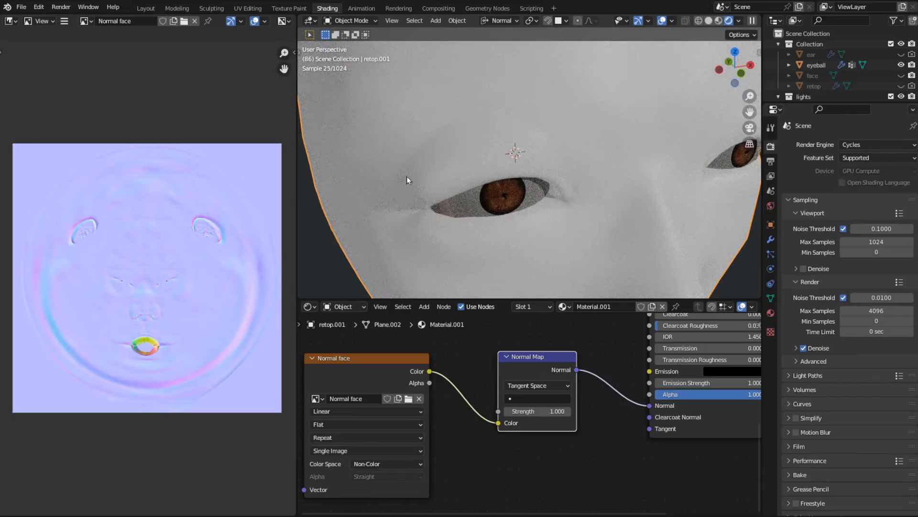
middle_drag(575, 238, 570, 191)
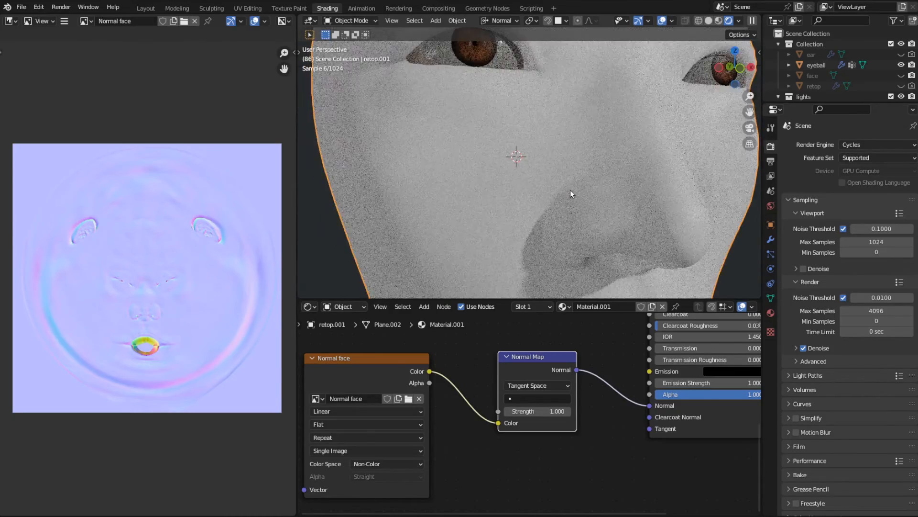
scroll(571, 191, down, 2)
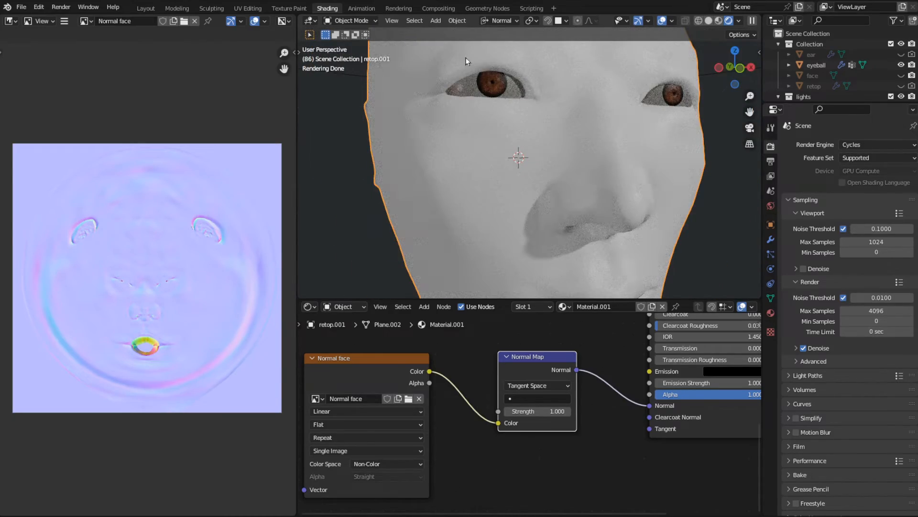
middle_drag(458, 119, 539, 151)
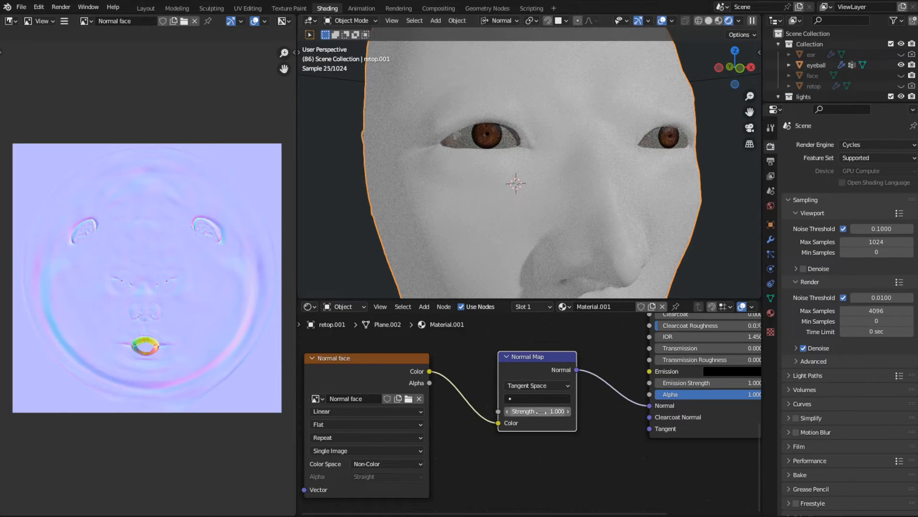
- Try a Normal Map strength of 9.8 on the face, and restore the strength to 1
drag(538, 411, 691, 411)
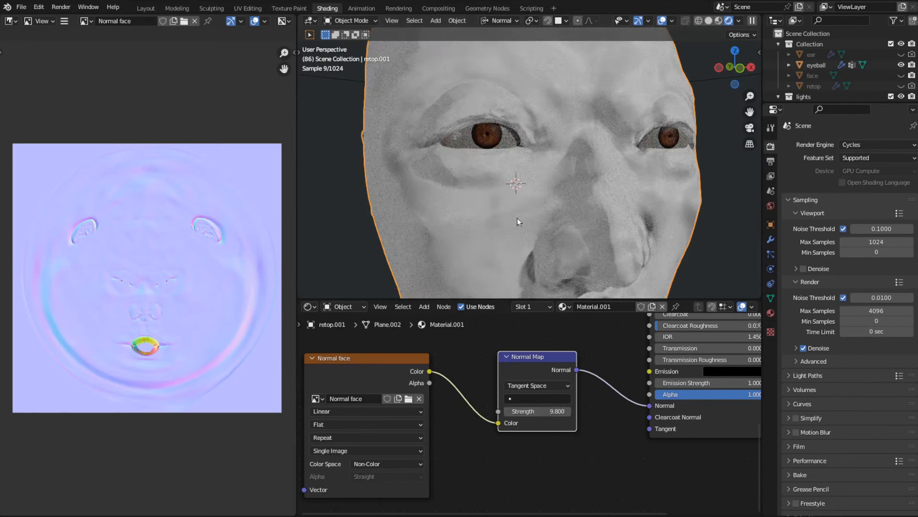
scroll(521, 214, down, 3)
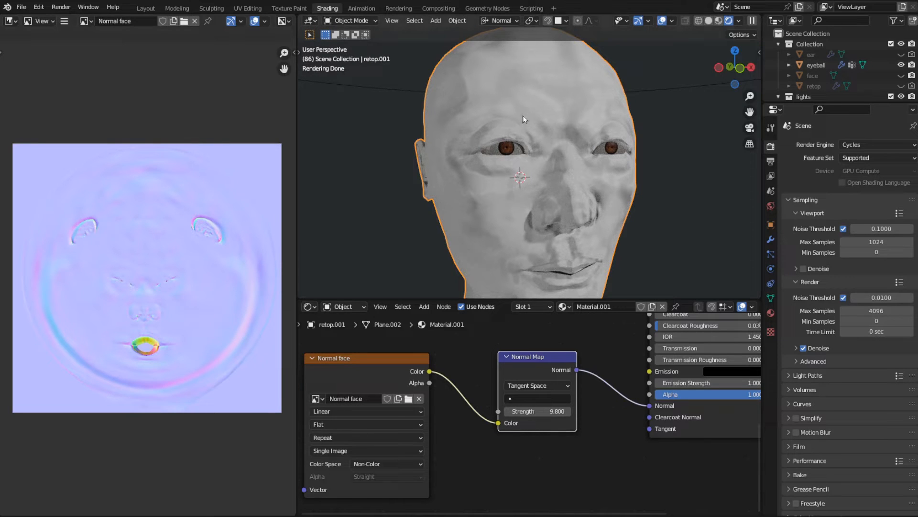
click(556, 415)
text(1)
key(Return)
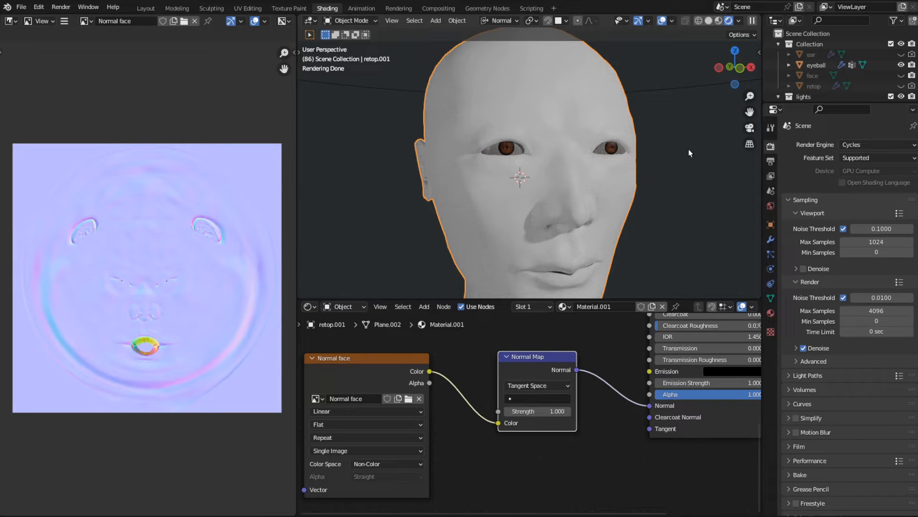
- Arrange the Normal Map and Normal face nodes closer together in the node editor
middle_drag(522, 219, 553, 228)
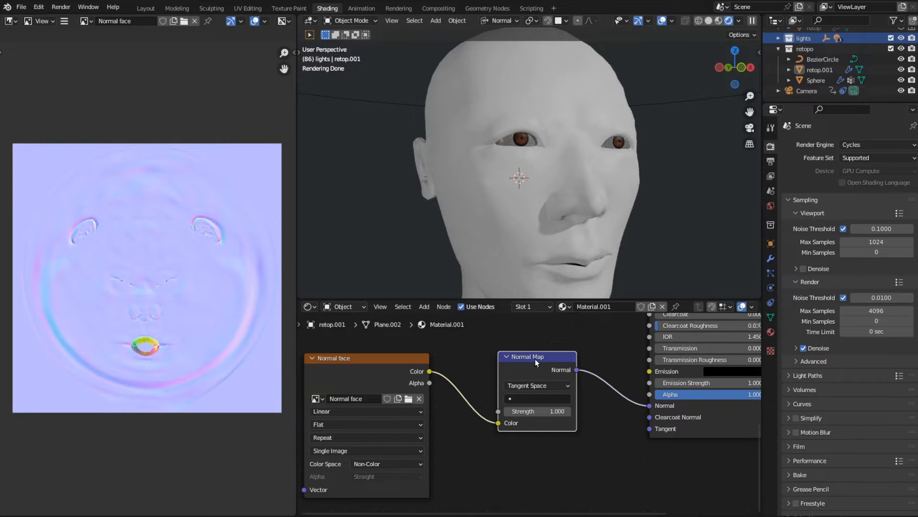
drag(535, 360, 543, 357)
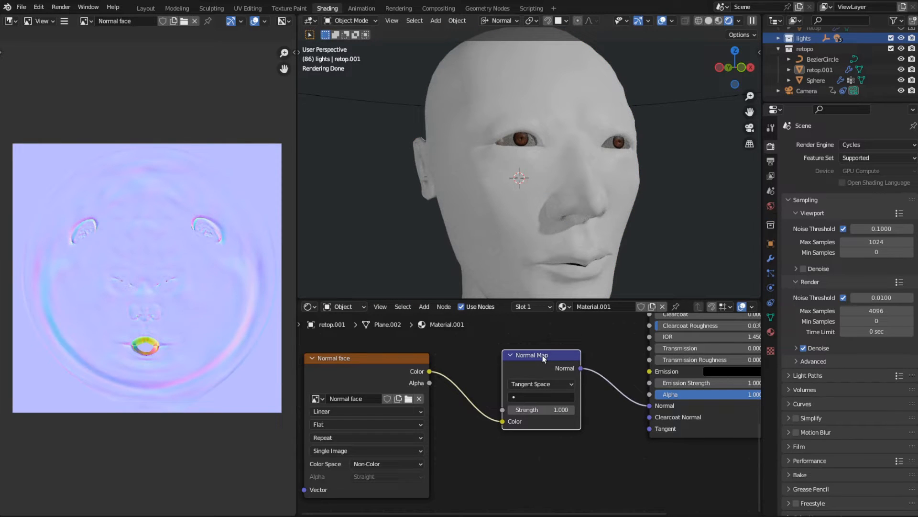
drag(542, 355, 532, 356)
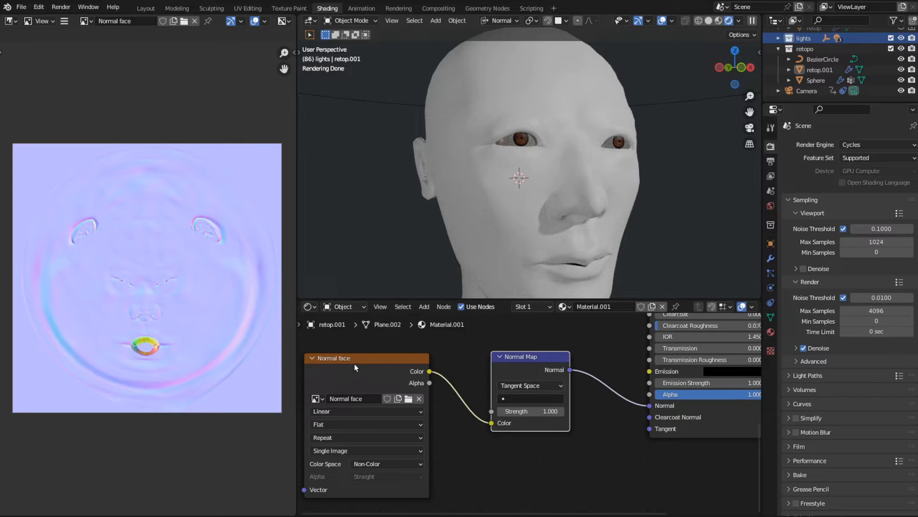
drag(355, 368, 384, 368)
- Mute the Normal face and Normal Map nodes to compare the rendered face without them, and unmute both
drag(427, 343, 519, 388)
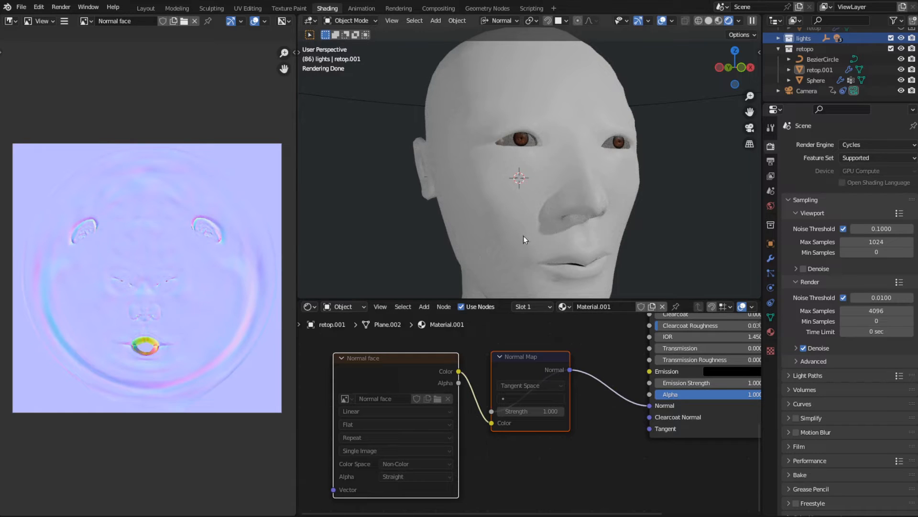
middle_drag(523, 236, 559, 239)
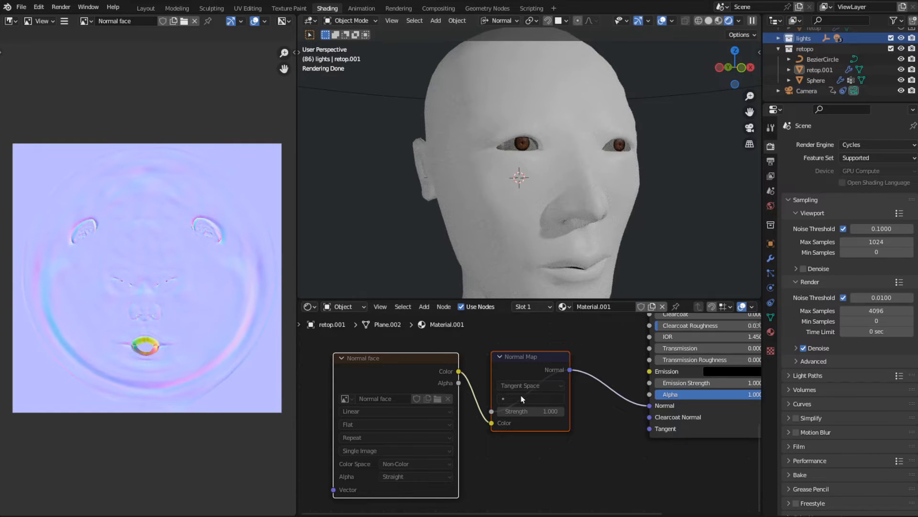
key(m)
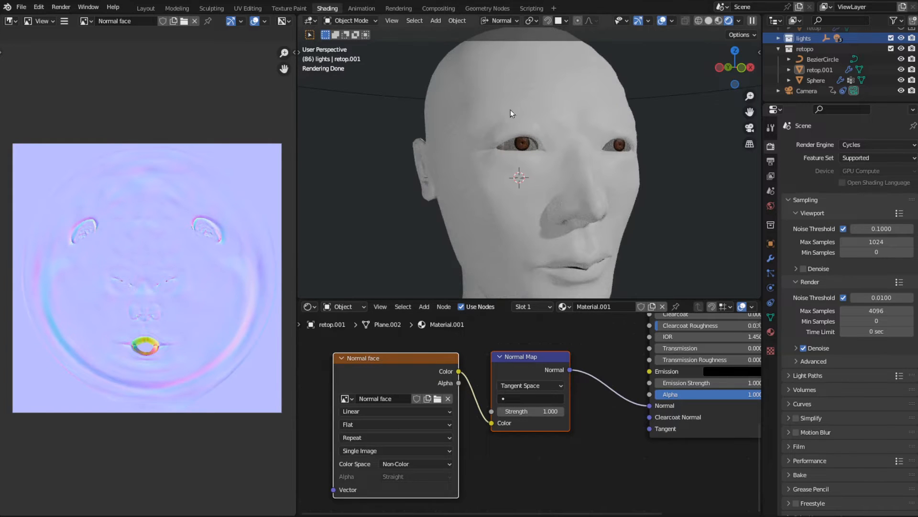
- Examine the rendered face from the front, focusing on the nose and nostrils
middle_drag(549, 229, 484, 217)
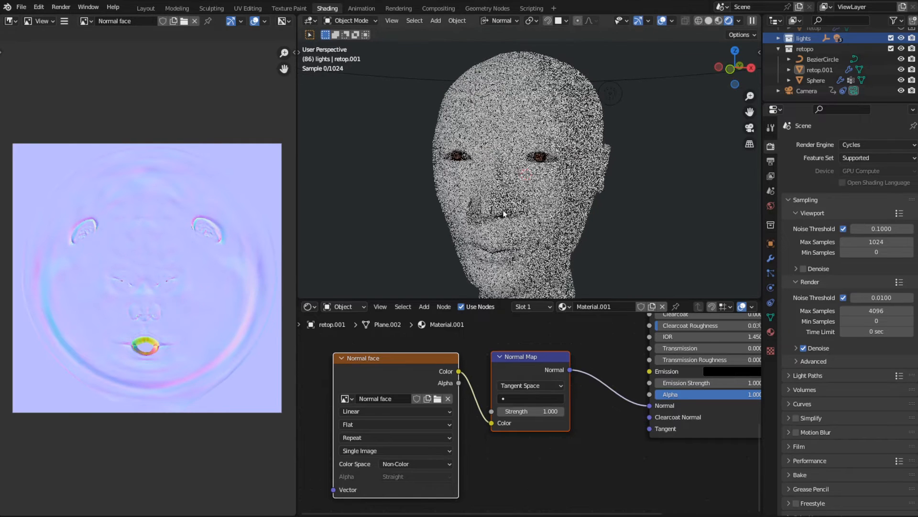
scroll(484, 217, up, 1)
scroll(487, 251, up, 3)
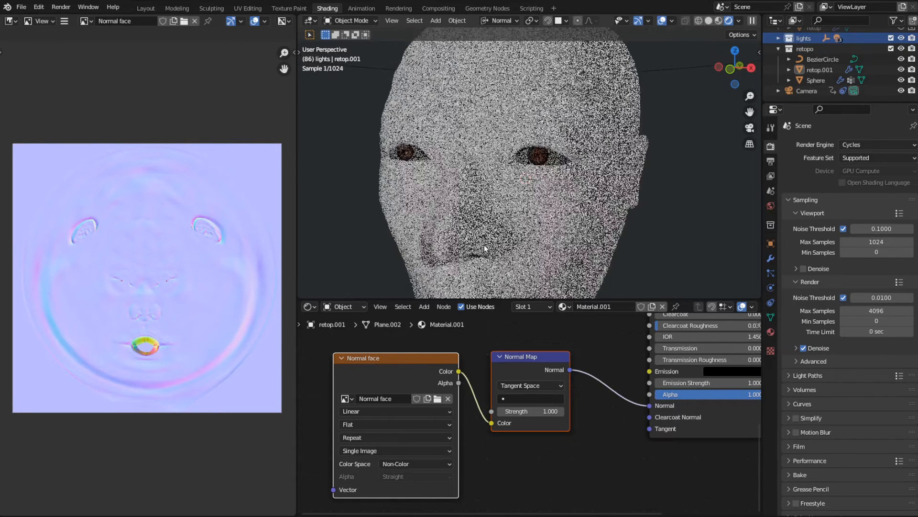
middle_drag(492, 231, 532, 211)
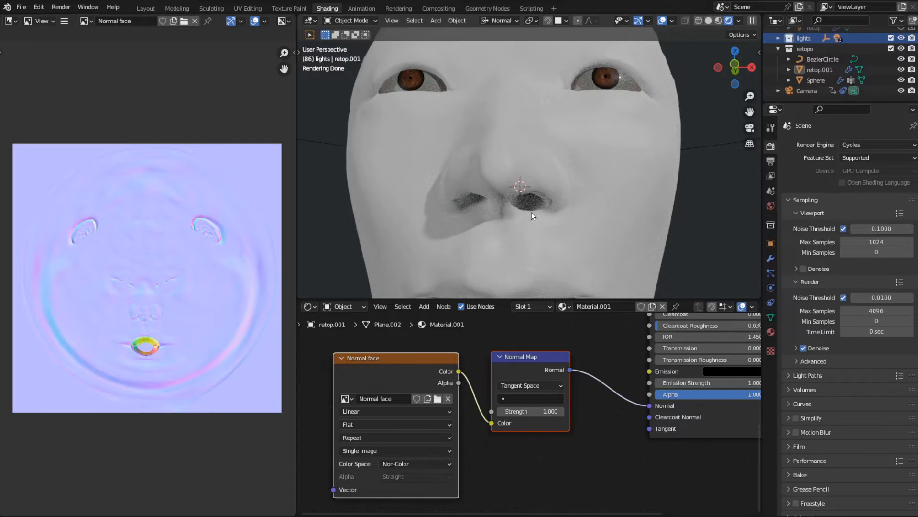
- Add a Multiresolution modifier to the retop.001 face mesh
middle_drag(532, 212, 584, 205)
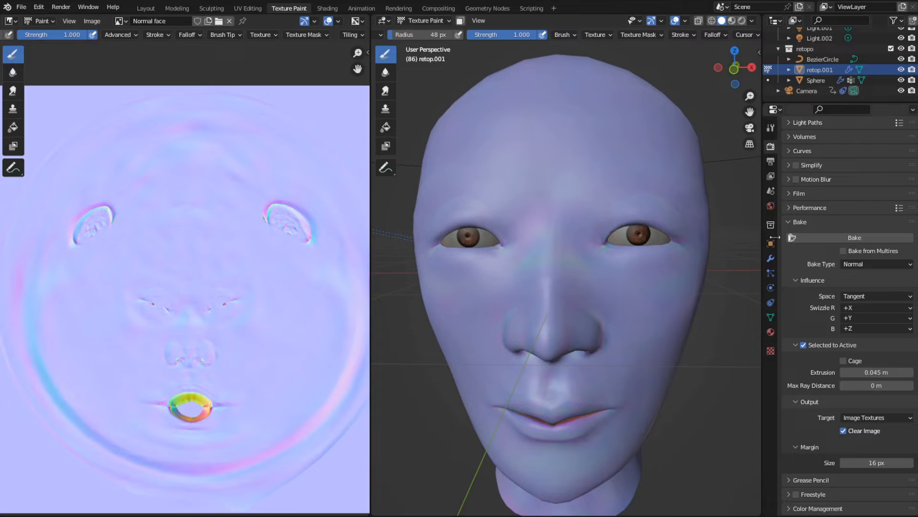
click(771, 259)
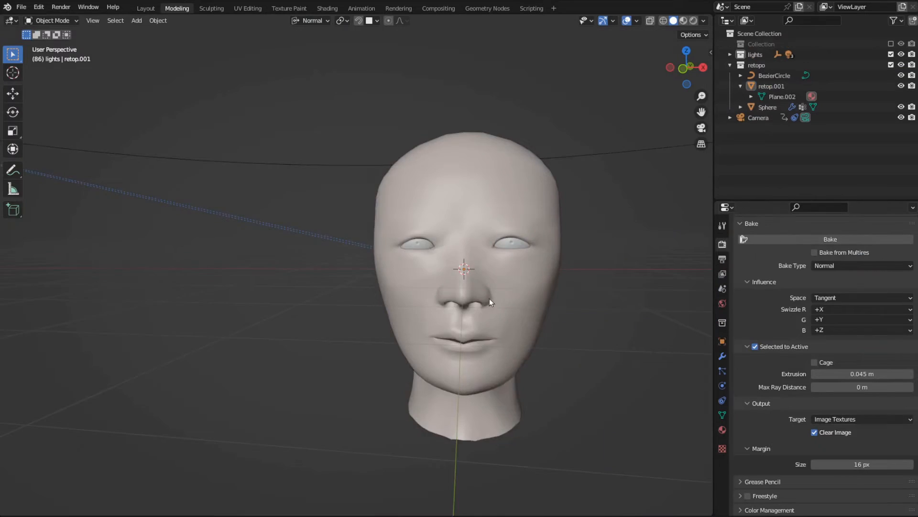
scroll(490, 299, up, 2)
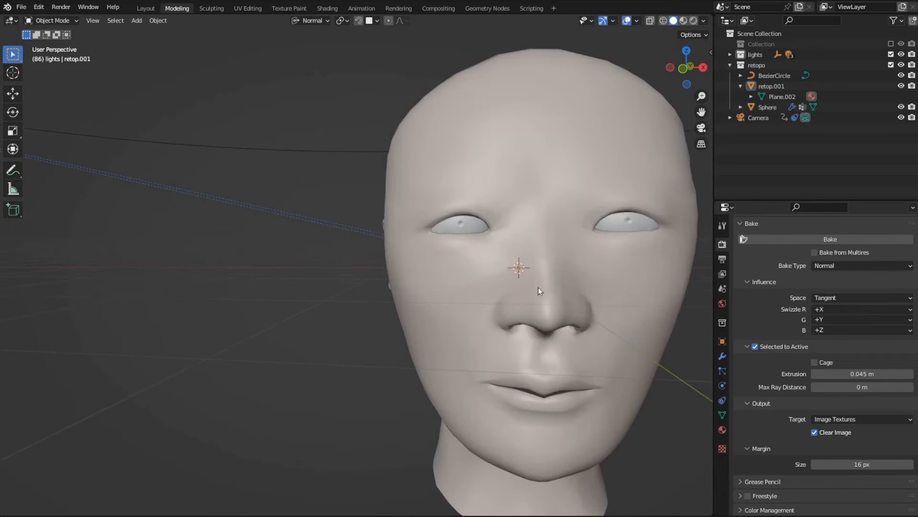
click(538, 287)
scroll(574, 297, down, 3)
click(723, 356)
click(783, 243)
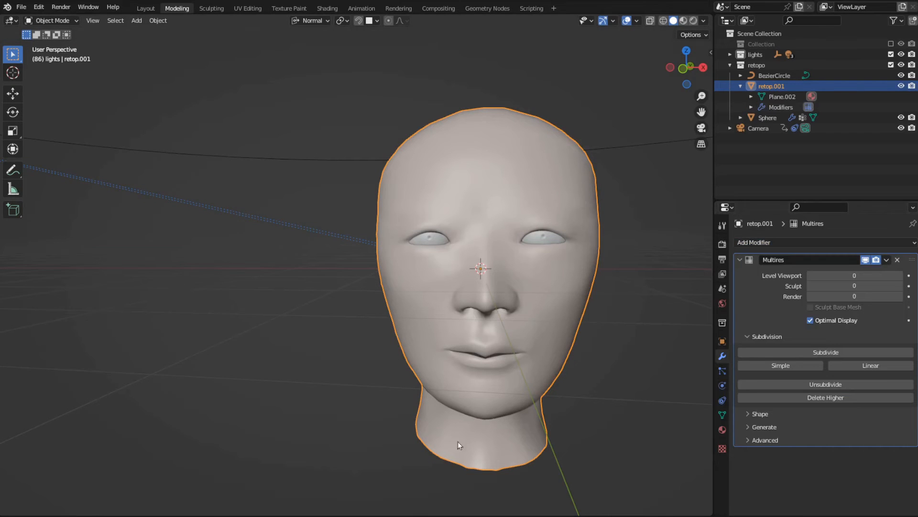
- Subdivide the face's Multires modifier up to level 6
middle_drag(563, 369, 512, 352)
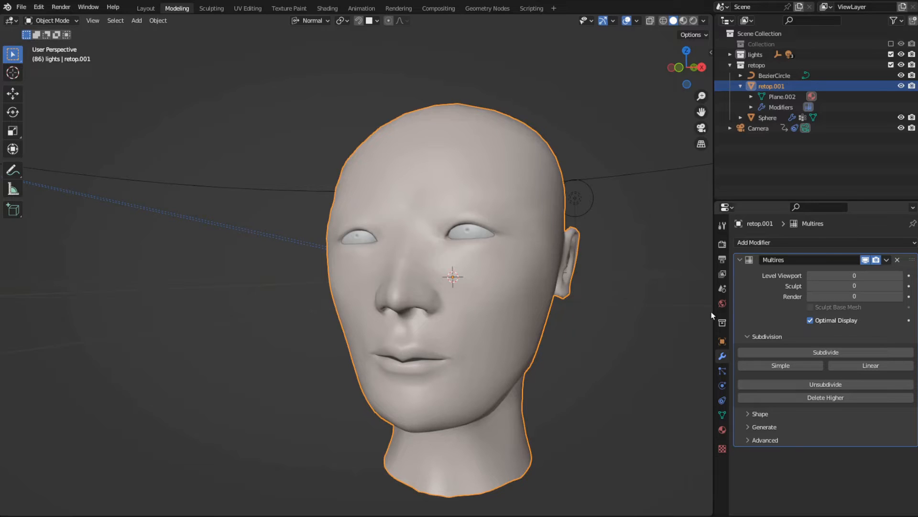
click(826, 353)
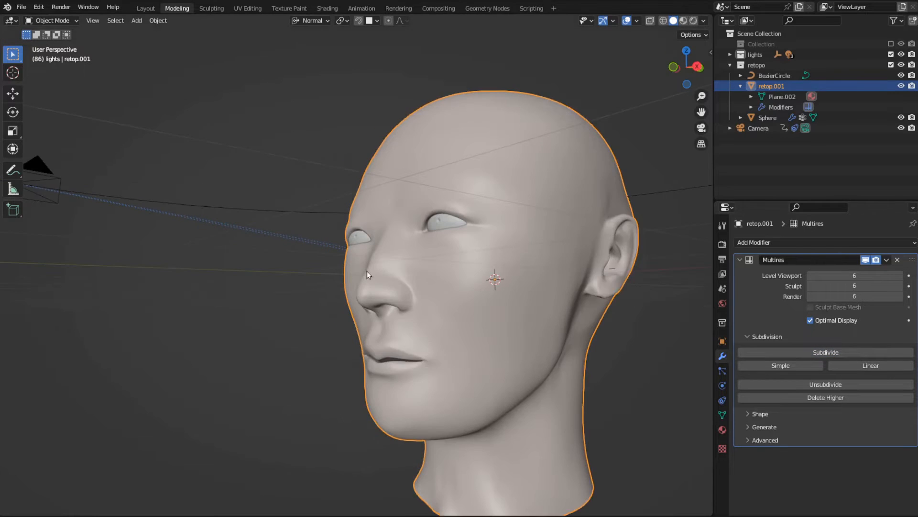
scroll(367, 273, up, 2)
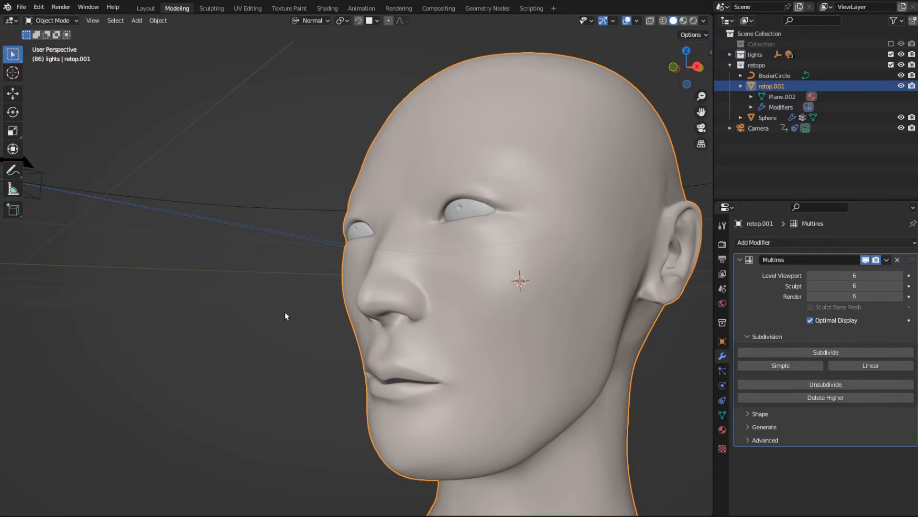
- Check the face's base mesh in Edit Mode, and set the Multires viewport level to 1
key(Tab)
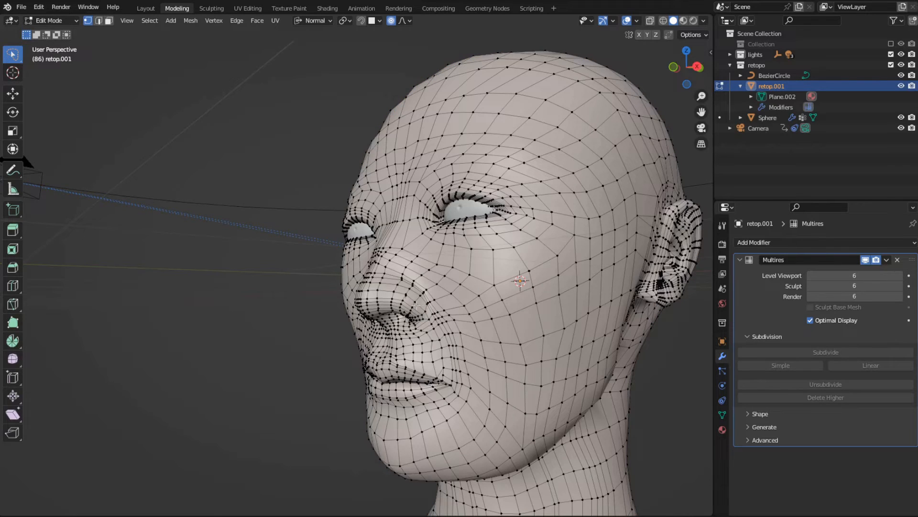
middle_drag(511, 320, 590, 324)
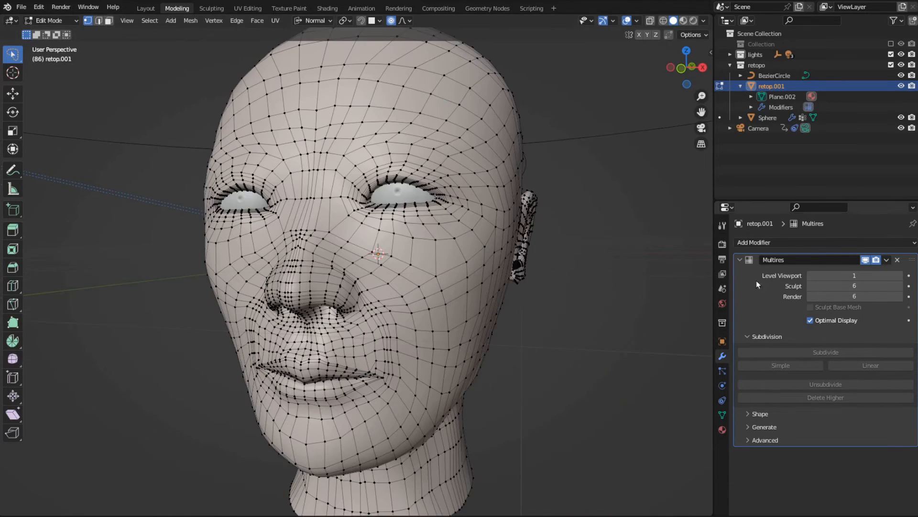
key(Tab)
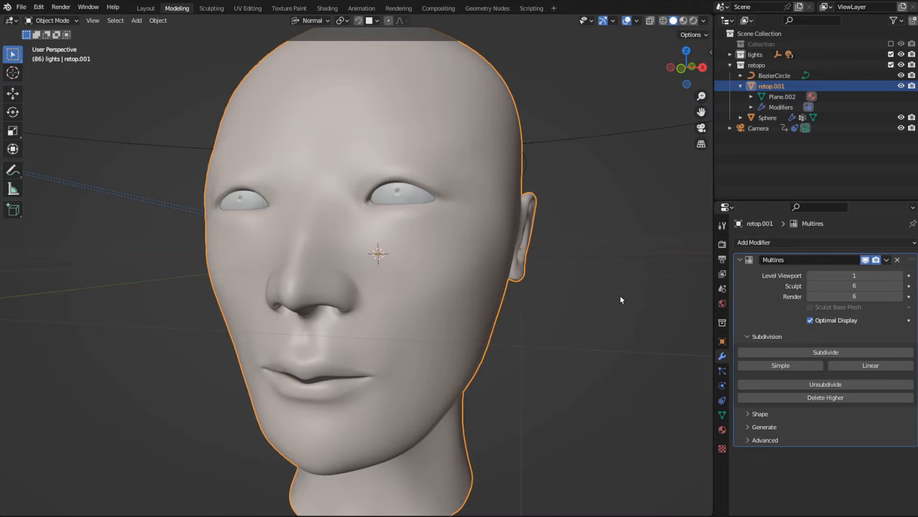
- Set the Multires viewport level to 0 and inspect the base topology of the face in Edit Mode
key(ctrl+0)
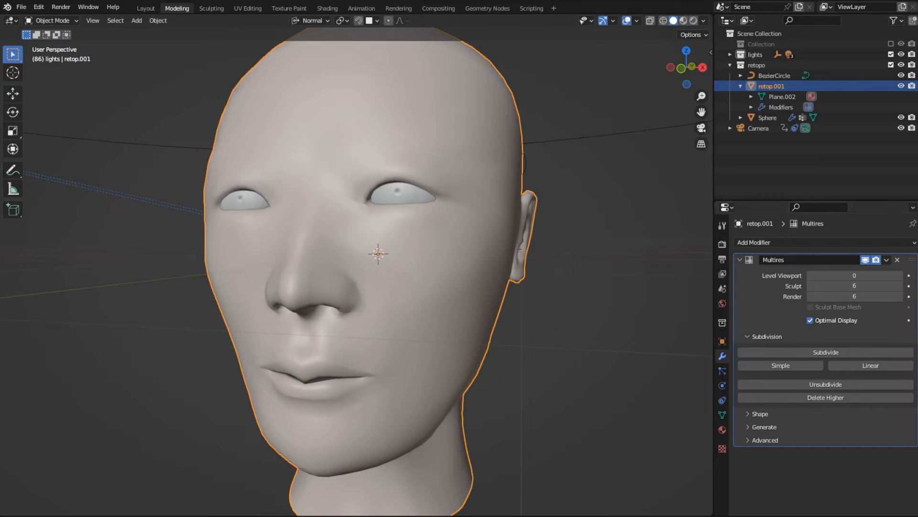
key(Tab)
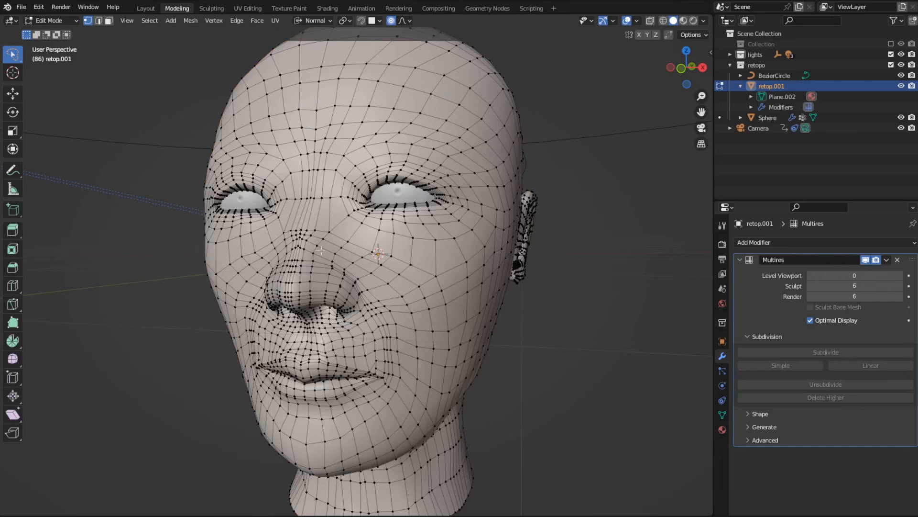
middle_drag(320, 250, 424, 325)
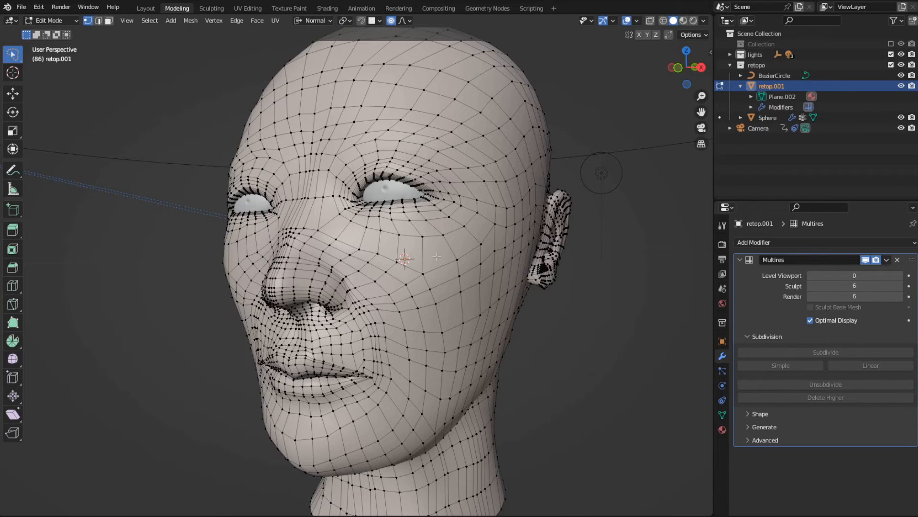
scroll(437, 256, up, 3)
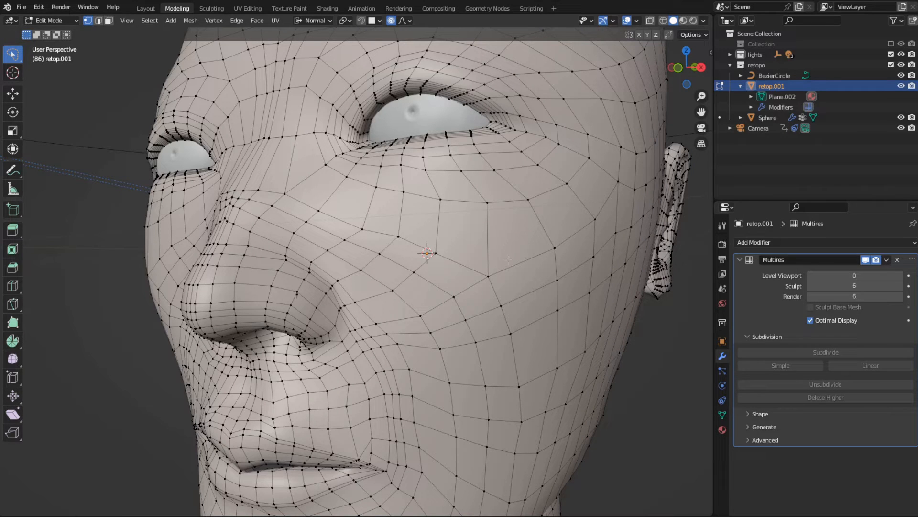
- Switch to the Sculpting workspace and frame the face's cheek closely
click(216, 9)
scroll(502, 301, up, 4)
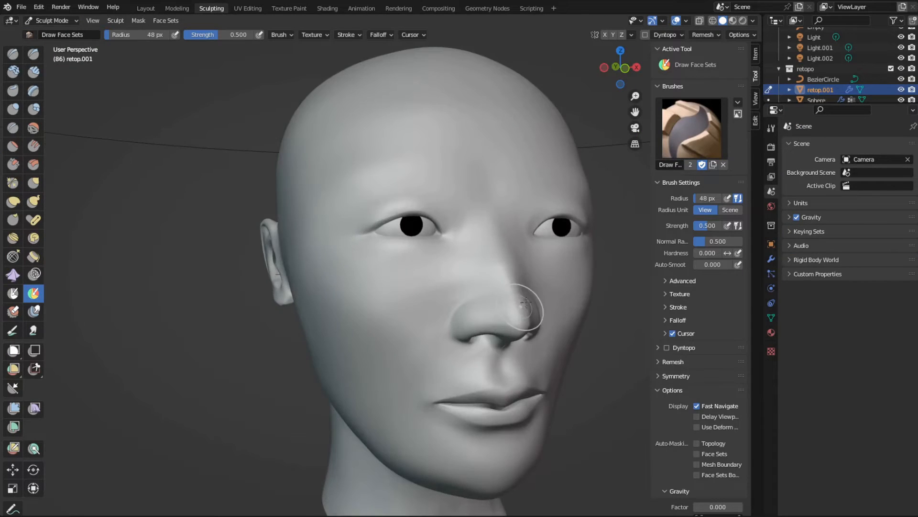
scroll(431, 287, up, 4)
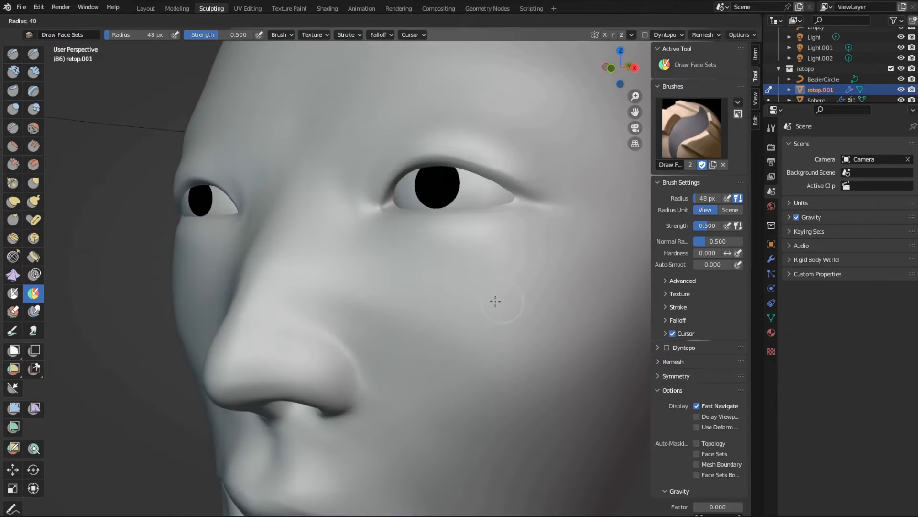
- Try a small raised circle and a square around it on the cheek with a 12 px Draw brush, and undo the strokes
key(x)
mouse_move(483, 301)
mouse_down()
mouse_move(496, 287)
mouse_move(509, 300)
mouse_move(496, 306)
mouse_up()
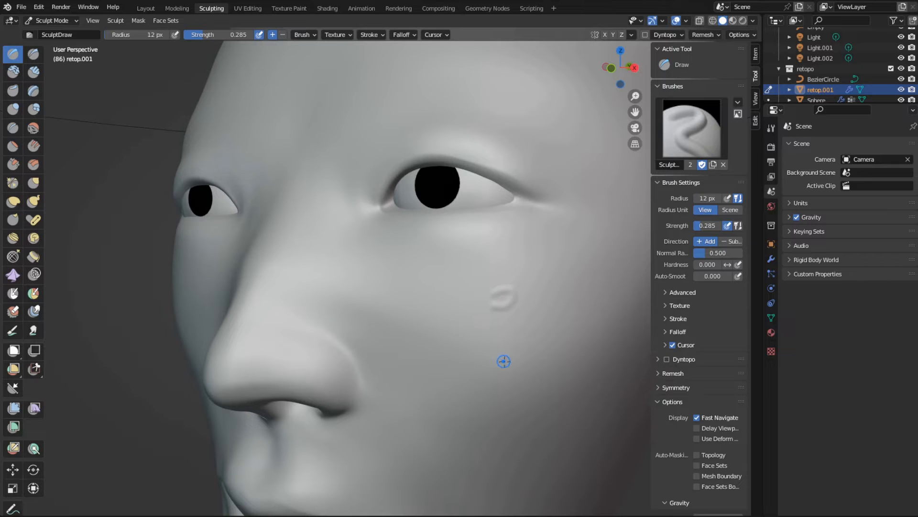
scroll(522, 344, up, 3)
scroll(533, 342, down, 2)
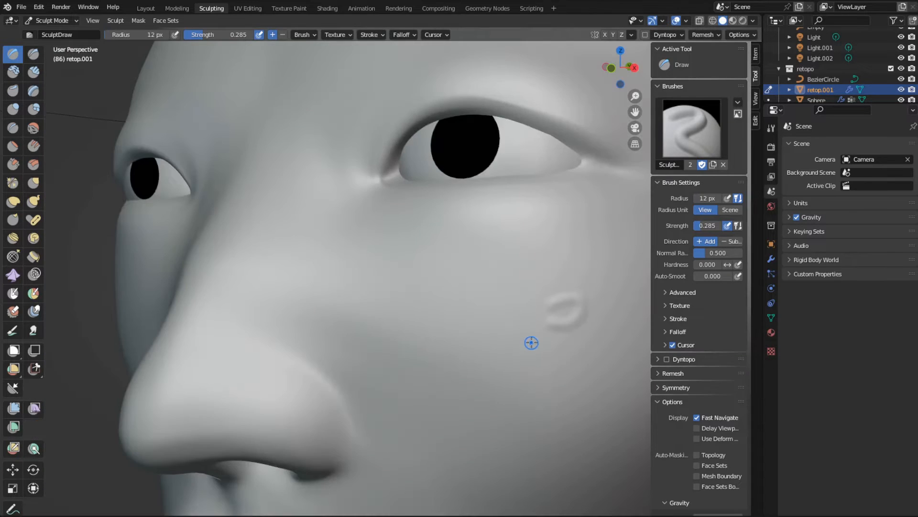
shift+middle_drag(533, 343, 454, 333)
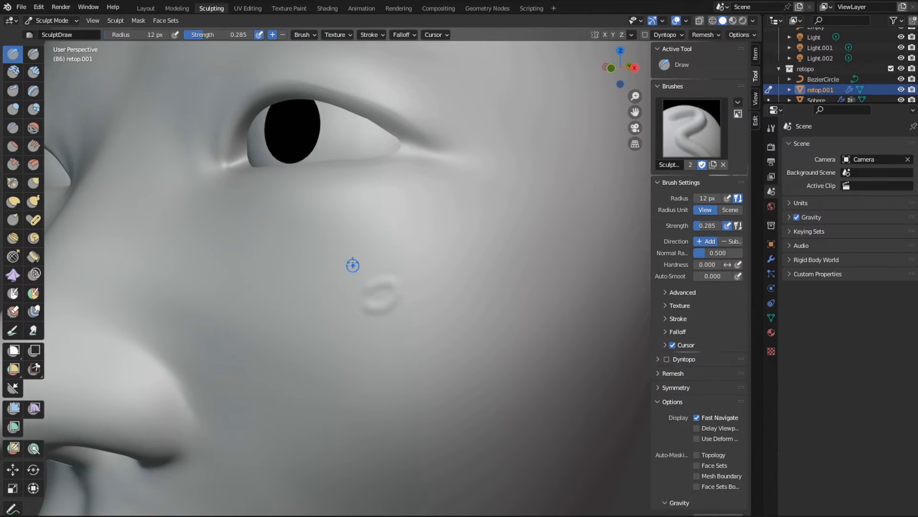
mouse_move(349, 262)
mouse_down()
mouse_move(425, 270)
mouse_move(365, 328)
mouse_move(350, 263)
mouse_up()
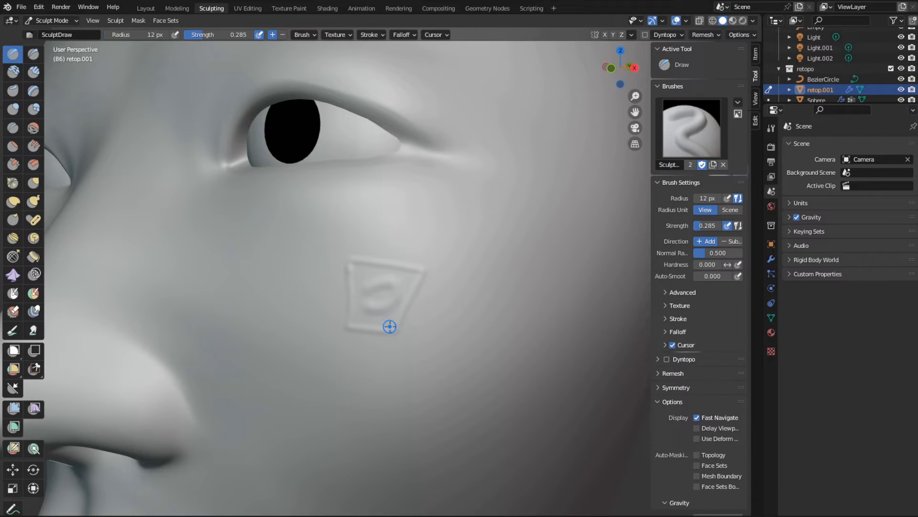
key(ctrl+z)
key(ctrl+z)
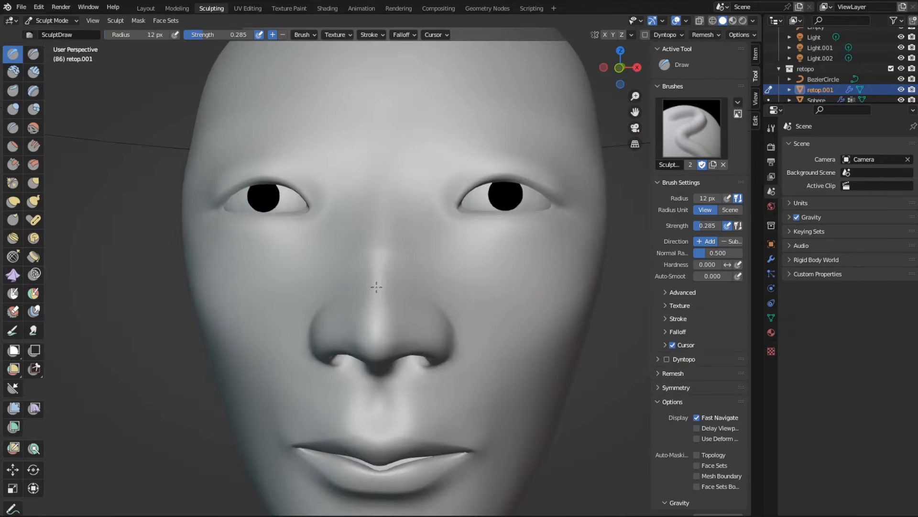
- Choose the Draw Sharp brush and set its stroke jitter to 0.7895
click(33, 53)
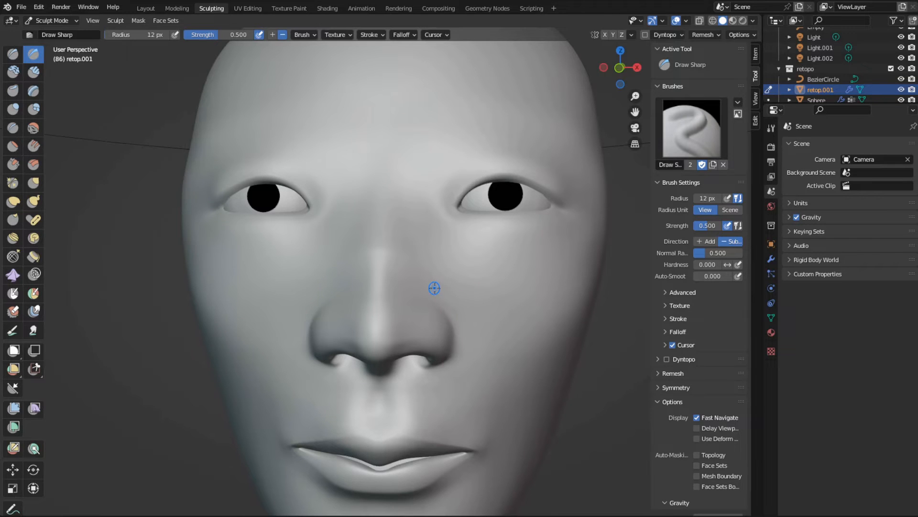
scroll(447, 307, down, 1)
scroll(447, 309, up, 1)
shift+middle_drag(451, 309, 455, 245)
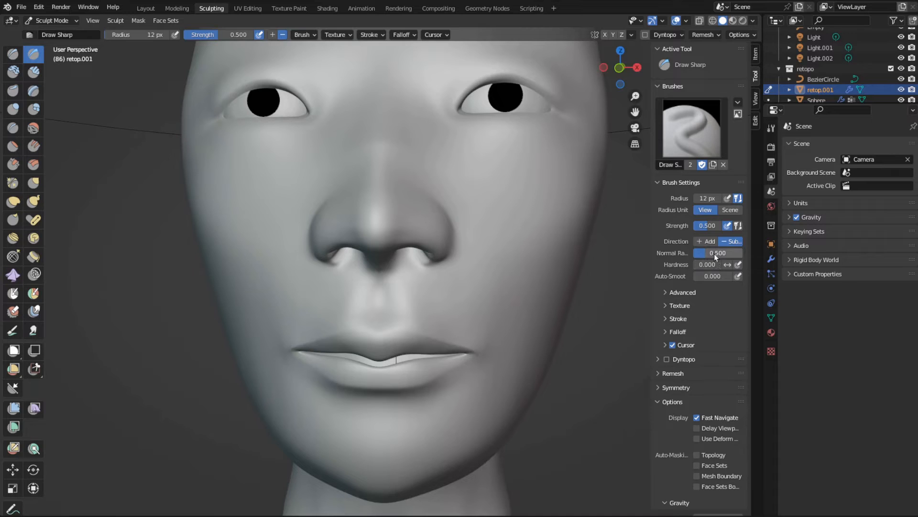
click(665, 306)
click(662, 307)
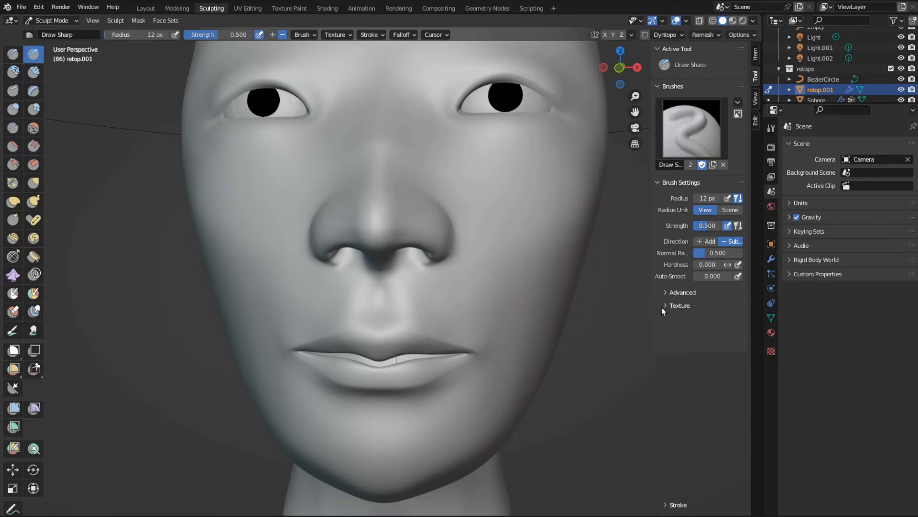
click(662, 320)
scroll(699, 322, down, 2)
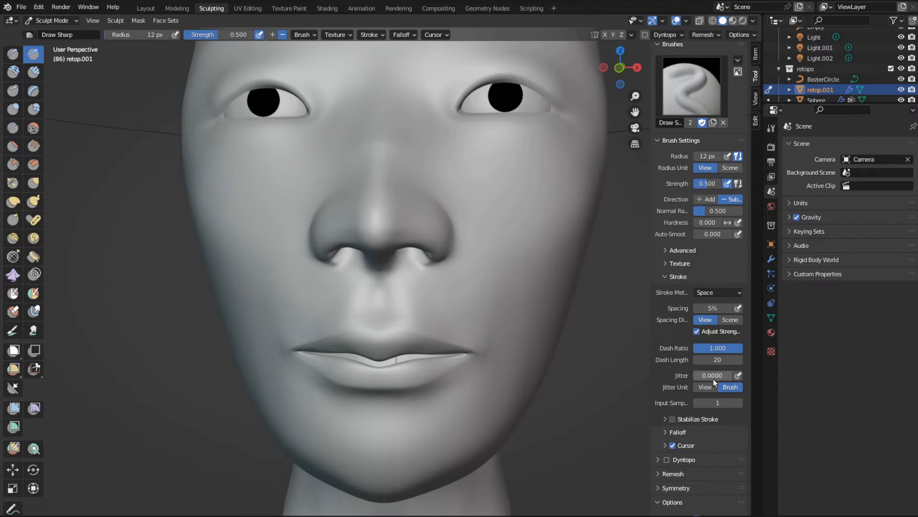
drag(699, 374, 732, 375)
- Set the Draw Sharp brush's radius to 34 px
key(f)
click(533, 192)
key(f)
click(523, 194)
- Try scattered pore-like dents on both cheeks with the jittered Draw Sharp brush, and undo the strokes
mouse_move(519, 197)
mouse_down()
mouse_move(483, 177)
mouse_move(564, 198)
mouse_move(510, 263)
mouse_up()
mouse_move(283, 140)
mouse_down()
mouse_move(266, 156)
mouse_move(276, 265)
mouse_move(280, 232)
mouse_up()
scroll(297, 295, down, 3)
mouse_move(297, 295)
middle_down()
mouse_move(488, 295)
mouse_move(370, 304)
mouse_move(299, 297)
mouse_move(316, 307)
mouse_move(369, 292)
mouse_move(293, 280)
mouse_move(335, 287)
mouse_move(373, 311)
mouse_move(346, 300)
mouse_move(373, 273)
mouse_move(322, 283)
mouse_move(310, 300)
mouse_move(272, 300)
middle_up()
scroll(298, 297, up, 4)
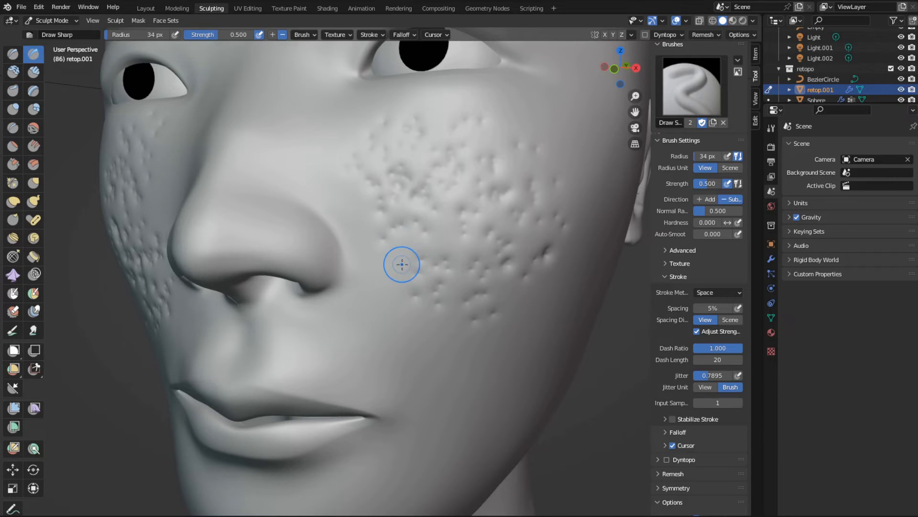
middle_drag(400, 263, 416, 263)
key(ctrl+z)
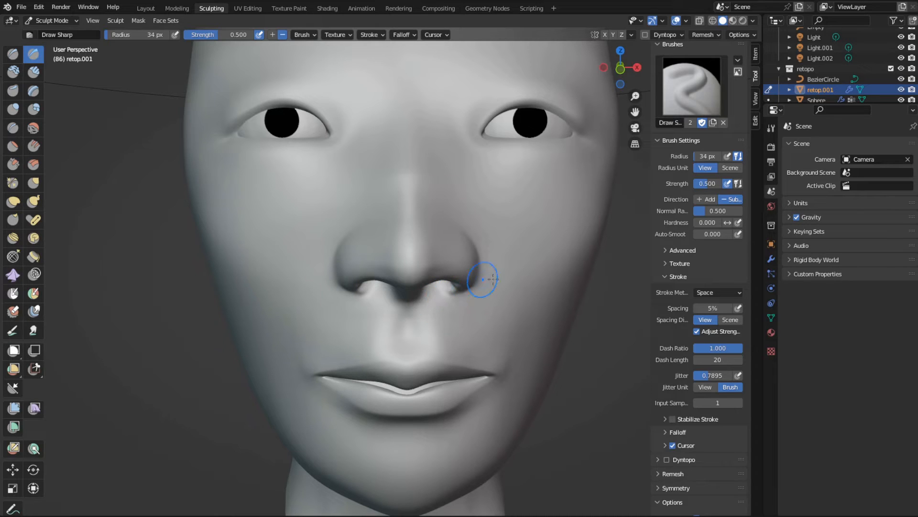
- Create a new image texture for the brush and browse to the inner CGSphere Skin Kit folder for its image
click(771, 351)
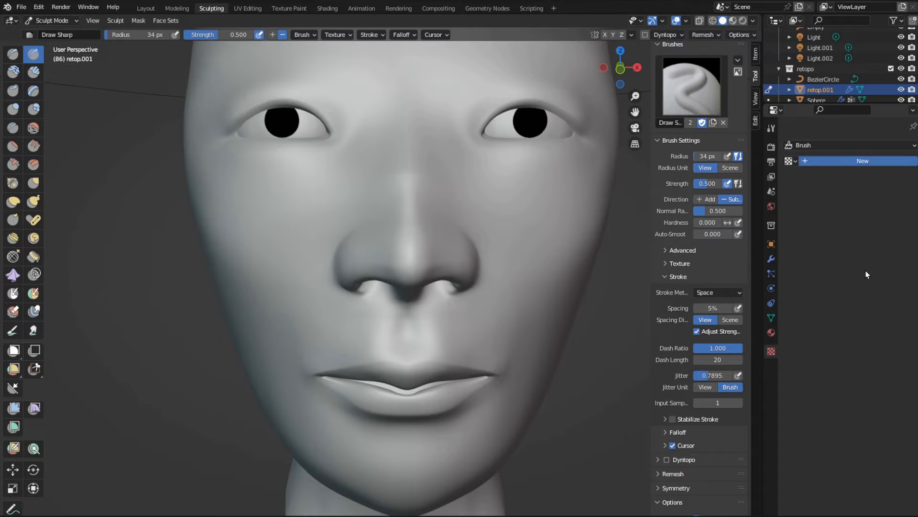
click(854, 165)
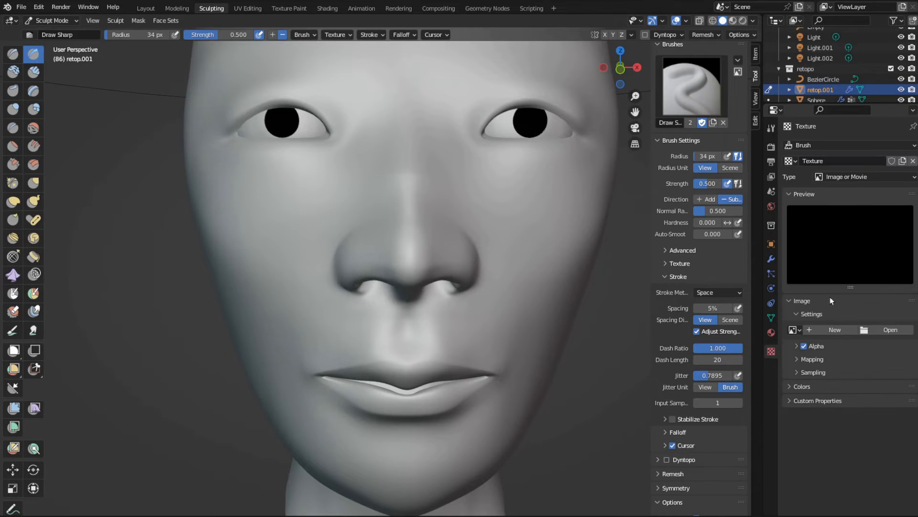
click(877, 332)
click(229, 153)
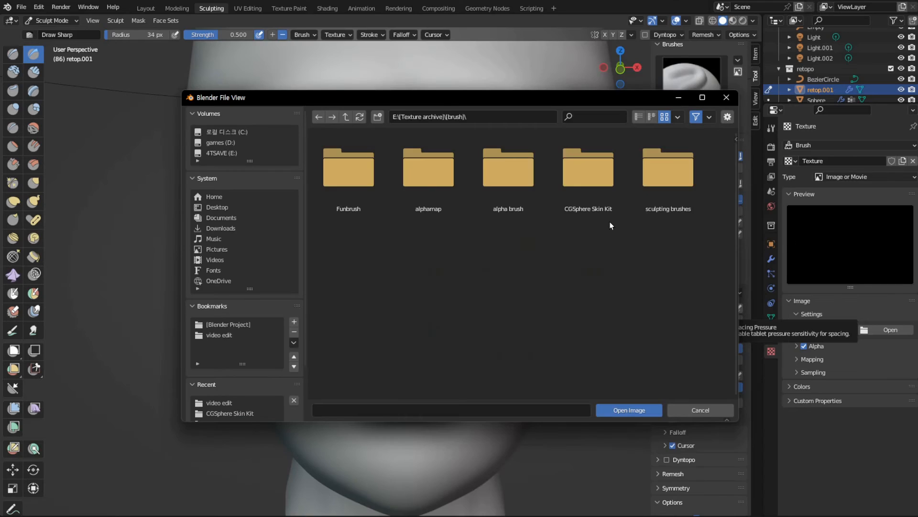
double_click(607, 197)
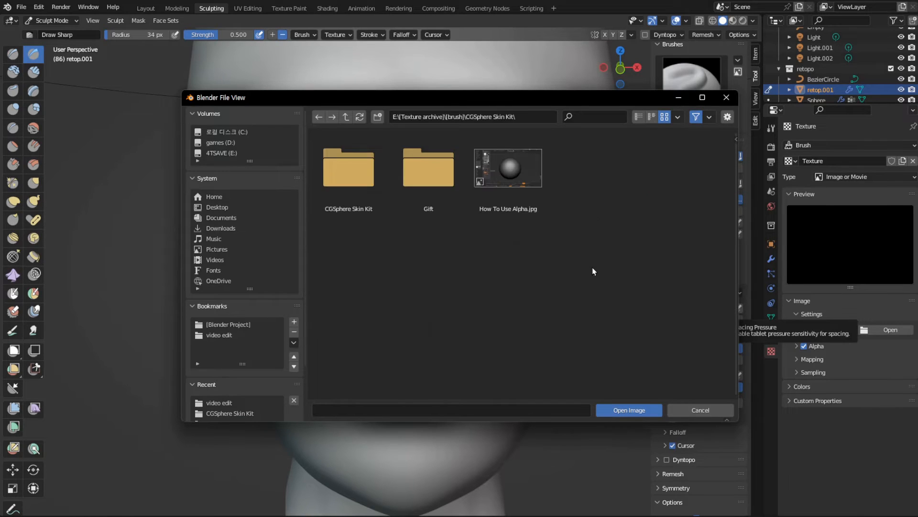
double_click(369, 193)
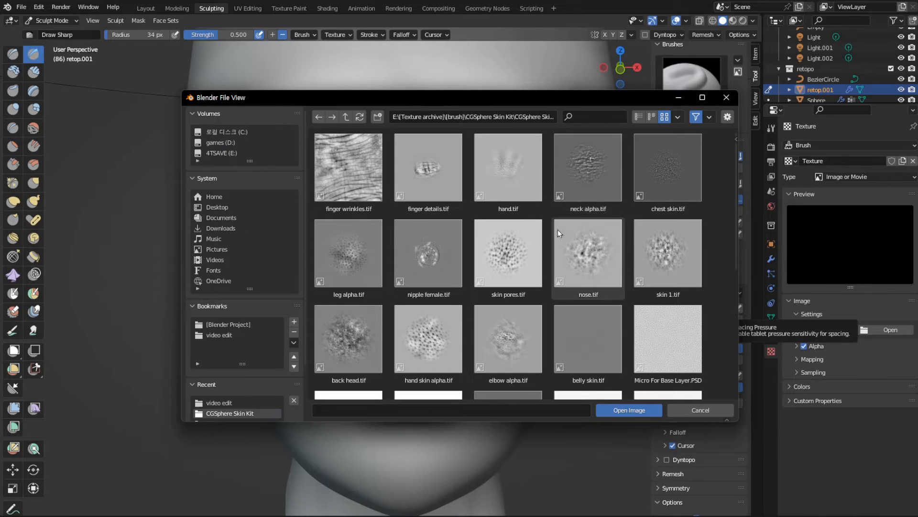
- Load Bottom Lips Details Male.tif from the CGSphere Skin Kit folder as the brush texture's image
scroll(513, 260, down, 10)
scroll(507, 269, up, 8)
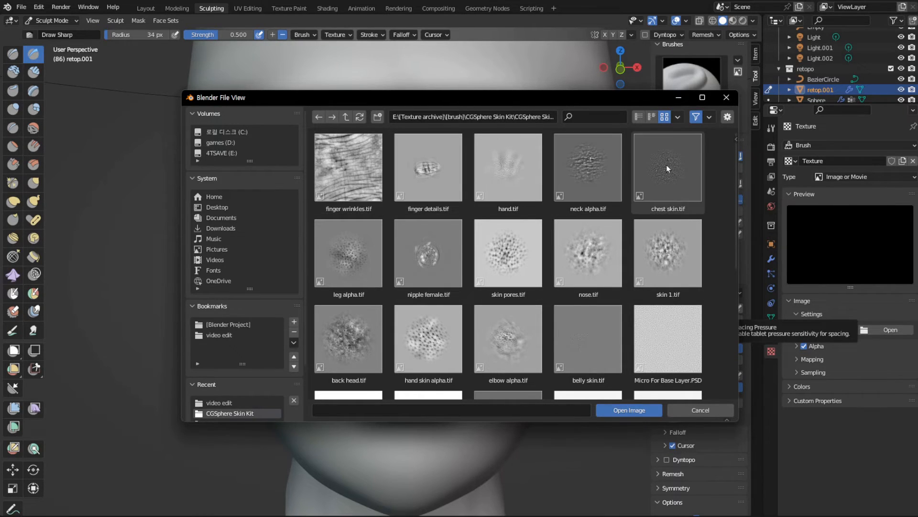
scroll(518, 286, down, 5)
scroll(522, 279, down, 3)
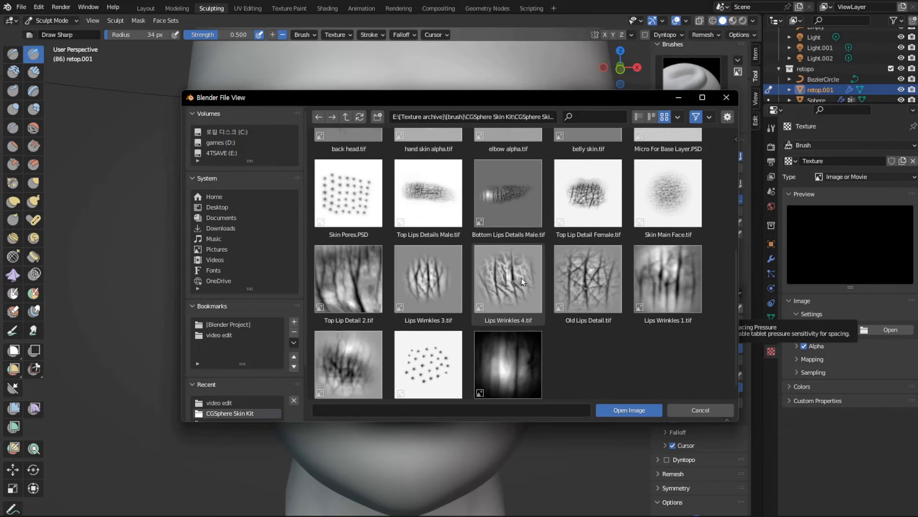
scroll(521, 278, up, 6)
scroll(520, 283, down, 4)
scroll(518, 283, down, 3)
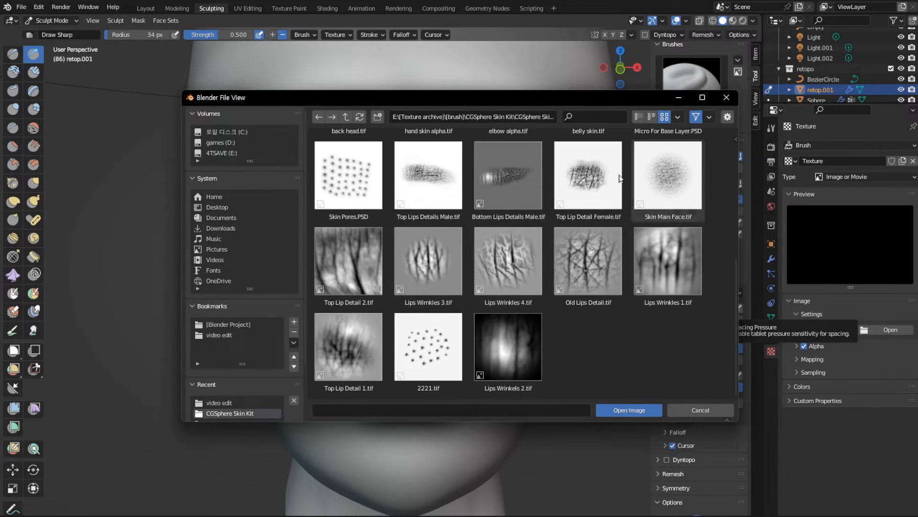
scroll(508, 223, up, 5)
scroll(603, 279, down, 4)
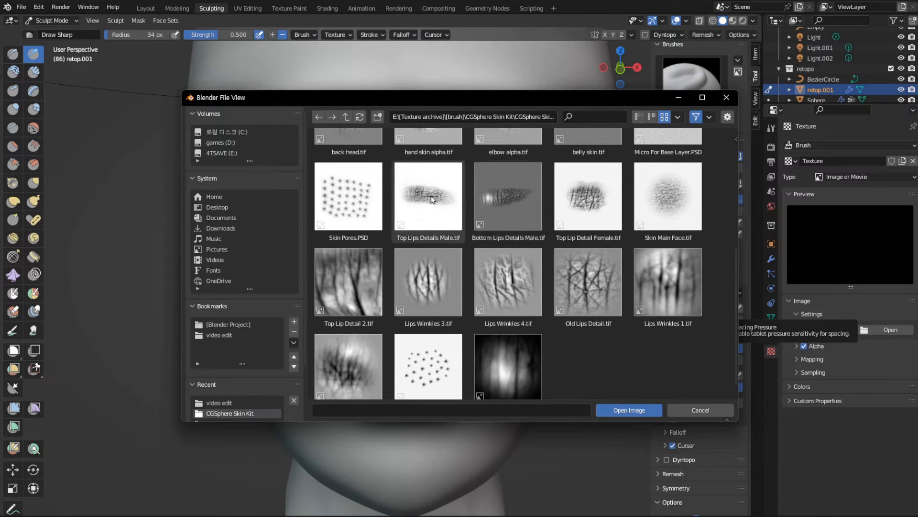
click(509, 201)
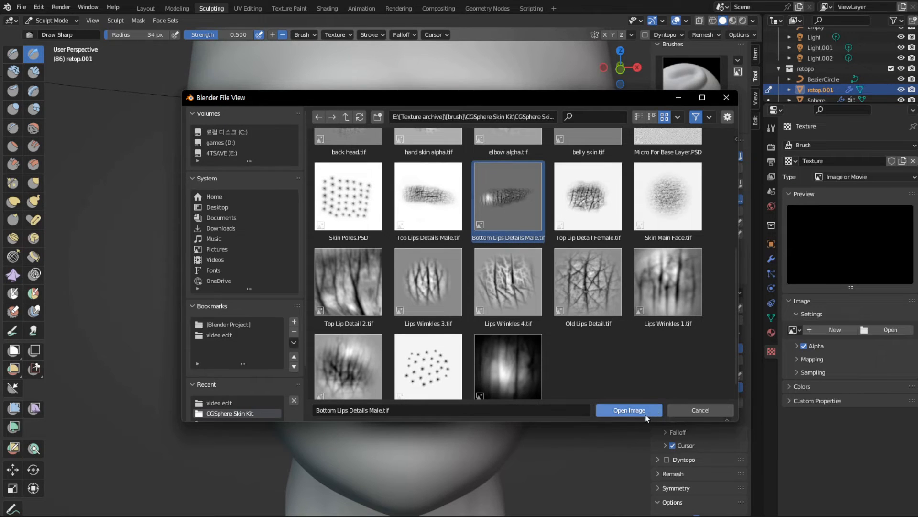
click(630, 410)
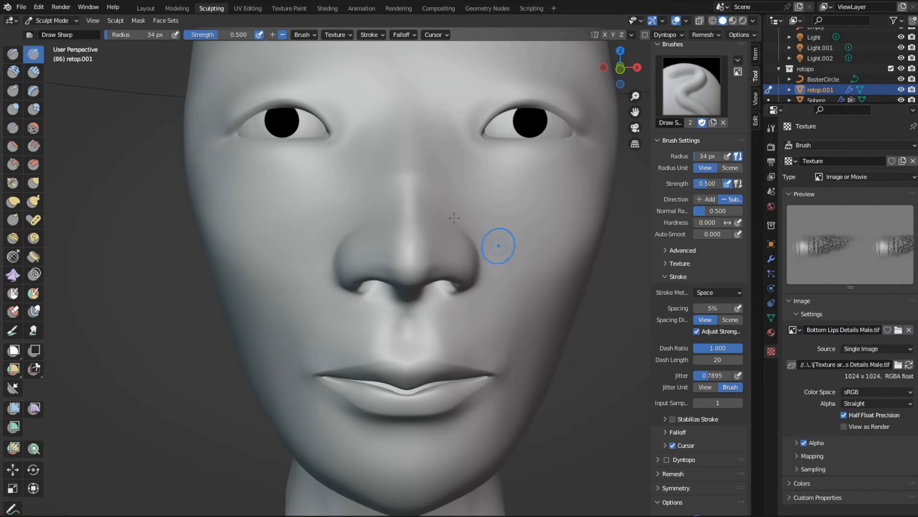
- Set the Draw Sharp brush's texture mapping to Area Plane and its stroke method to Anchored
click(314, 37)
mouse_move(338, 37)
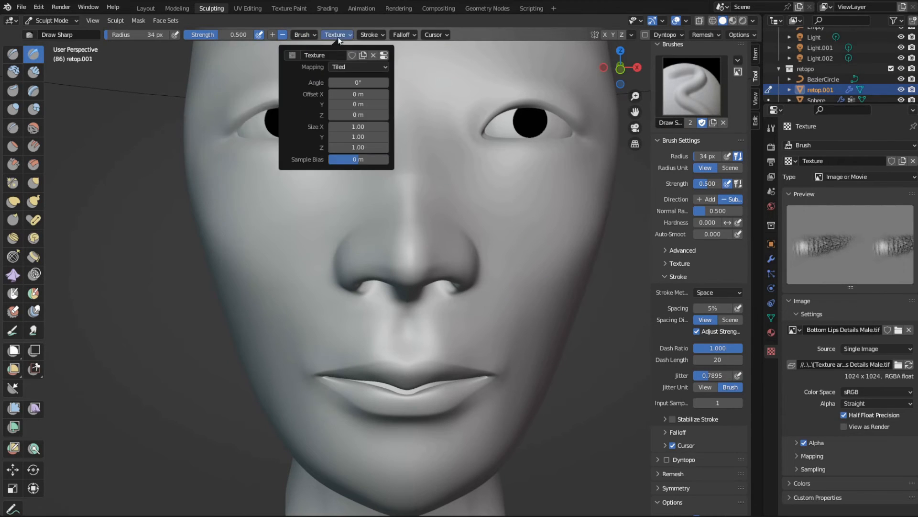
click(348, 70)
click(359, 90)
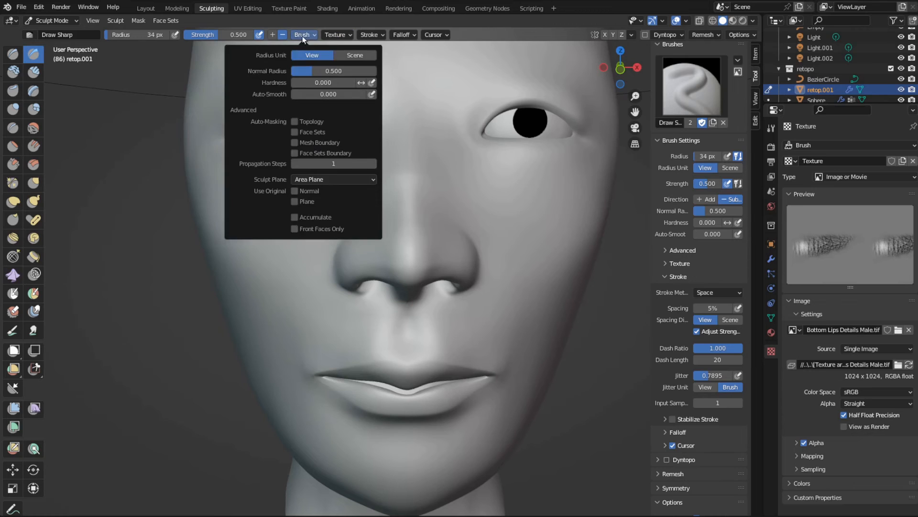
mouse_move(383, 37)
click(383, 56)
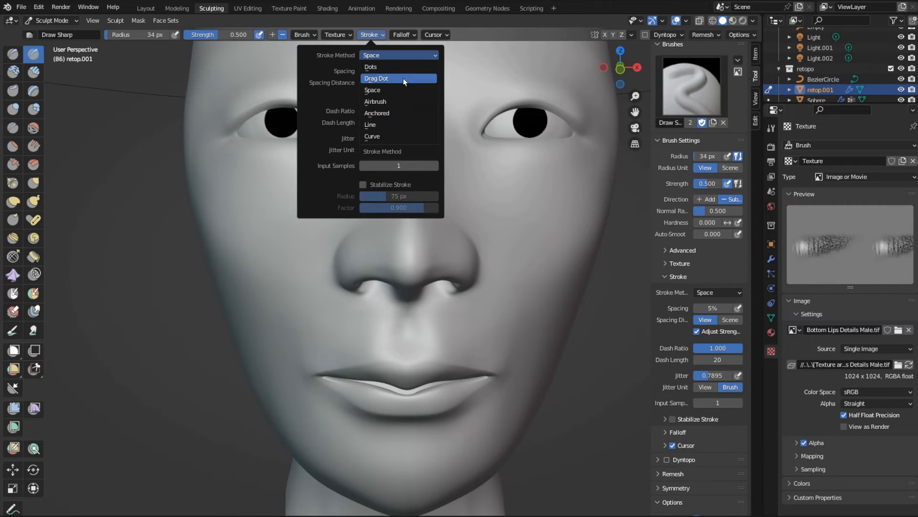
click(399, 114)
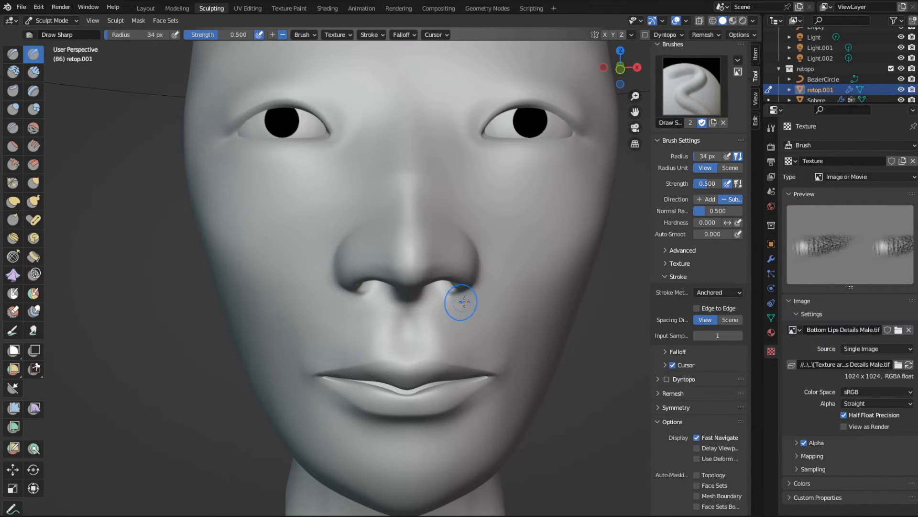
- Set the brush radius to 92 px and try stamping the lip texture on the cheek beside the nose
key(f)
click(614, 253)
middle_drag(539, 248, 500, 246)
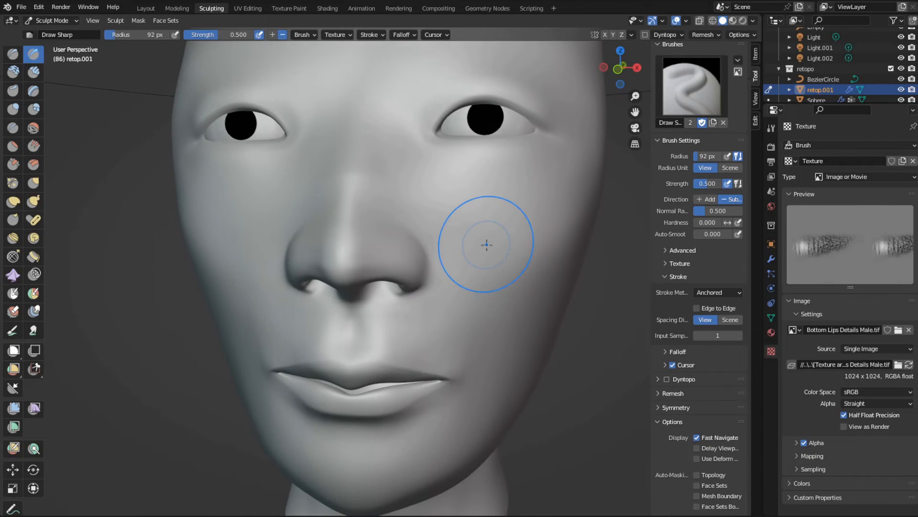
mouse_move(478, 228)
mouse_down()
mouse_move(587, 249)
mouse_move(538, 303)
mouse_up()
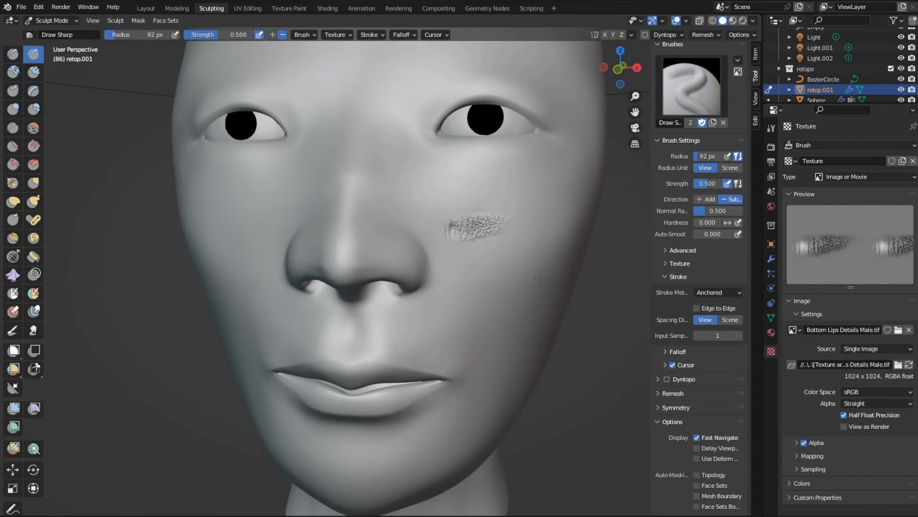
- Switch to the Draw brush, set its texture mapping to Area Plane and assign the existing lip image texture to it
mouse_move(505, 321)
middle_down()
mouse_move(430, 256)
mouse_move(411, 266)
mouse_move(435, 282)
middle_up()
scroll(414, 254, up, 5)
scroll(419, 286, down, 5)
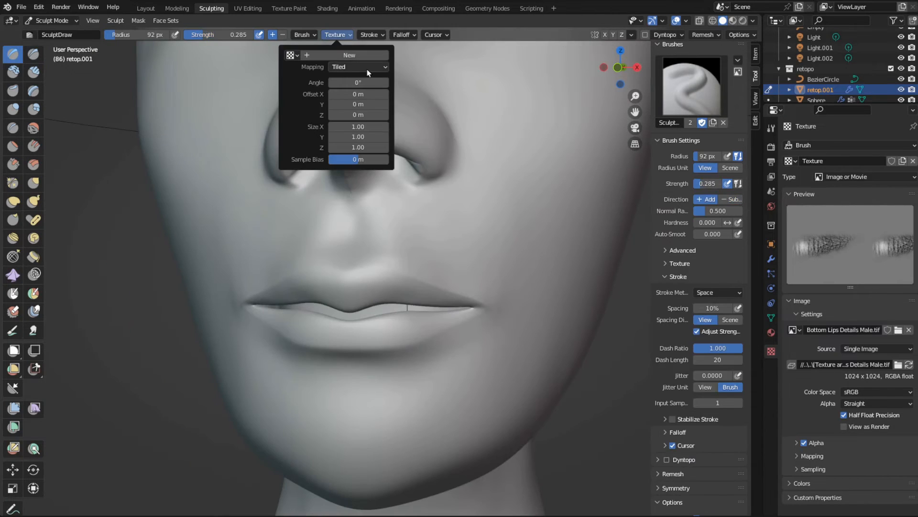
click(369, 67)
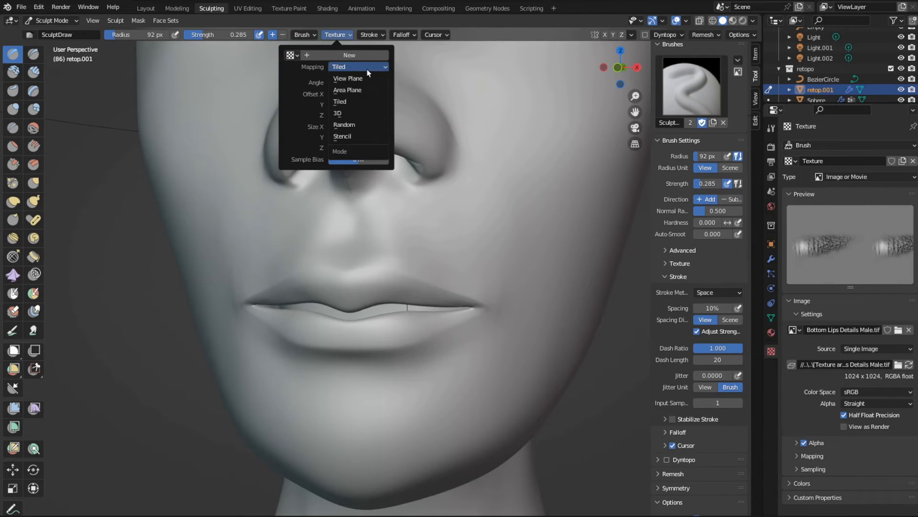
click(373, 94)
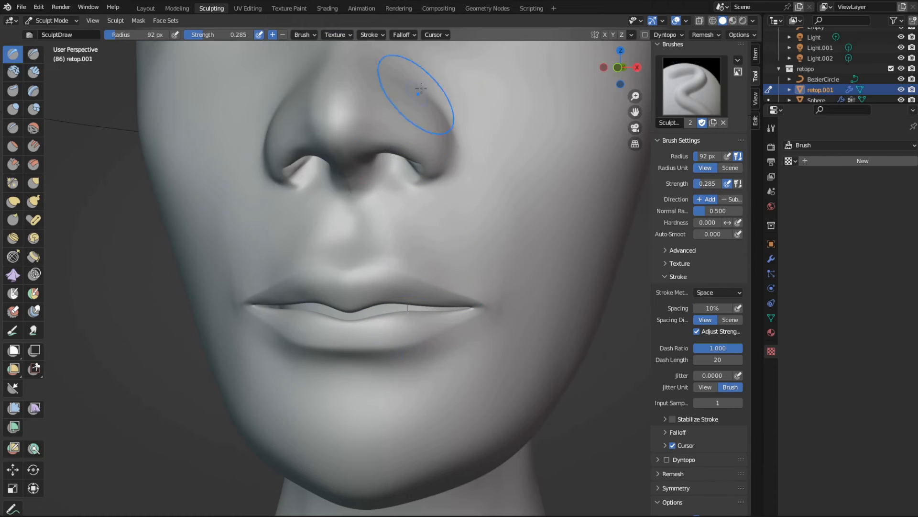
click(350, 38)
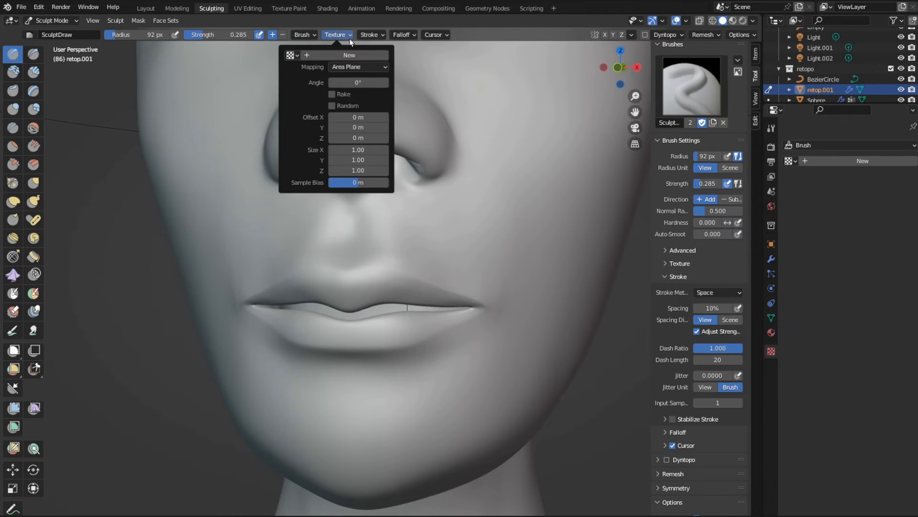
click(290, 55)
click(308, 86)
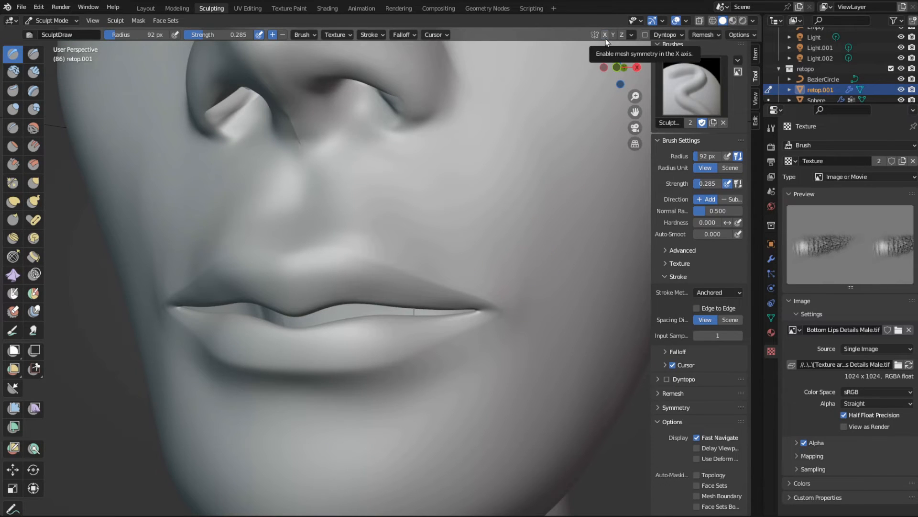
- Enable X symmetry and stamp the Bottom Lips Details Male texture onto both sides of the lower lip
click(605, 35)
middle_drag(421, 385, 437, 349)
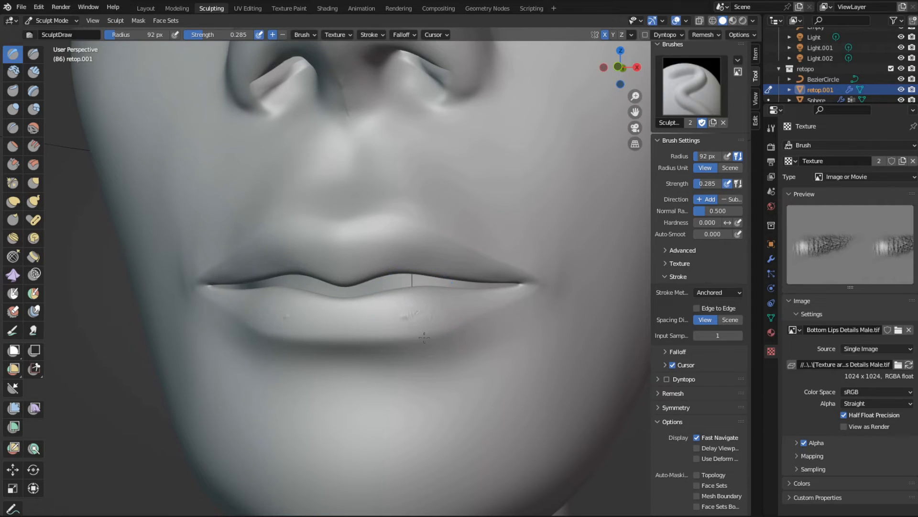
mouse_move(424, 337)
mouse_down()
mouse_move(467, 437)
mouse_move(410, 432)
mouse_move(425, 420)
mouse_up()
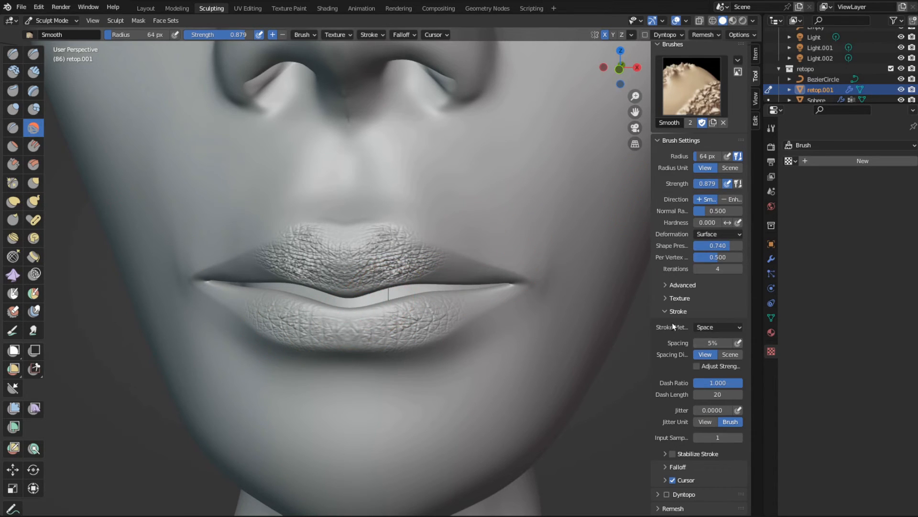
- Enable Face Sets auto-masking in the Smooth brush's advanced settings
click(665, 289)
scroll(696, 300, down, 1)
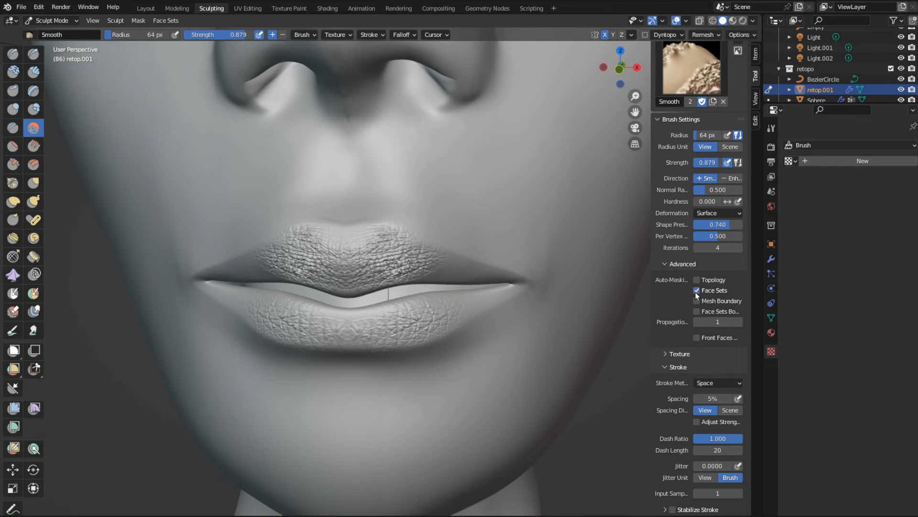
scroll(253, 259, down, 2)
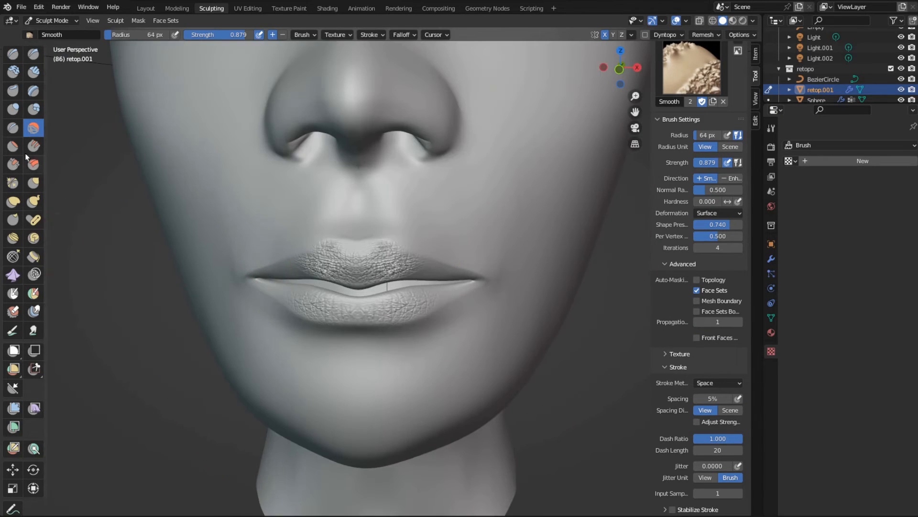
- Paint a mirrored face set over both cheeks beside the mouth with the Draw Face Sets brush
click(33, 292)
middle_drag(436, 251, 414, 256)
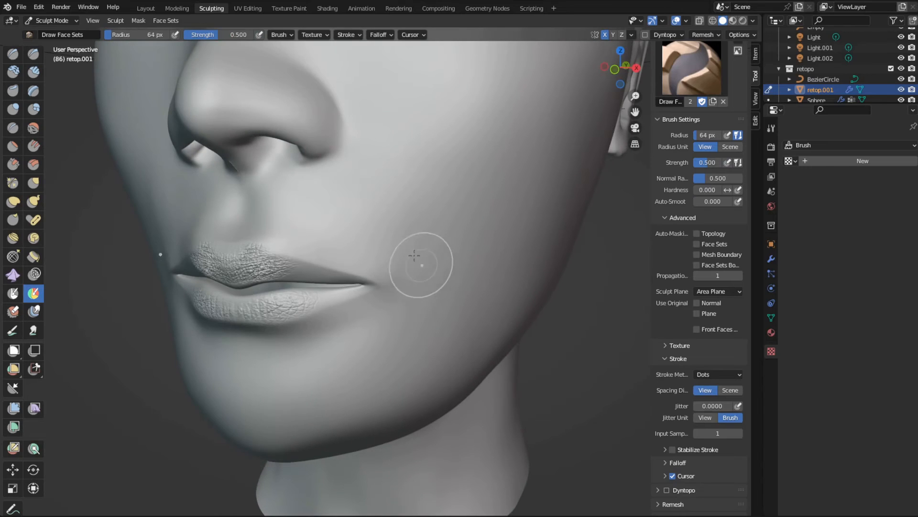
mouse_move(414, 255)
mouse_down()
mouse_move(401, 210)
mouse_move(459, 196)
mouse_move(454, 249)
mouse_move(378, 254)
mouse_move(420, 297)
mouse_move(412, 235)
mouse_move(376, 200)
mouse_move(440, 156)
mouse_move(475, 199)
mouse_up()
scroll(334, 269, up, 4)
scroll(322, 289, down, 5)
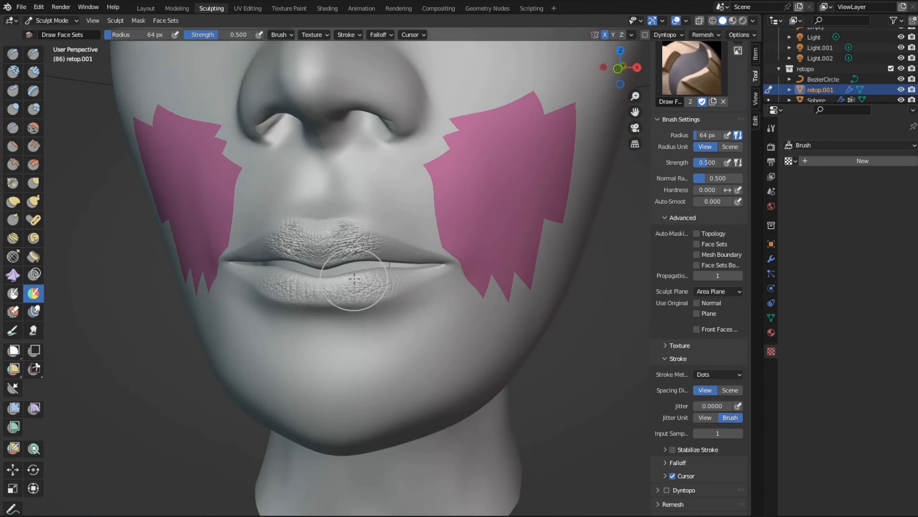
- Paint a separate face set over the upper and lower lips
drag(392, 257, 330, 253)
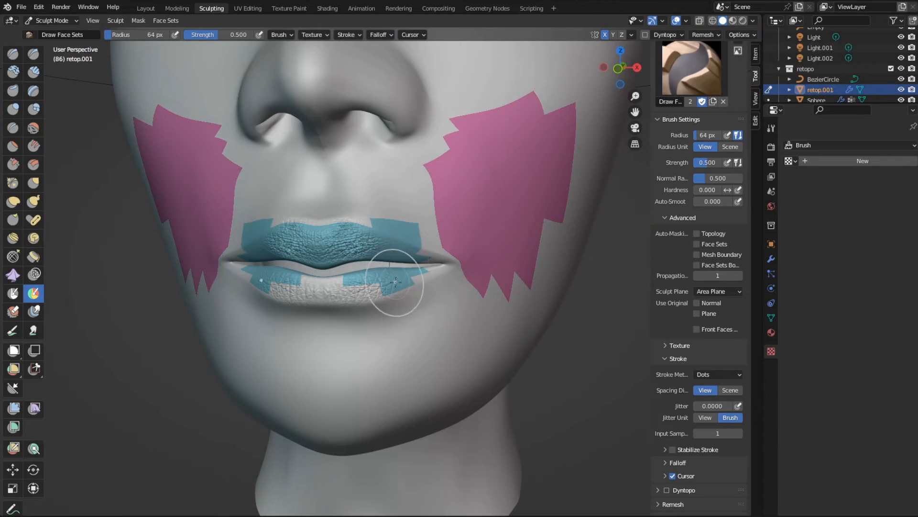
mouse_move(384, 277)
mouse_down()
mouse_move(346, 283)
mouse_move(418, 273)
mouse_up()
scroll(441, 271, up, 4)
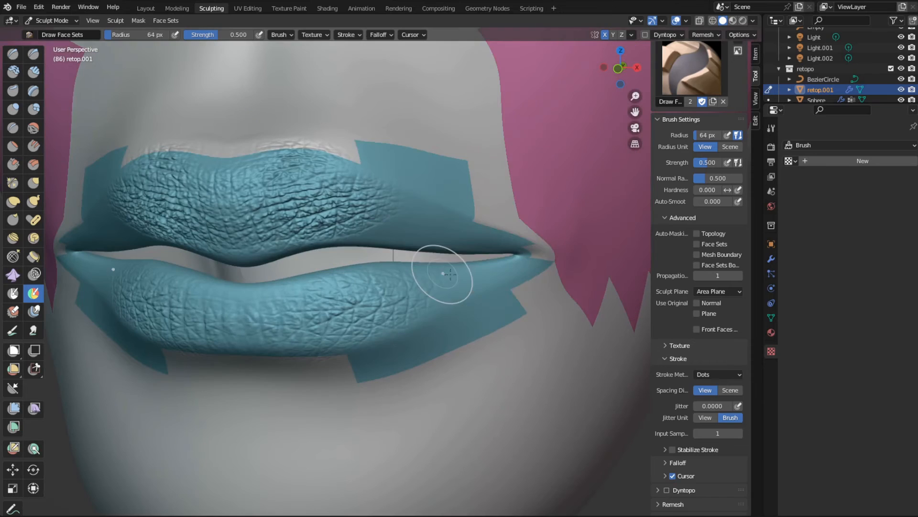
- Set the Draw Face Sets radius to 44 px and refine the lip face set at the mouth corners and along the upper lip's outline
key(f)
click(495, 274)
drag(510, 250, 518, 254)
ctrl+drag(369, 141, 479, 181)
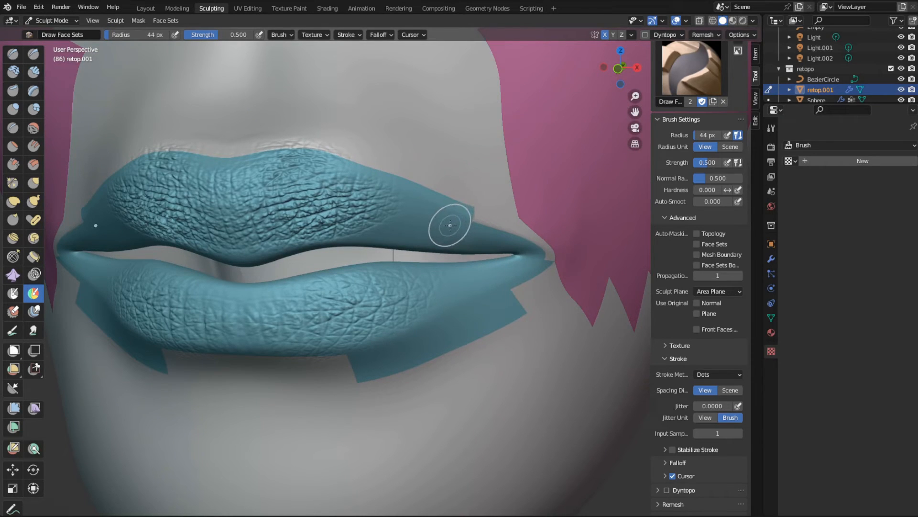
drag(451, 223, 467, 227)
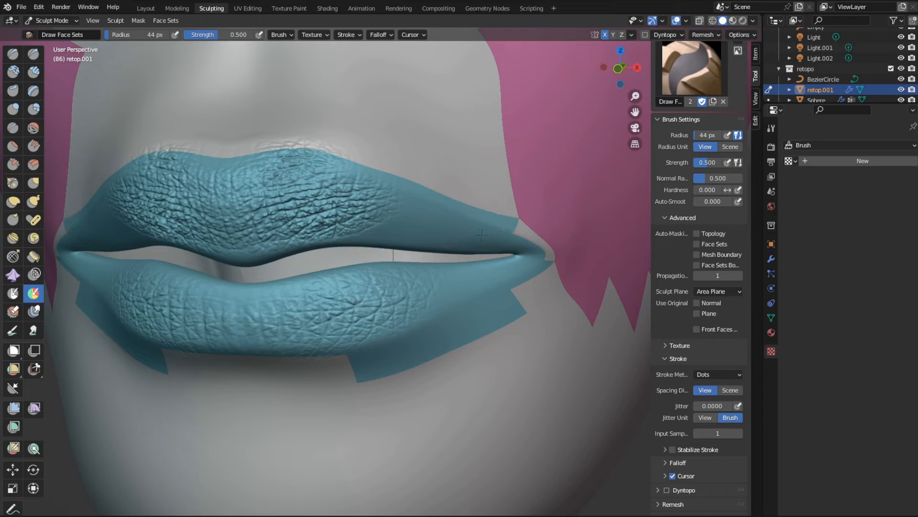
mouse_move(521, 211)
ctrl+mouse_down()
mouse_move(483, 198)
mouse_move(447, 211)
mouse_move(364, 209)
mouse_move(427, 233)
ctrl+mouse_up()
mouse_move(380, 160)
ctrl+mouse_down()
mouse_move(275, 158)
mouse_move(246, 147)
ctrl+mouse_up()
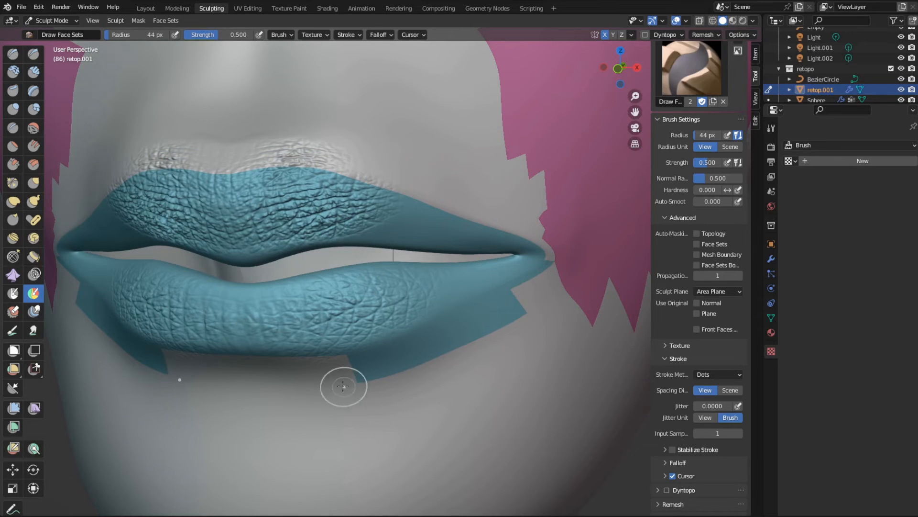
- Trim the excess lip face set below the lower lip so that it follows the lip's outline
mouse_move(343, 383)
ctrl+mouse_down()
mouse_move(498, 311)
mouse_move(507, 326)
ctrl+mouse_up()
scroll(387, 366, down, 3)
mouse_move(387, 365)
middle_down()
mouse_move(340, 352)
mouse_move(410, 359)
mouse_move(391, 356)
middle_up()
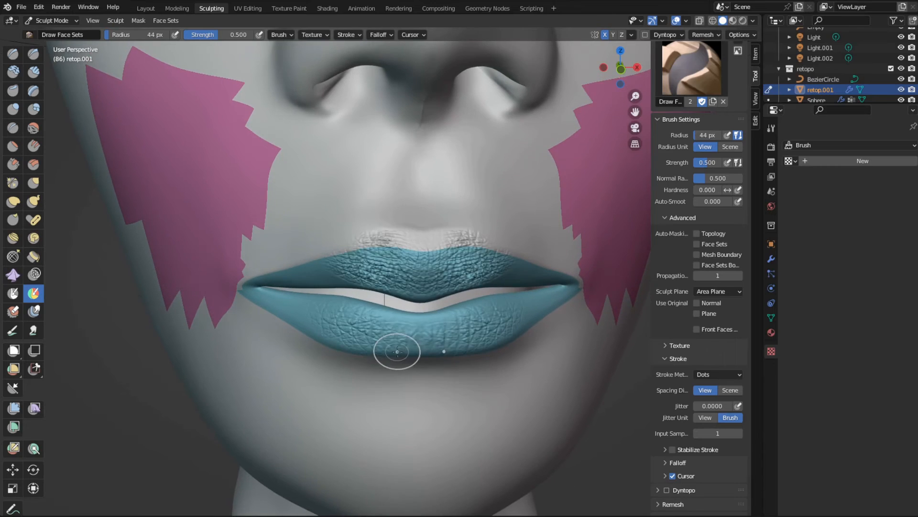
- Switch to the Draw brush and open its texture settings
scroll(229, 273, up, 2)
click(13, 53)
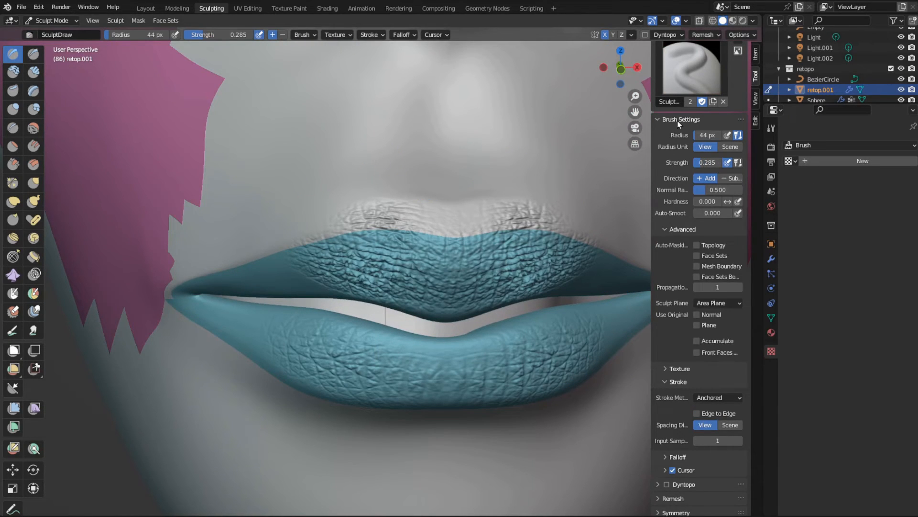
scroll(708, 239, down, 2)
scroll(708, 287, up, 2)
click(337, 35)
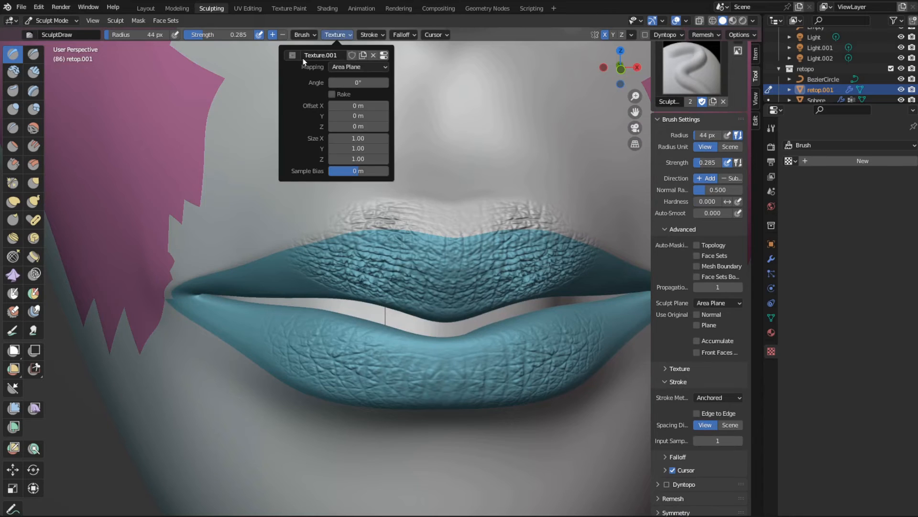
- Try stamping the Top Lips Details Male texture on the outer part of the upper lip, and undo the stamp
middle_drag(476, 270, 463, 273)
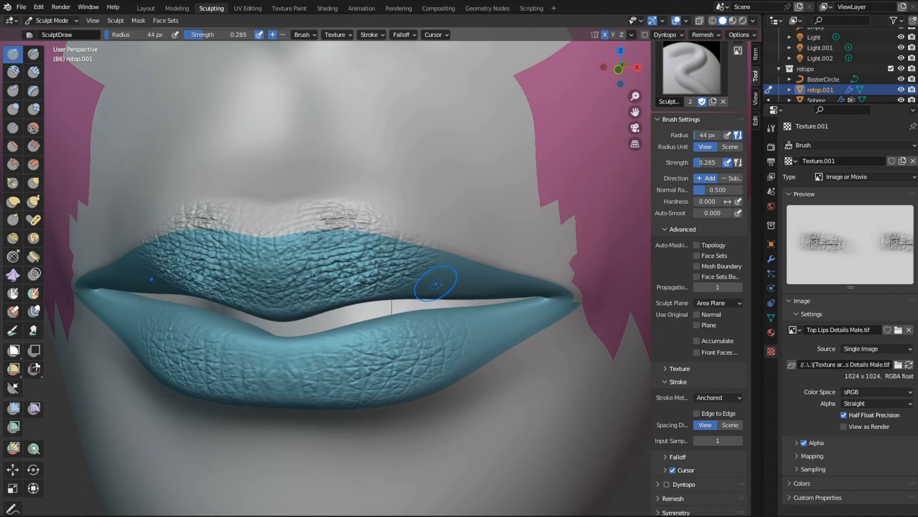
mouse_move(435, 283)
mouse_down()
mouse_move(406, 386)
mouse_move(440, 360)
mouse_up()
key(ctrl+z)
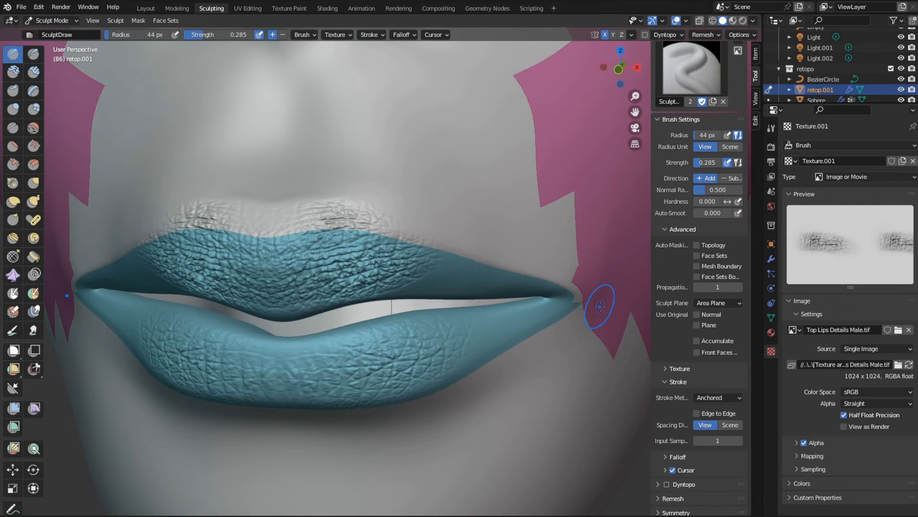
- Enable Face Sets auto-masking for the Draw brush and stamp the Top Lips Details Male texture onto the upper lip's outer parts
click(698, 255)
drag(466, 299, 463, 387)
scroll(361, 284, down, 2)
middle_drag(354, 272, 370, 290)
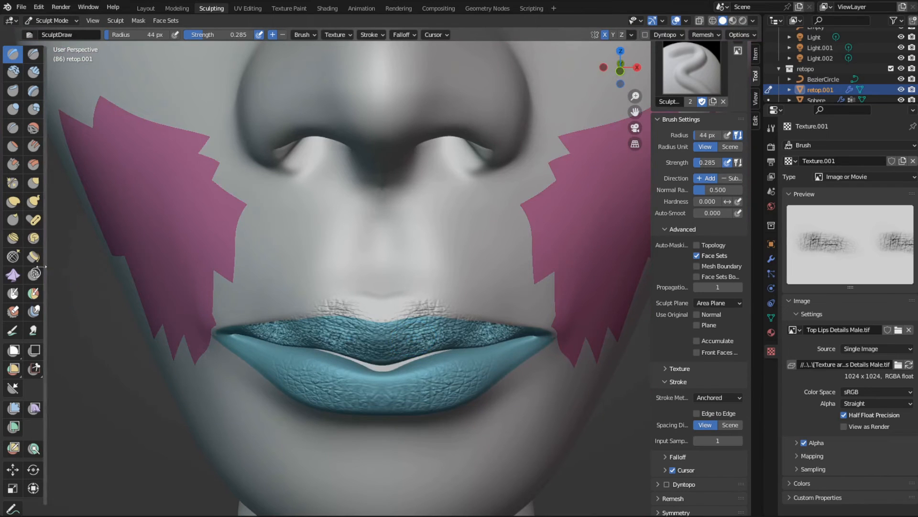
- Choose the Flatten/Contrast brush and enable Face Sets auto-masking for it
click(13, 146)
click(702, 288)
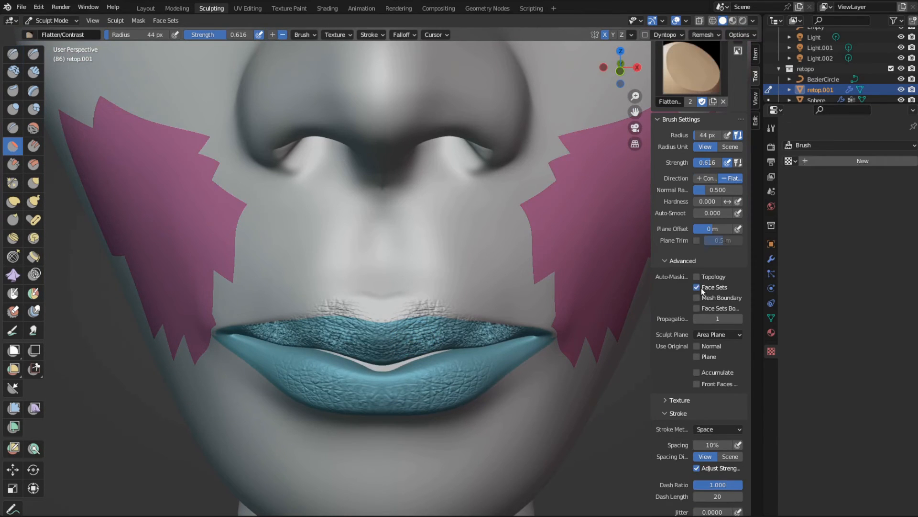
- Flatten the stamped grain that spills onto the skin above the upper lip, and switch to the Draw Sharp brush
drag(420, 302, 439, 310)
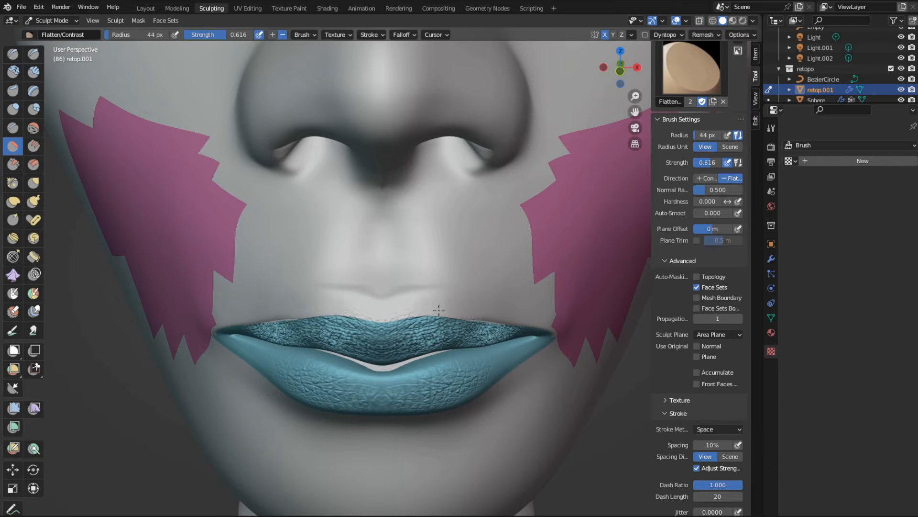
mouse_move(491, 351)
middle_down()
mouse_move(471, 347)
mouse_move(492, 342)
middle_up()
key(x)
middle_drag(556, 360, 407, 352)
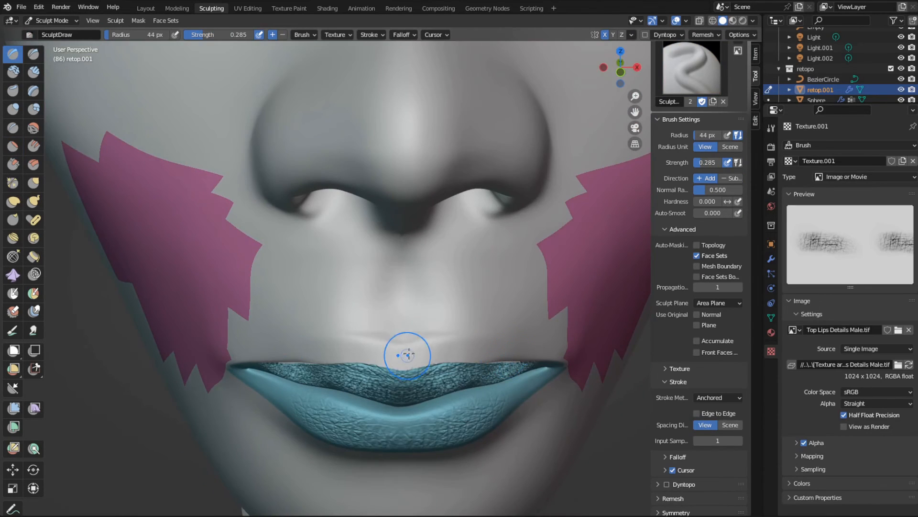
click(33, 54)
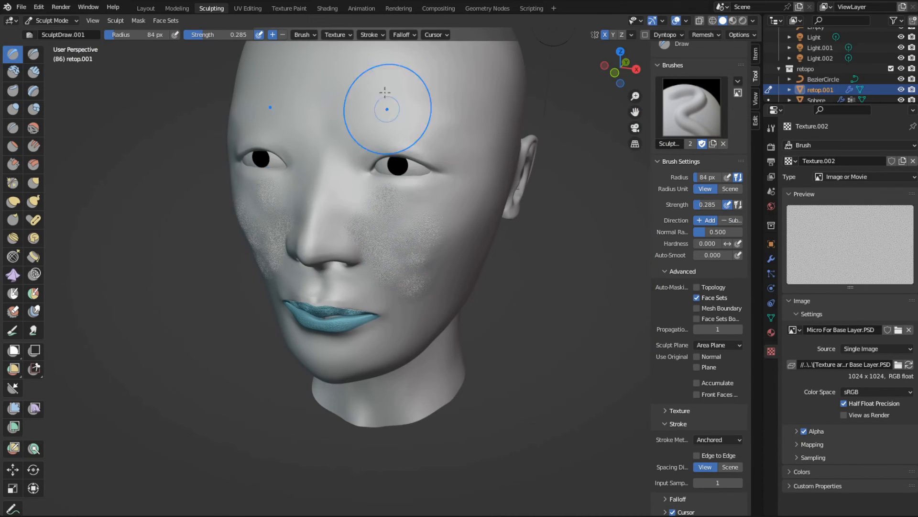
- Set the stroke method of the SculptDraw.001 brush to Space
click(369, 34)
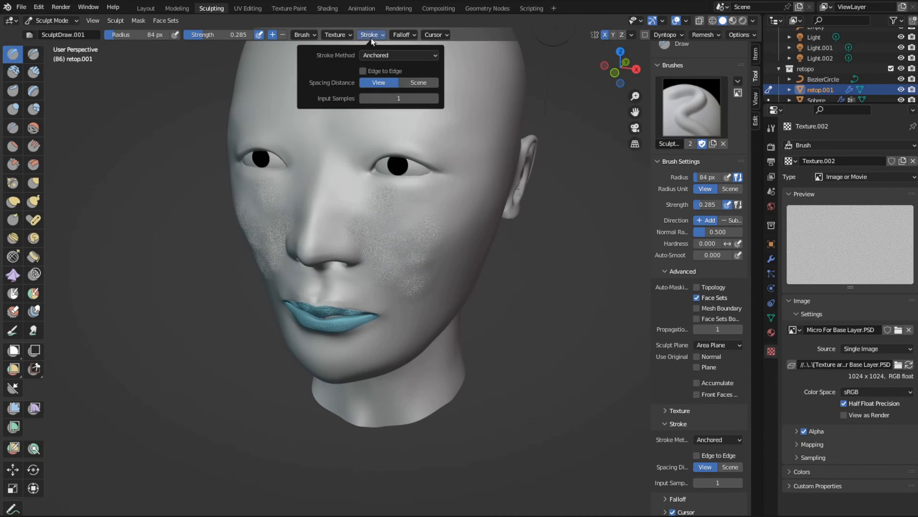
click(399, 55)
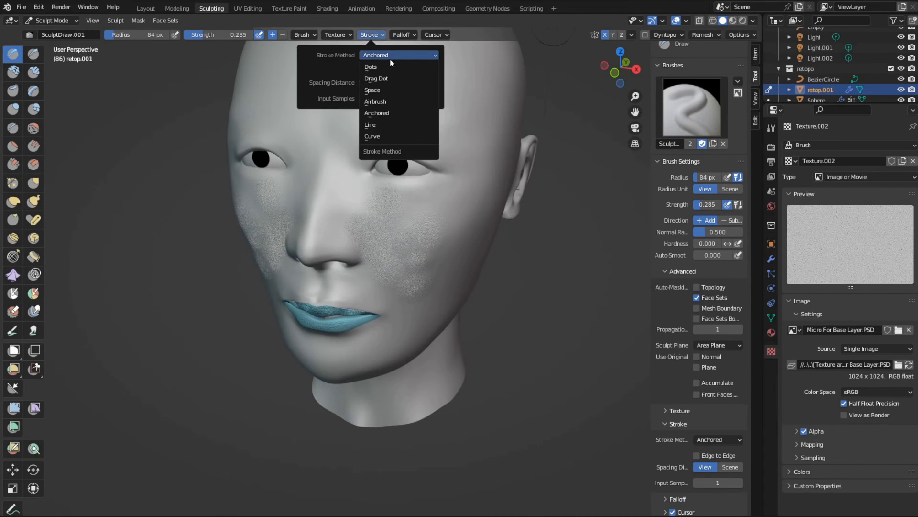
click(391, 90)
scroll(715, 411, down, 8)
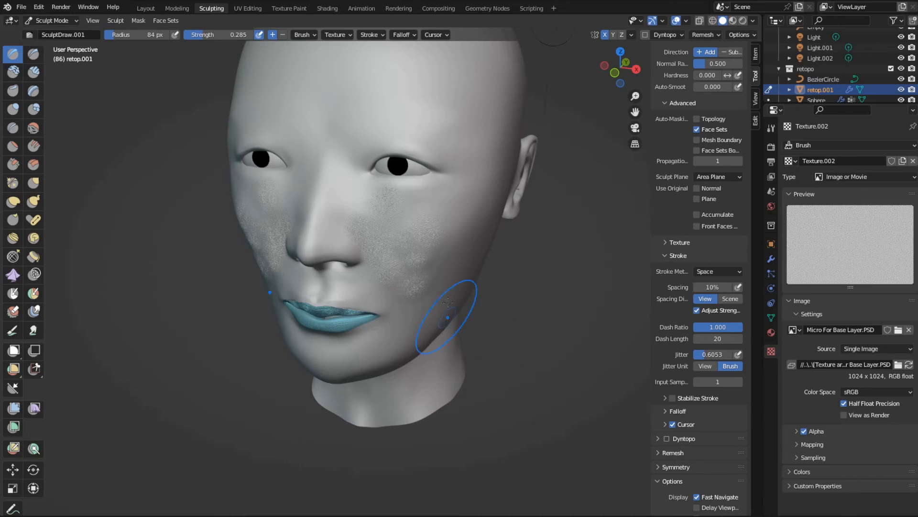
- Try painting the Micro For Base Layer texture over the cheeks, chin, neck and forehead at strength 0.285
middle_drag(448, 302, 439, 301)
mouse_move(415, 228)
mouse_down()
mouse_move(385, 246)
mouse_move(387, 128)
mouse_up()
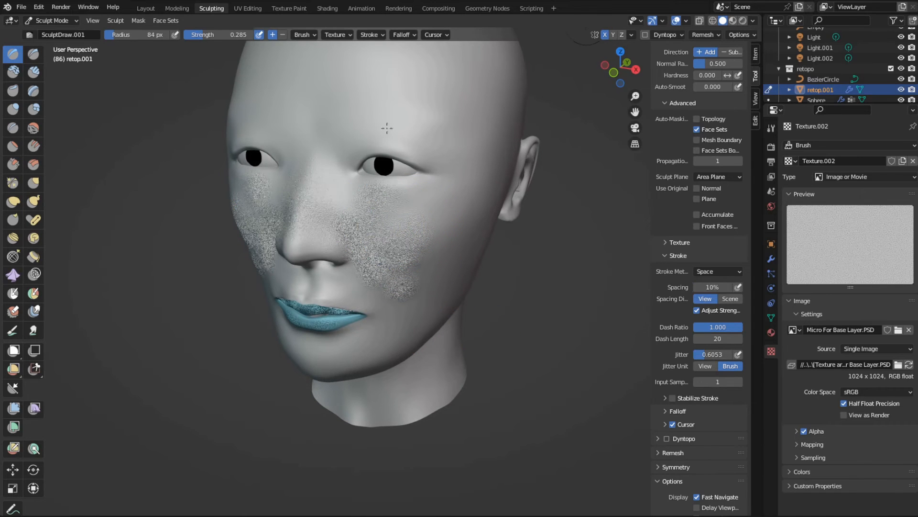
key(ctrl+z)
middle_drag(455, 195, 387, 242)
drag(381, 148, 399, 245)
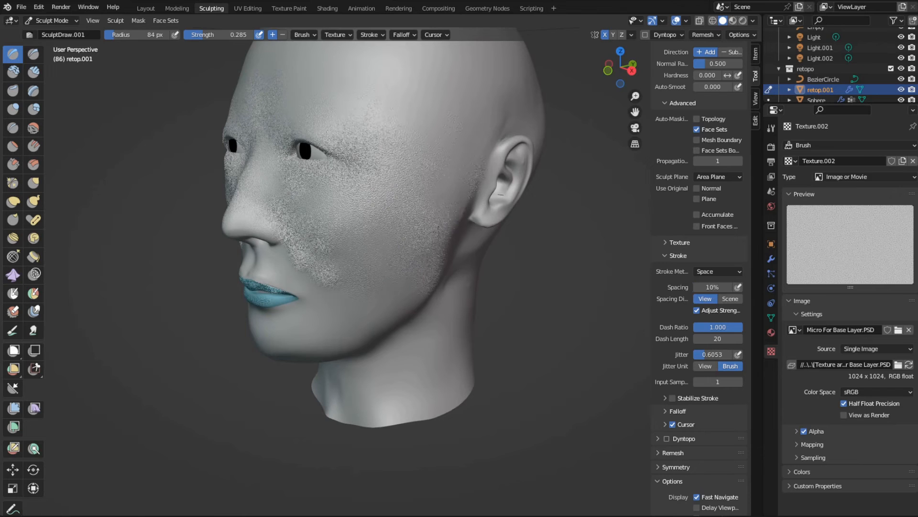
middle_drag(369, 251, 439, 235)
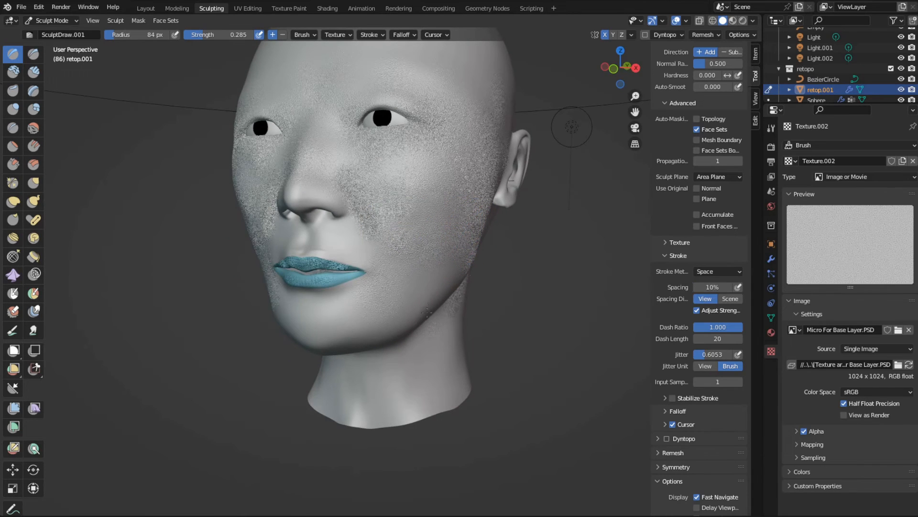
middle_drag(400, 297, 441, 277)
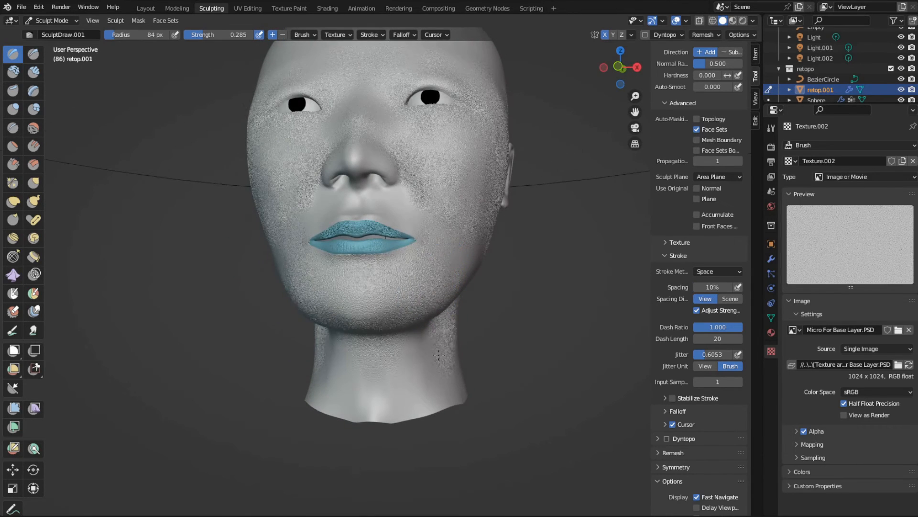
mouse_move(439, 354)
middle_down()
mouse_move(455, 267)
mouse_move(391, 245)
middle_up()
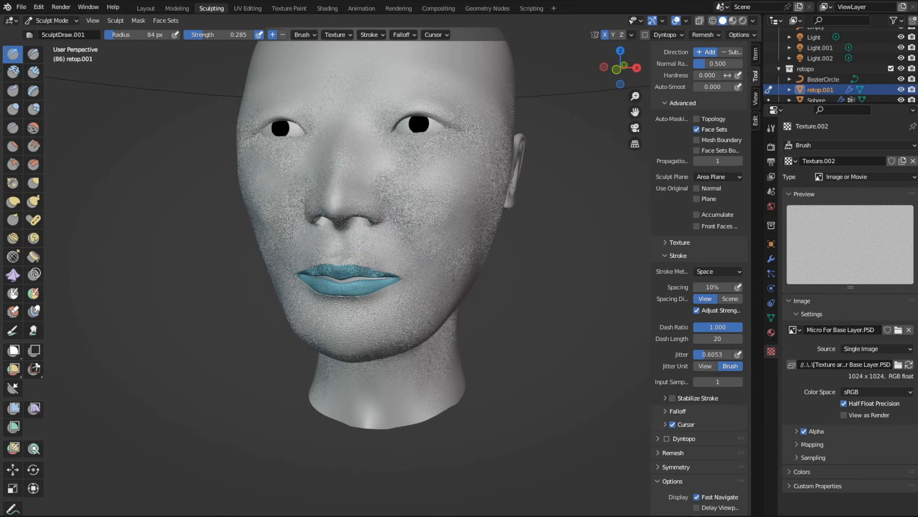
middle_drag(341, 222, 342, 205)
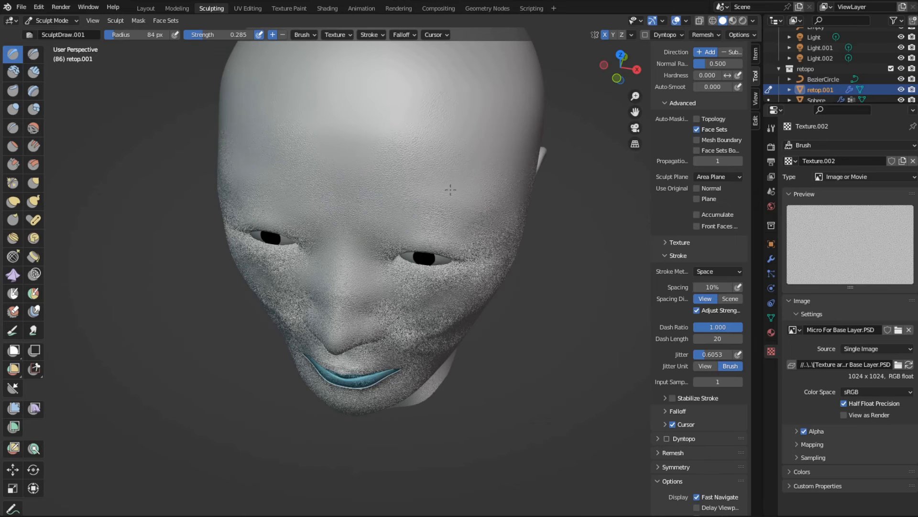
middle_drag(504, 156, 415, 105)
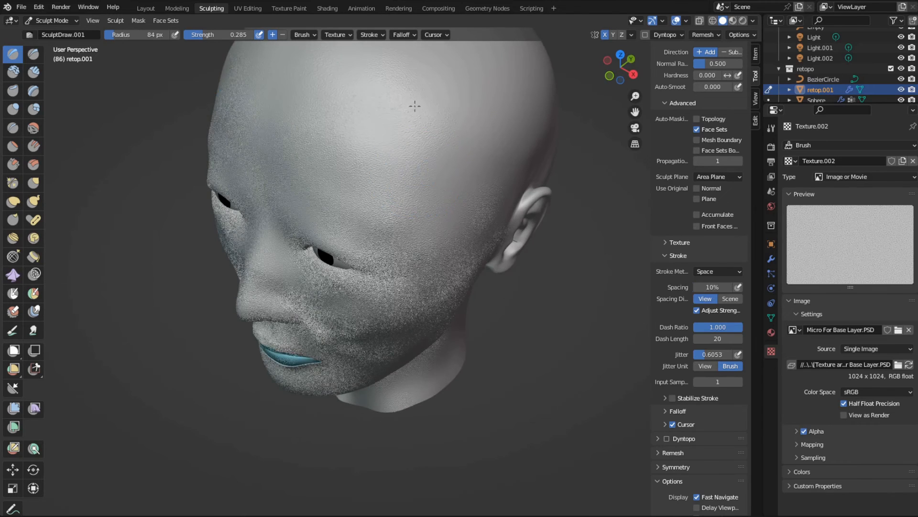
- Examine the painted skin grain on the whole head and up close around the nose and mouth
scroll(451, 237, down, 4)
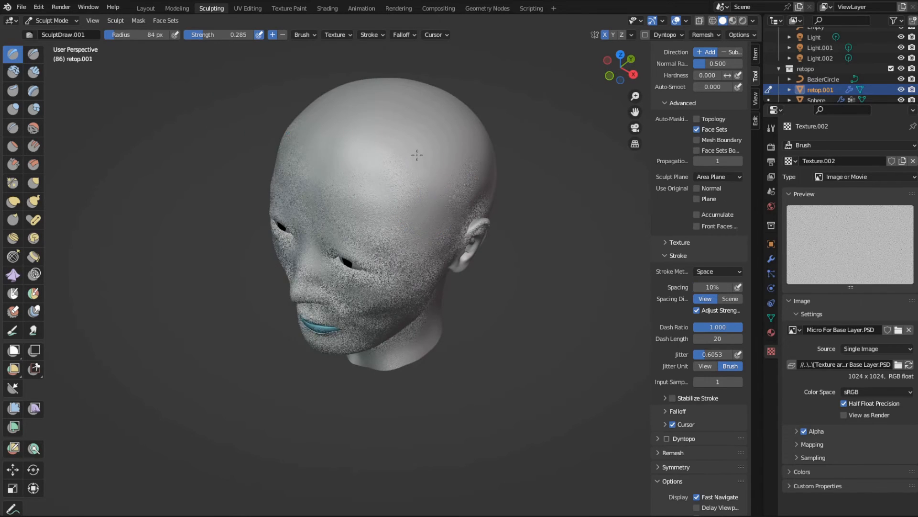
middle_drag(380, 265, 404, 240)
scroll(425, 217, up, 6)
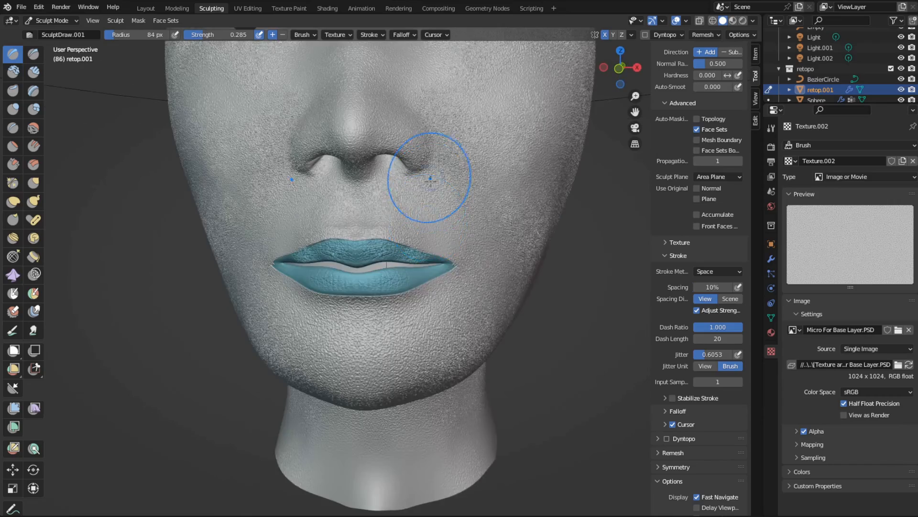
scroll(431, 179, down, 3)
scroll(421, 209, up, 8)
scroll(423, 149, down, 3)
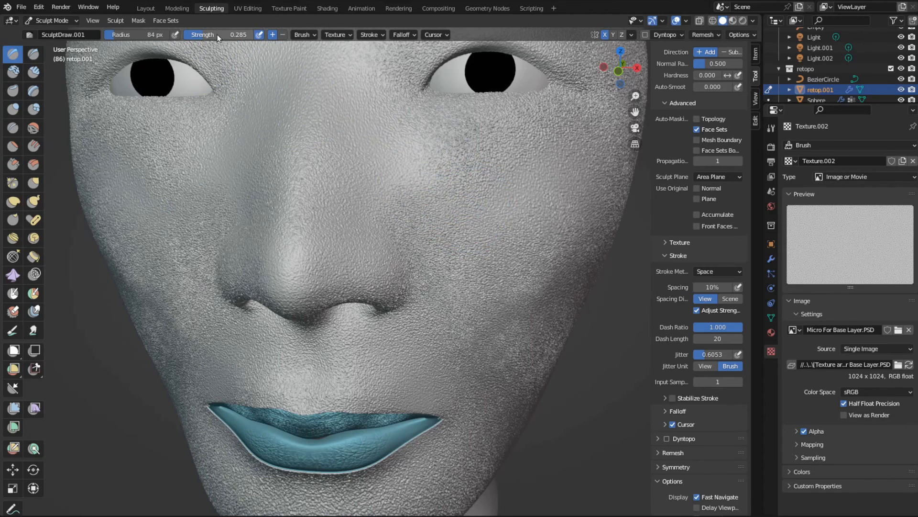
scroll(379, 205, down, 5)
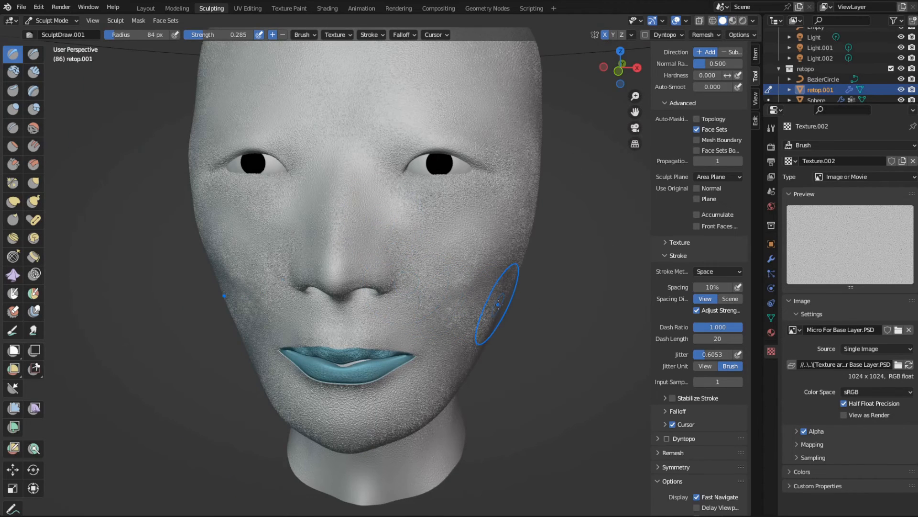
- Undo the skin texture strokes and lower the brush strength to 0.137
key(ctrl+z)
key(ctrl+z)
key(ctrl+z)
key(ctrl+z)
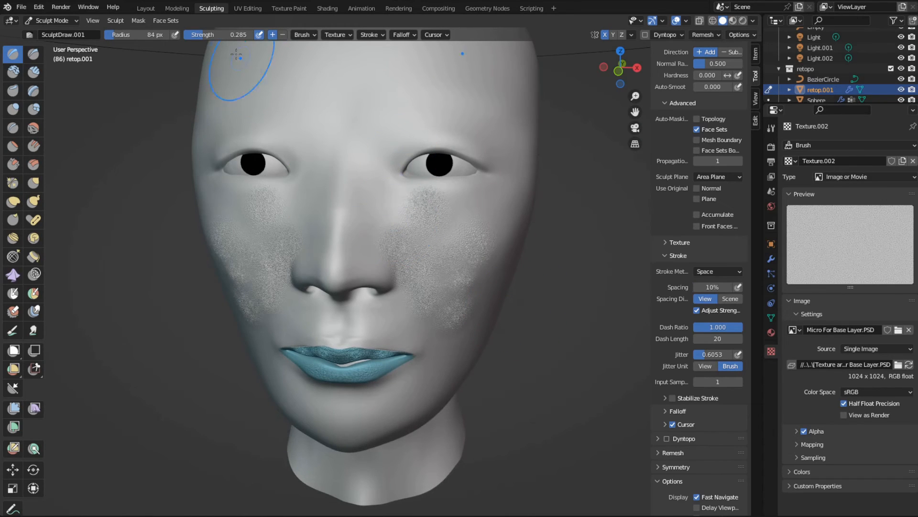
drag(203, 34, 191, 34)
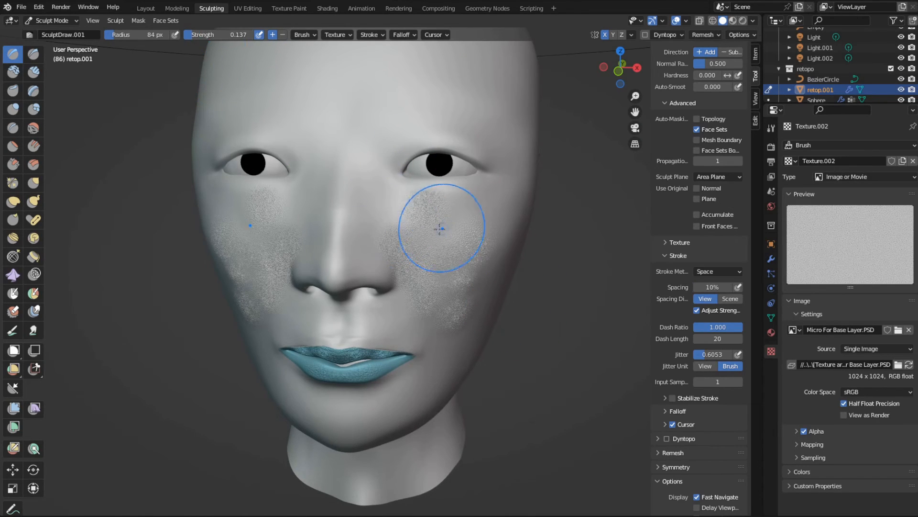
- Enlarge the brush radius to 103 px over the textured cheek
middle_drag(412, 246, 365, 244)
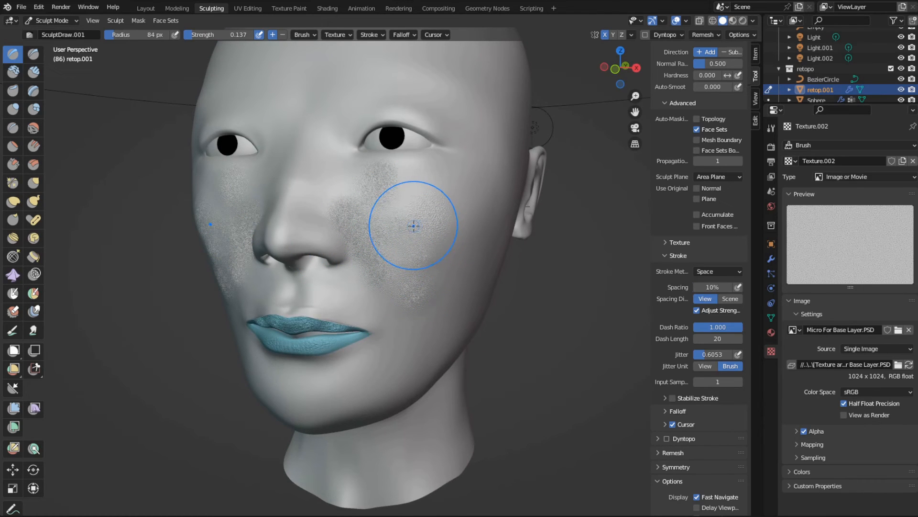
middle_drag(379, 238, 375, 242)
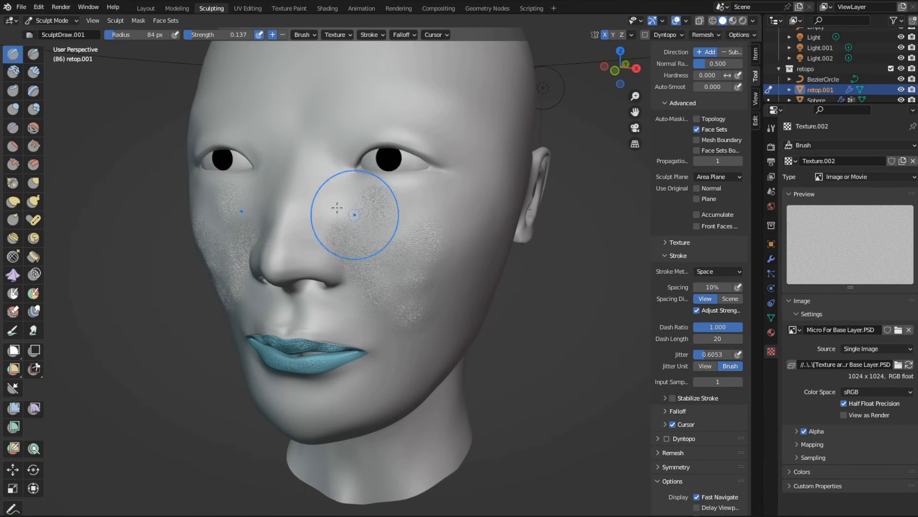
middle_drag(395, 231, 402, 245)
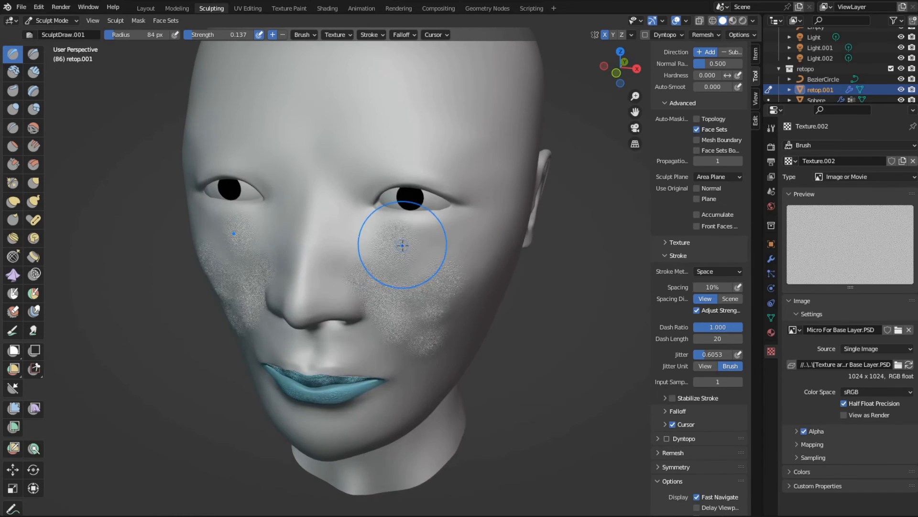
scroll(399, 248, down, 1)
scroll(393, 251, up, 2)
scroll(394, 251, down, 1)
key(f)
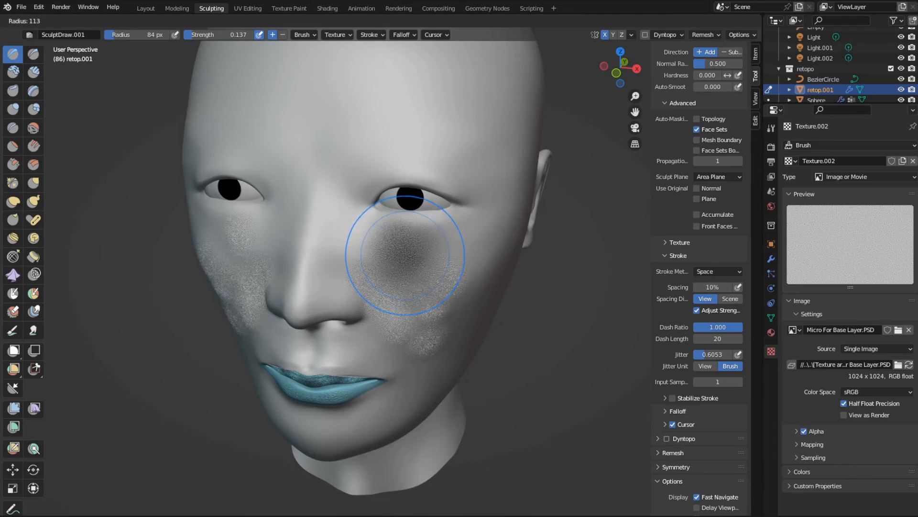
click(414, 257)
middle_drag(415, 257, 409, 252)
- Set the brush's Radius Unit to Scene and check the brush size against the head at different zoom levels
click(306, 36)
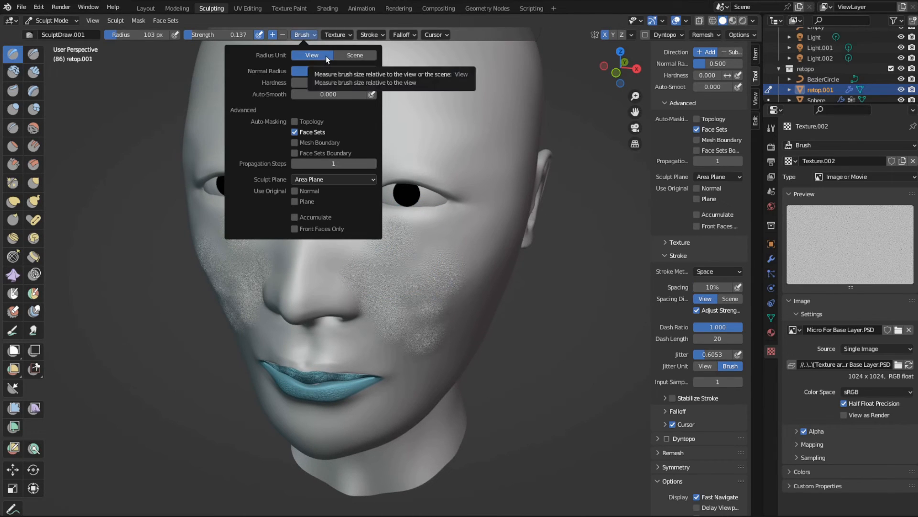
click(355, 55)
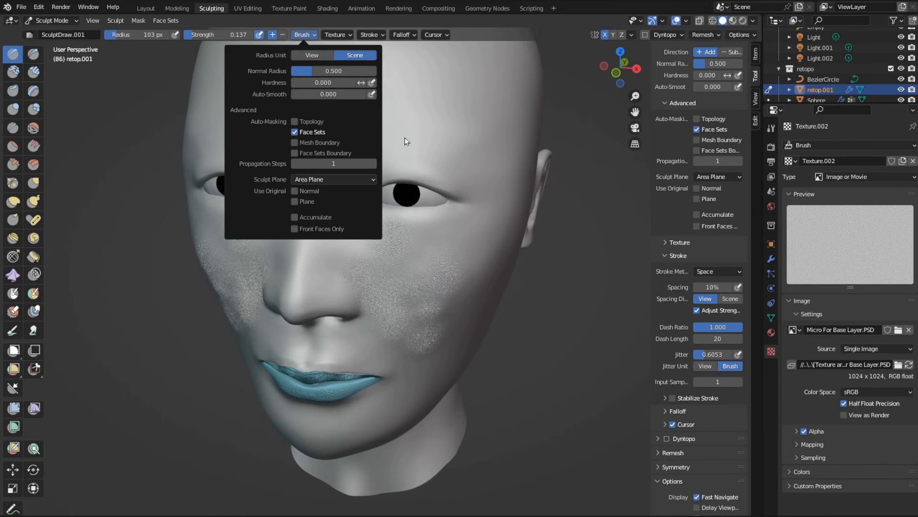
scroll(442, 181, down, 3)
key(Home)
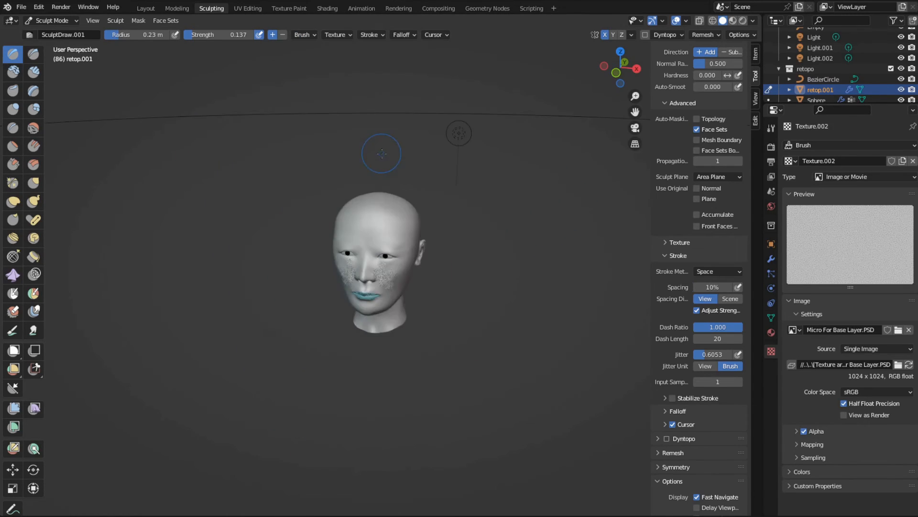
key(KP_Decimal)
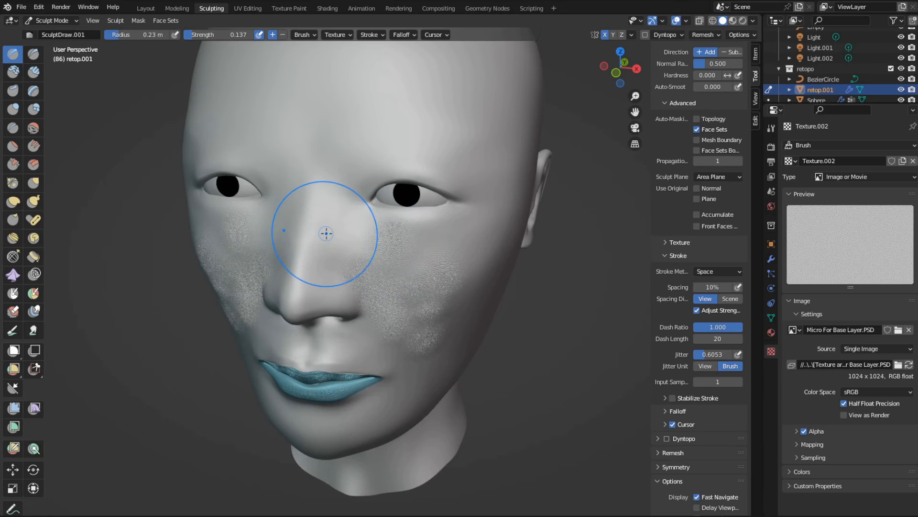
click(302, 34)
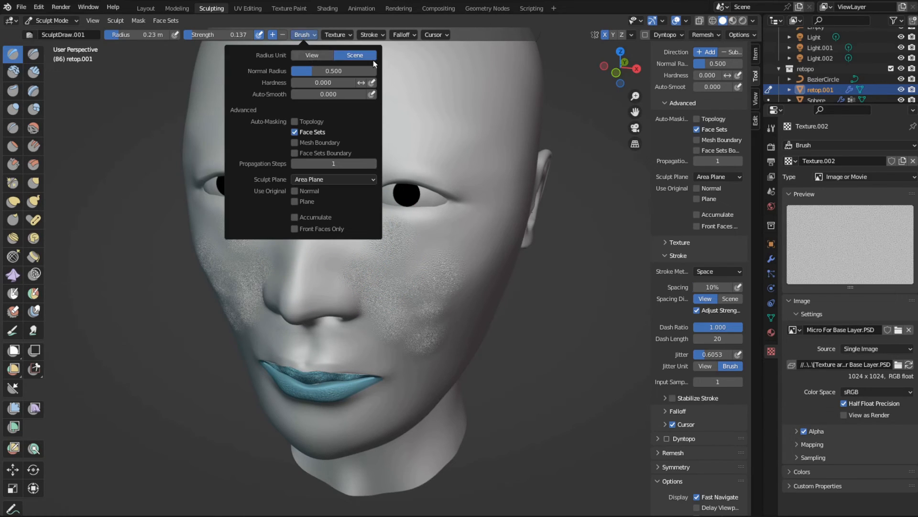
scroll(411, 210, down, 3)
- Resize the scene-based brush on the face to a radius of 0.31 m
key(f)
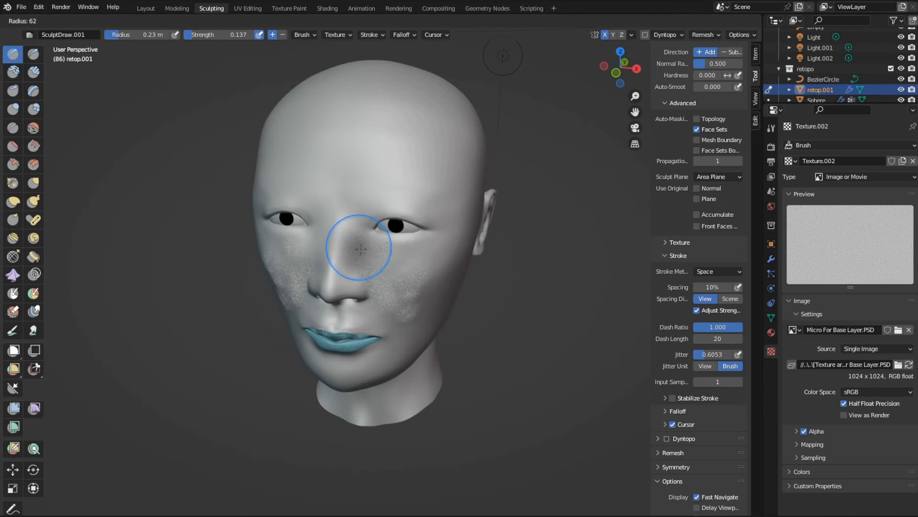
click(366, 257)
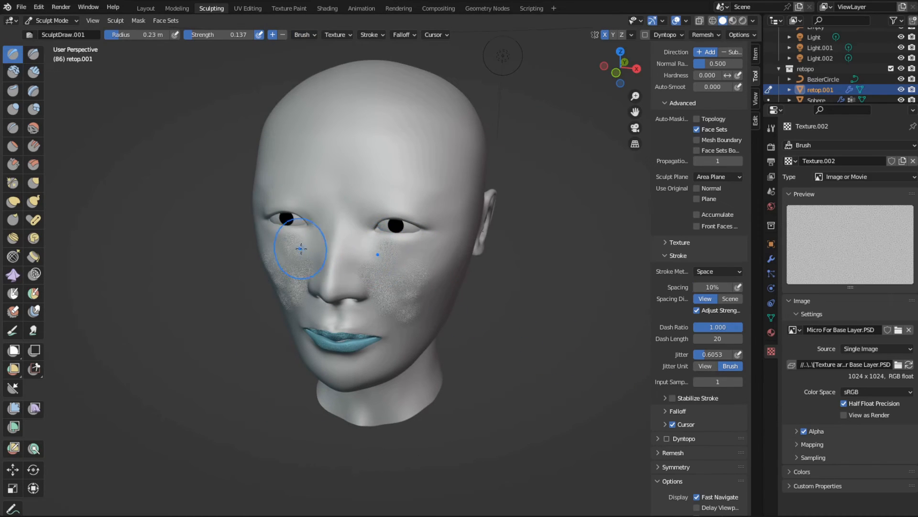
drag(378, 253, 397, 297)
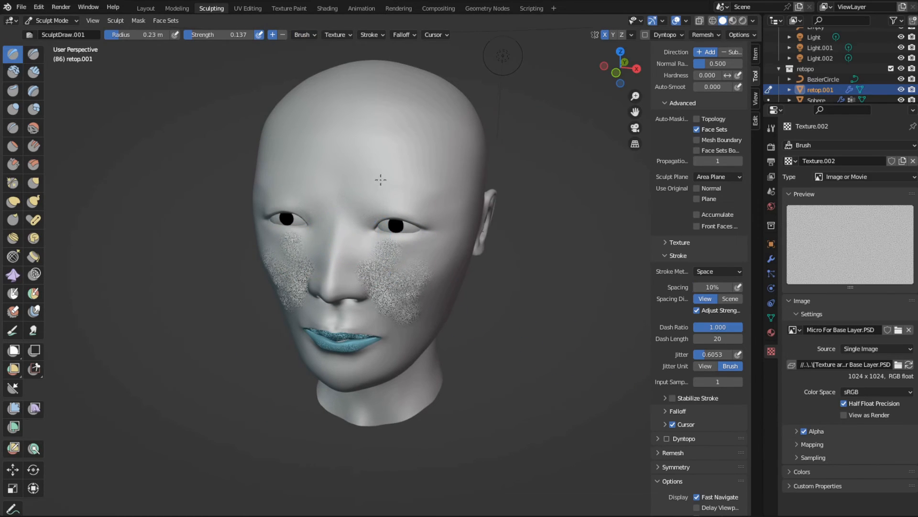
middle_drag(422, 188, 396, 205)
scroll(400, 213, up, 4)
key(f)
click(428, 181)
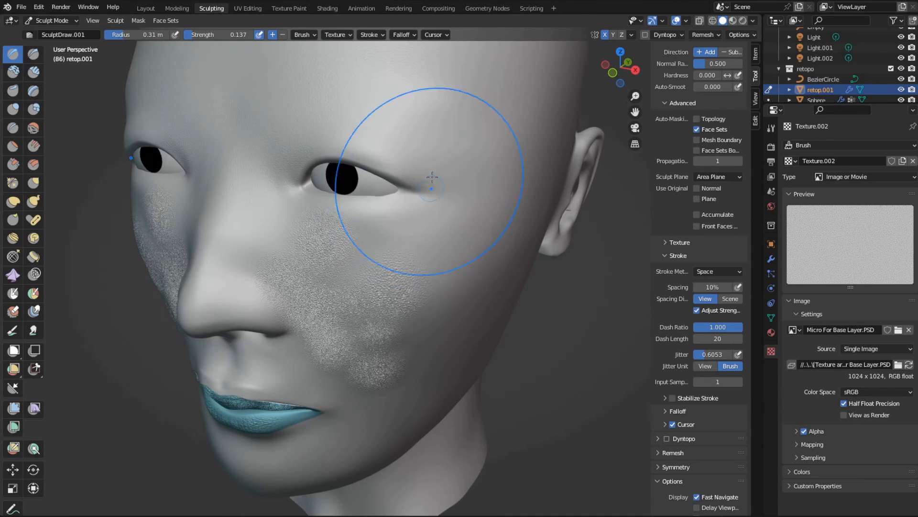
- Brush the micro skin texture over the forehead, scalp, side of the head and cheeks of the face
drag(408, 67, 408, 250)
middle_drag(252, 230, 335, 272)
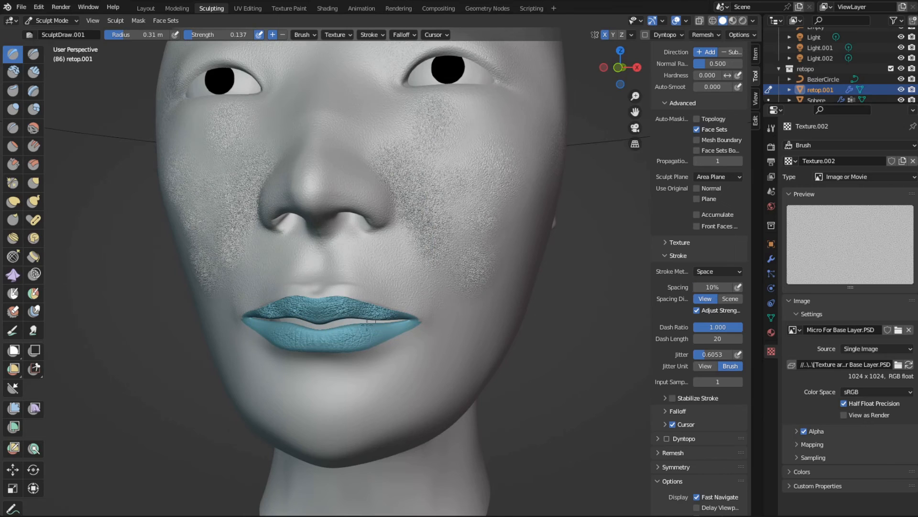
scroll(370, 352, down, 4)
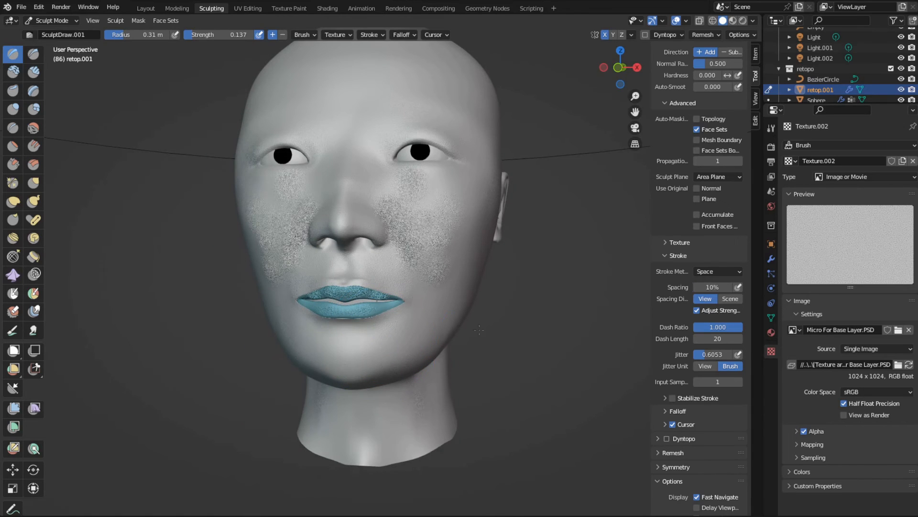
middle_drag(479, 329, 379, 328)
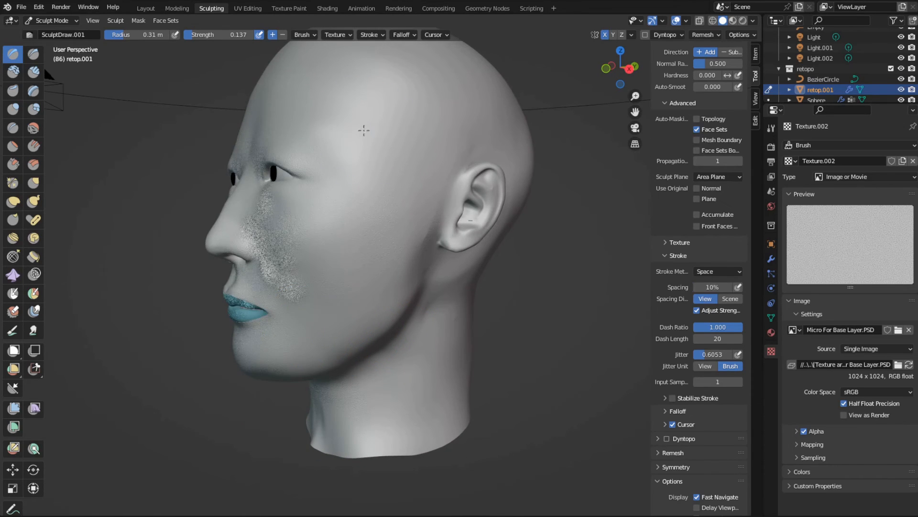
middle_drag(364, 130, 390, 267)
middle_drag(324, 174, 460, 225)
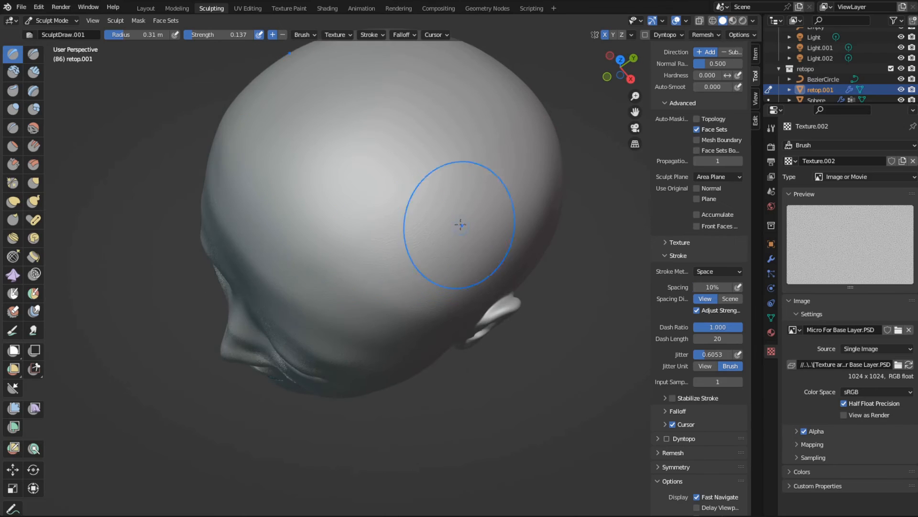
middle_drag(349, 319, 454, 201)
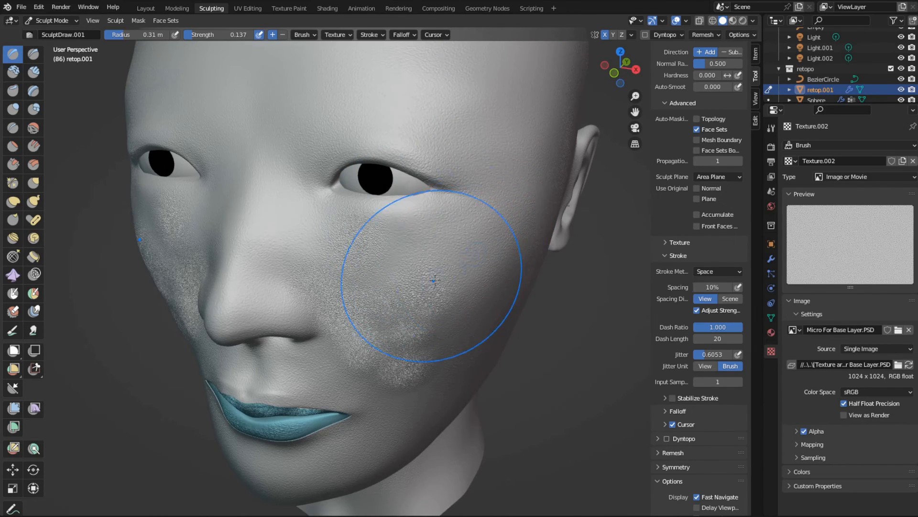
- Reduce the brush radius to 0.21 m and brush the skin texture over the cheek beside the nose
middle_drag(420, 267, 482, 230)
scroll(461, 235, up, 3)
middle_drag(543, 239, 442, 229)
key(f)
click(370, 242)
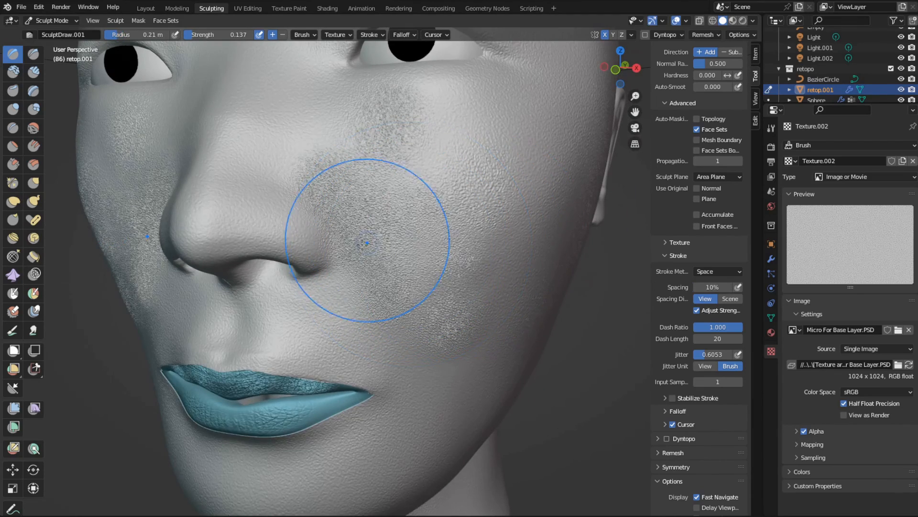
drag(380, 218, 364, 181)
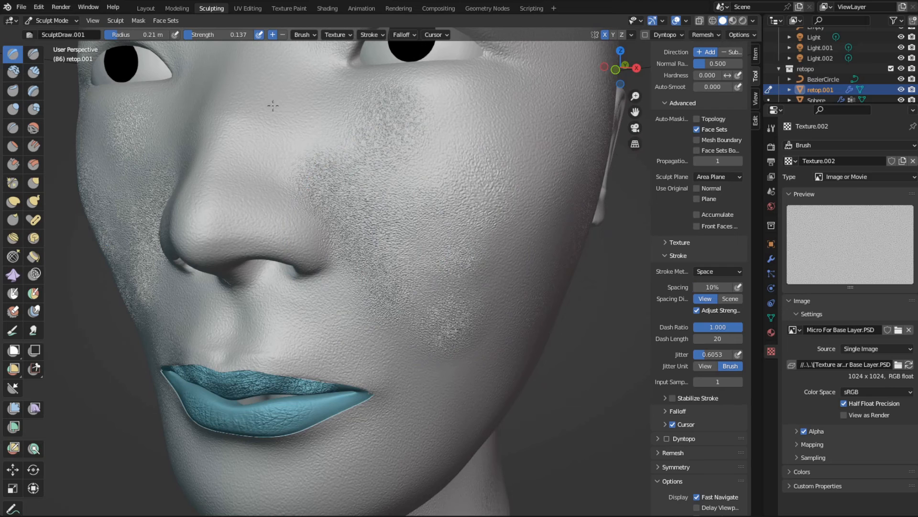
- Switch to the Smooth brush and set its deformation to Laplacian
click(13, 90)
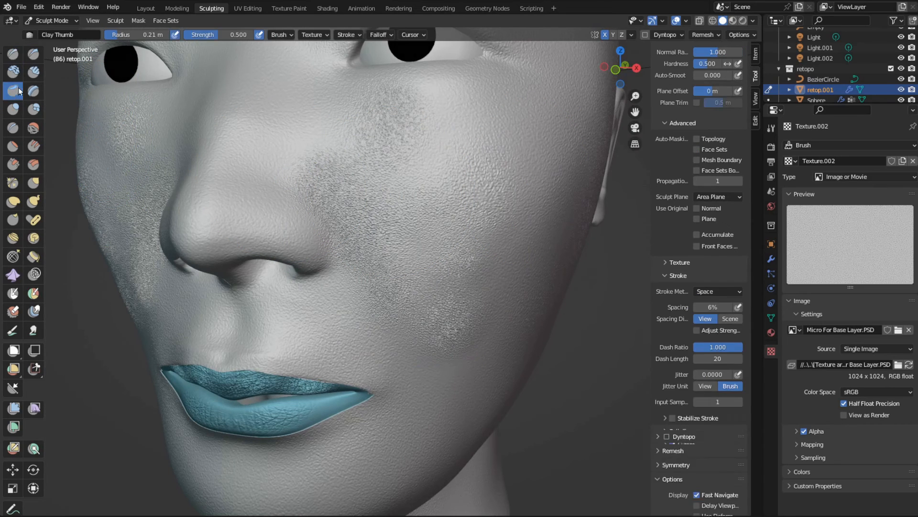
click(13, 72)
mouse_move(359, 179)
mouse_down()
mouse_move(325, 168)
mouse_move(360, 173)
mouse_move(359, 133)
mouse_move(401, 135)
mouse_up()
click(33, 128)
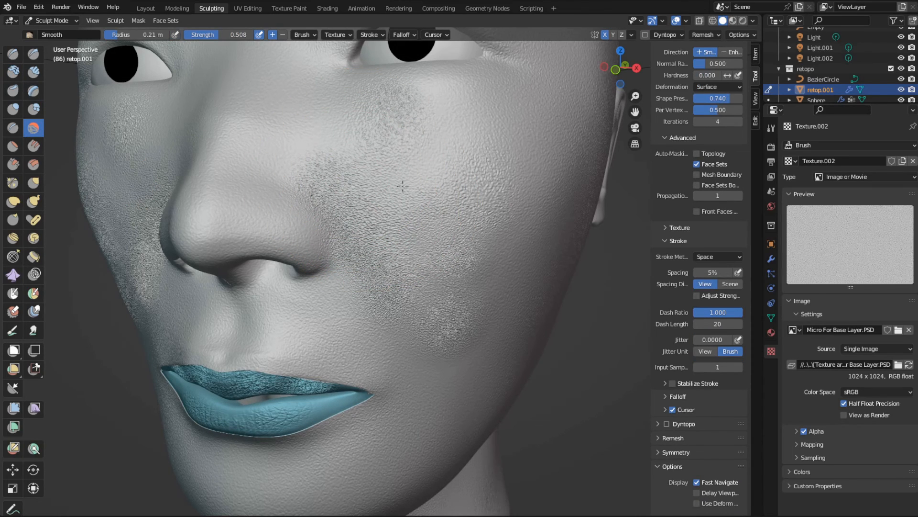
click(717, 86)
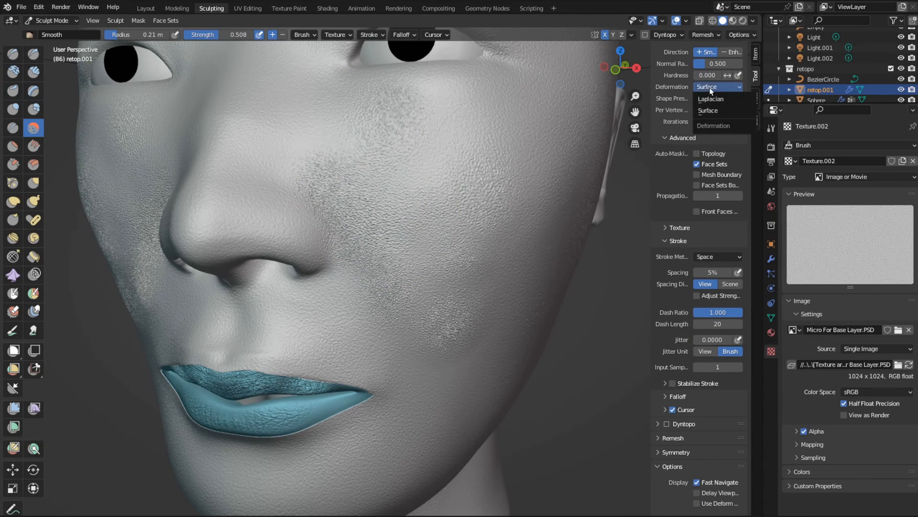
click(713, 93)
- Smooth out the overly rough texture patches on the cheek beside the nose and below the eye
drag(345, 198, 380, 287)
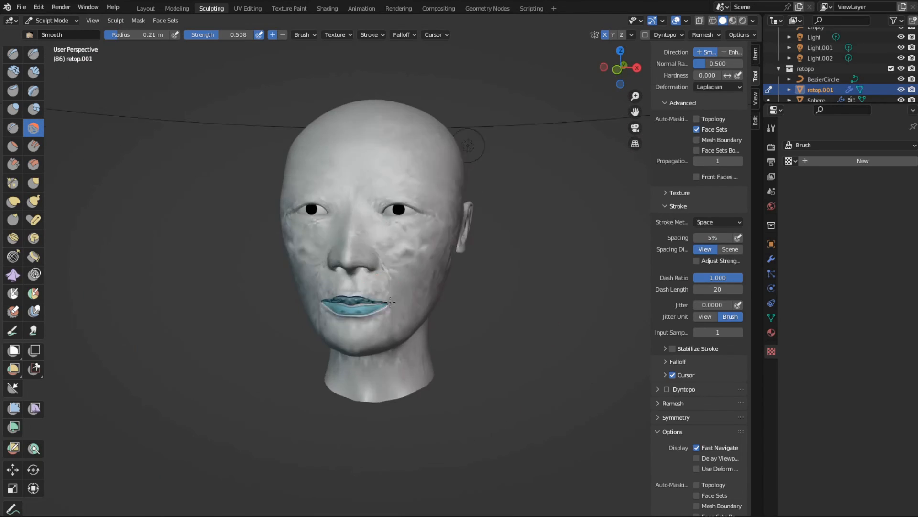
middle_drag(478, 287, 438, 315)
scroll(520, 327, up, 5)
scroll(457, 323, down, 3)
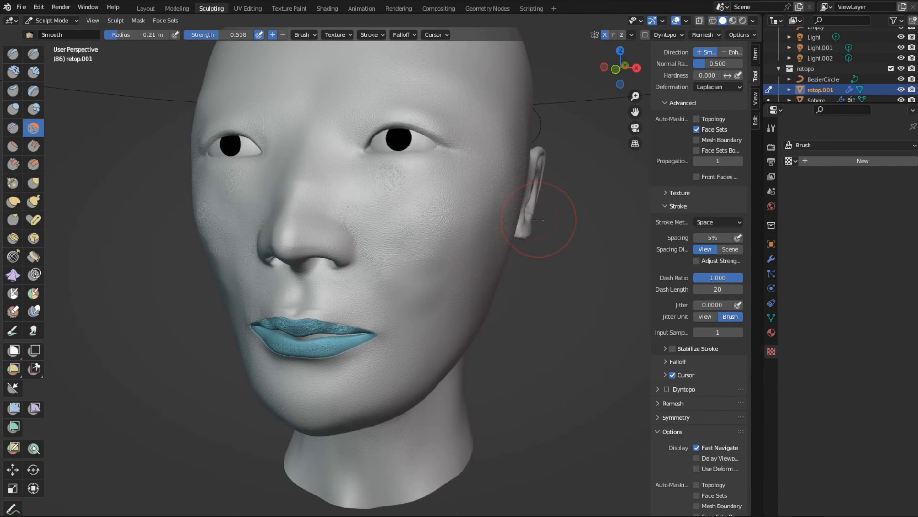
- Bake the head's Normals into the Normal face image with Bake from Multires enabled and Clear Image disabled
click(769, 150)
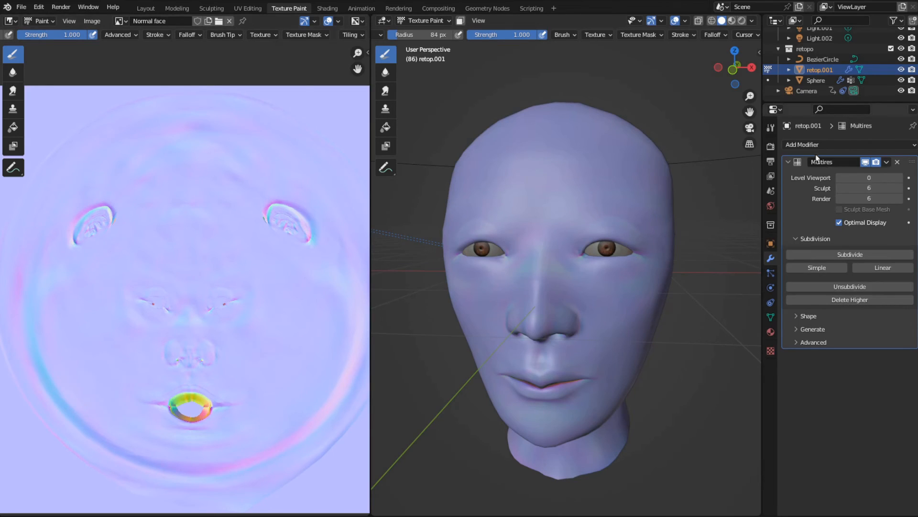
click(770, 150)
scroll(830, 349, down, 10)
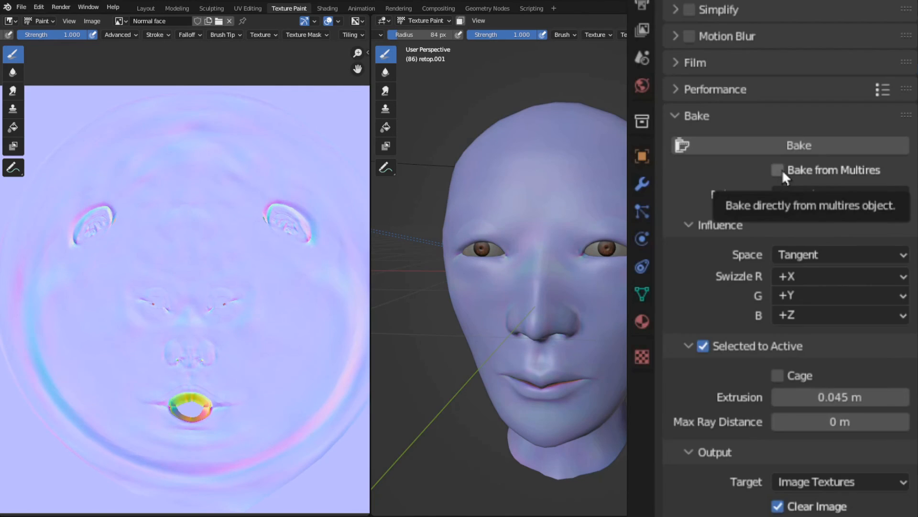
click(777, 170)
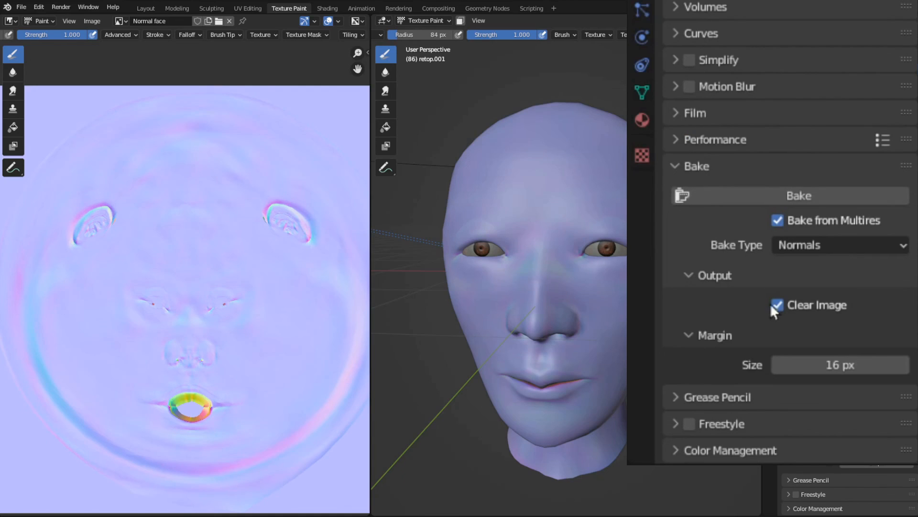
click(777, 304)
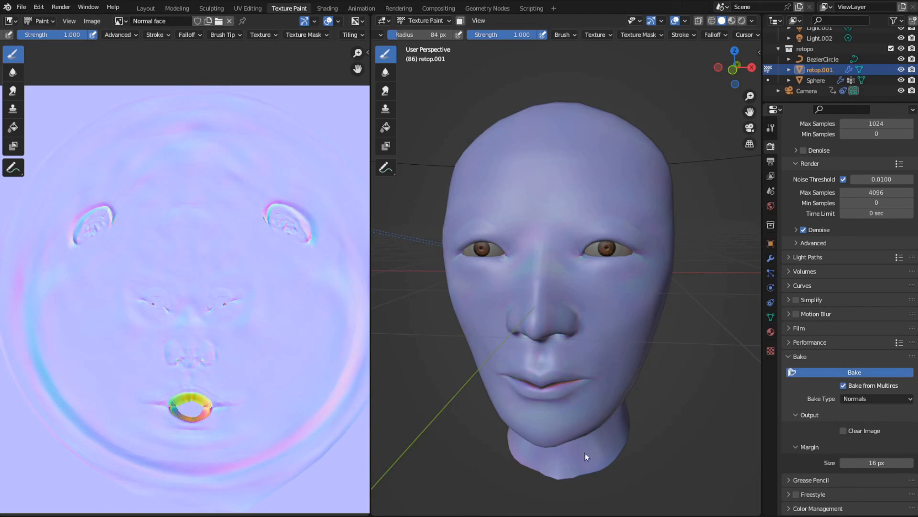
- Inspect the baked nose and lip detail in the normal map and save the Normal face image
scroll(198, 369, up, 5)
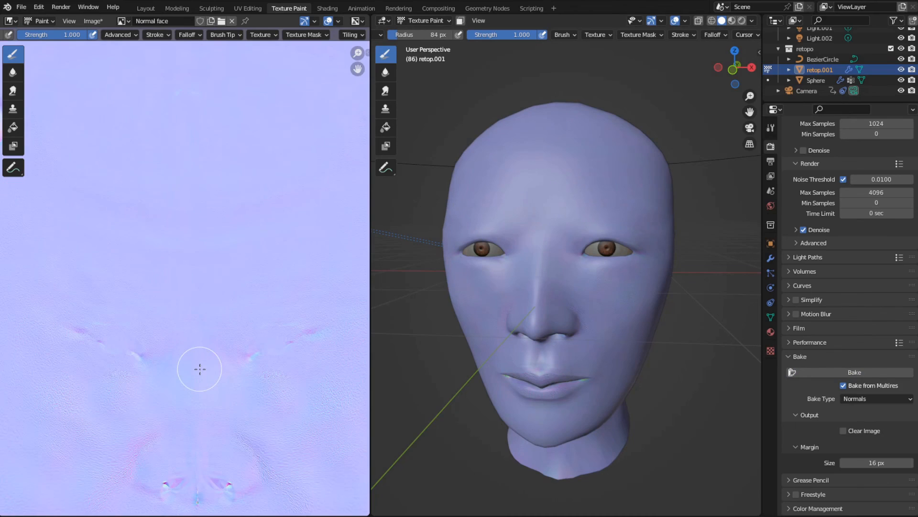
middle_drag(204, 352, 236, 174)
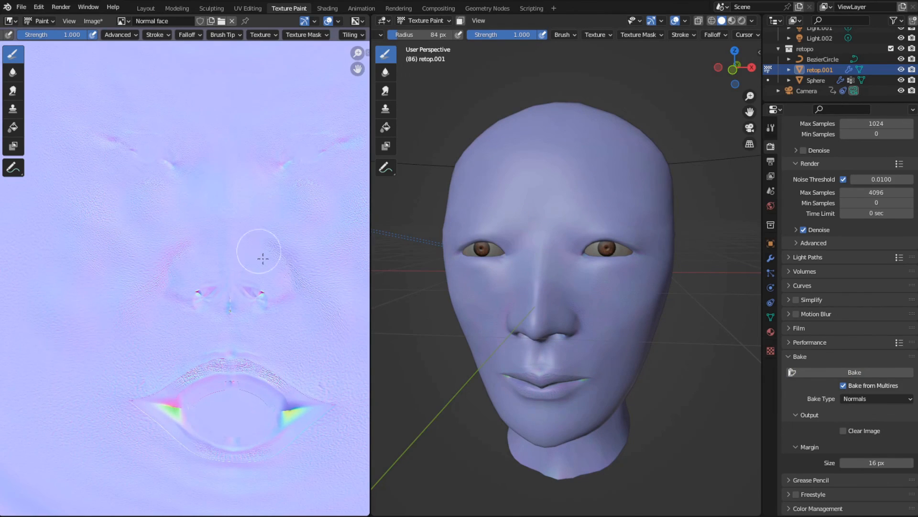
middle_drag(417, 332, 480, 313)
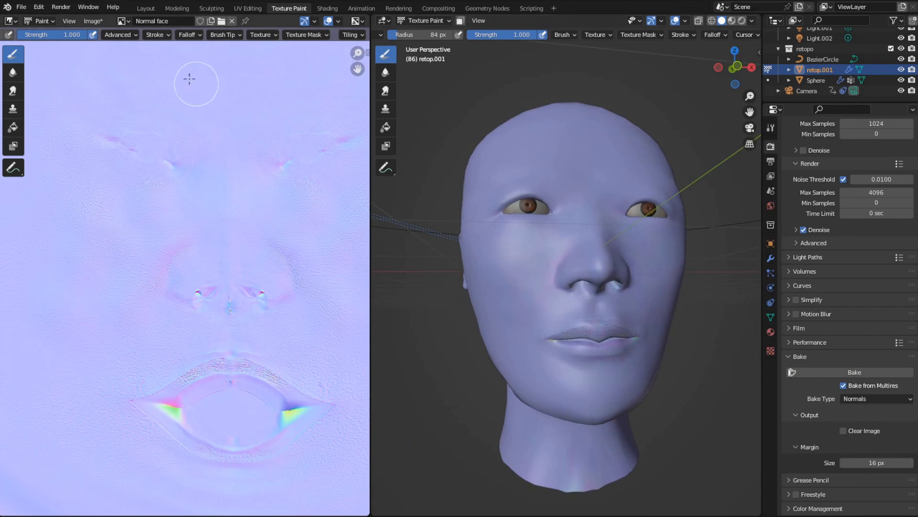
click(94, 21)
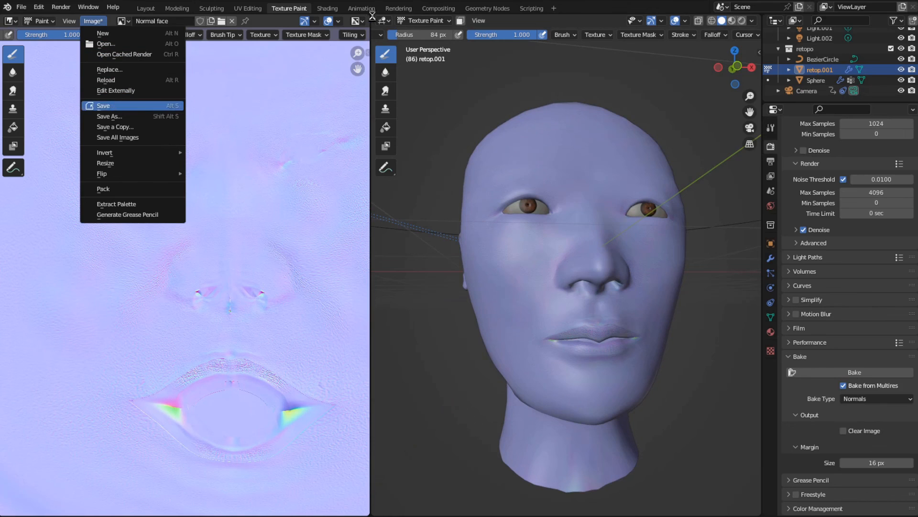
key(Return)
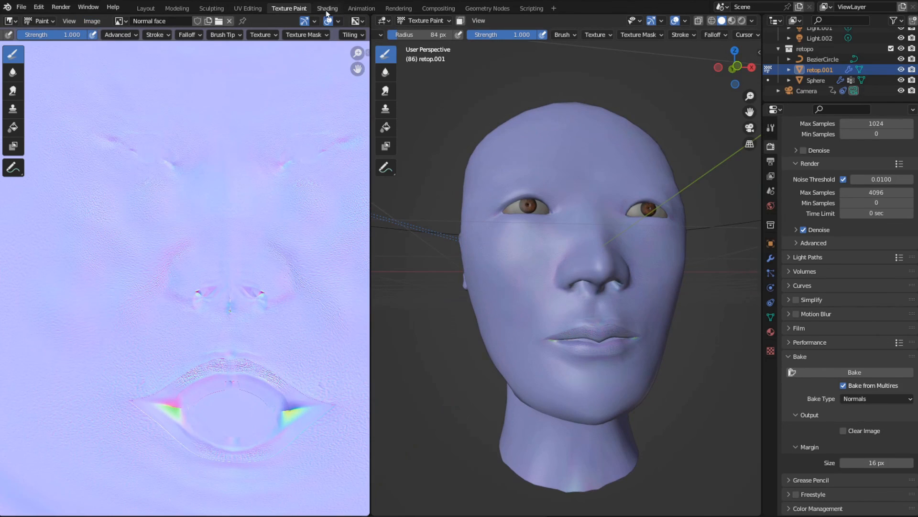
- Open the Shading workspace and examine the normal-mapped skin and lip detail up close on the rendered head
click(327, 8)
middle_drag(562, 458, 541, 464)
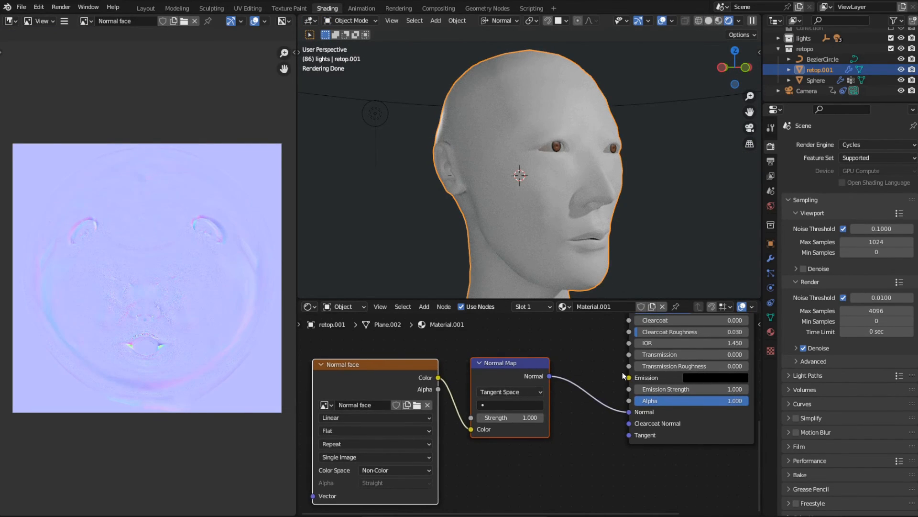
middle_drag(565, 249, 510, 208)
scroll(526, 206, up, 5)
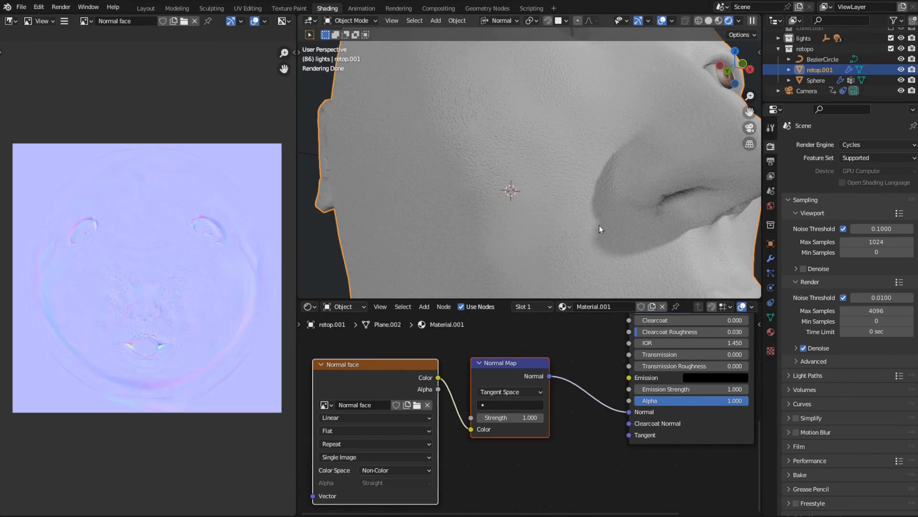
mouse_move(599, 225)
middle_down()
mouse_move(579, 207)
mouse_move(603, 221)
middle_up()
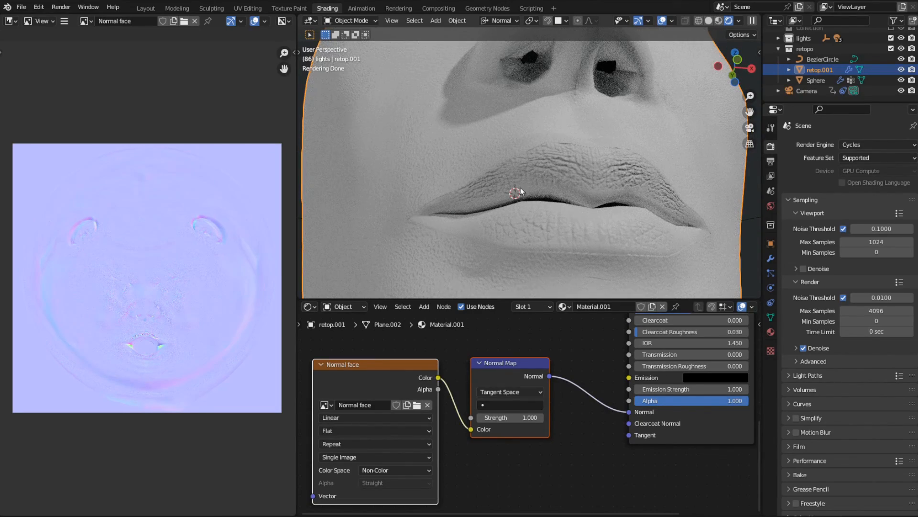
scroll(520, 191, down, 4)
middle_drag(520, 191, 480, 192)
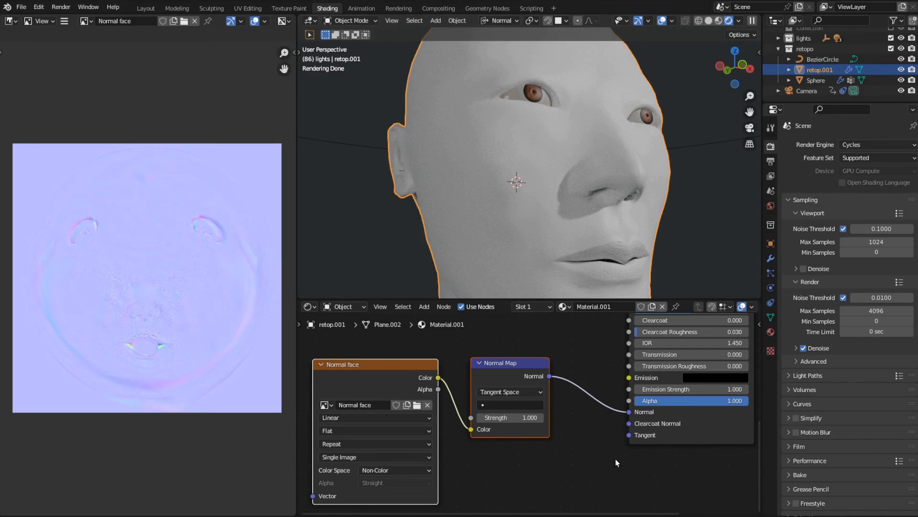
- Examine the coloured skin material on the rendered head from a closer front-side view in the Modeling workspace
middle_drag(616, 463, 550, 497)
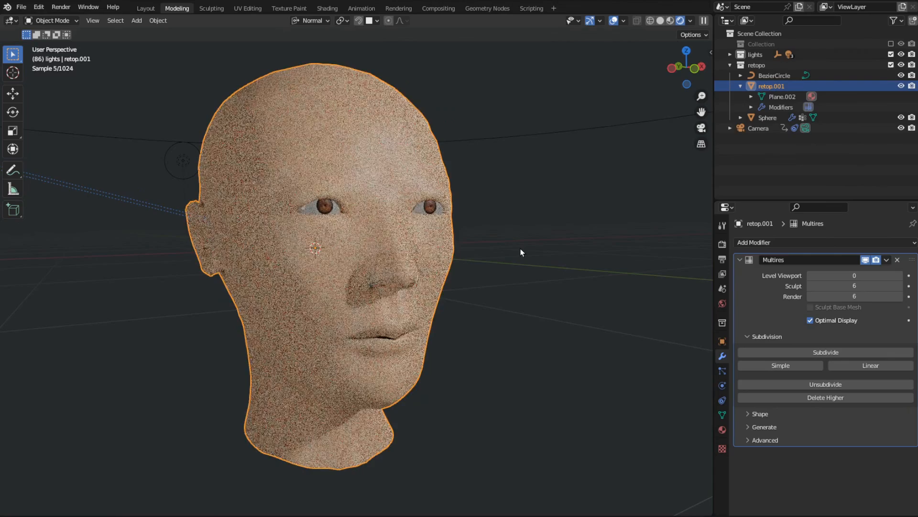
scroll(521, 252, up, 2)
middle_drag(522, 255, 434, 266)
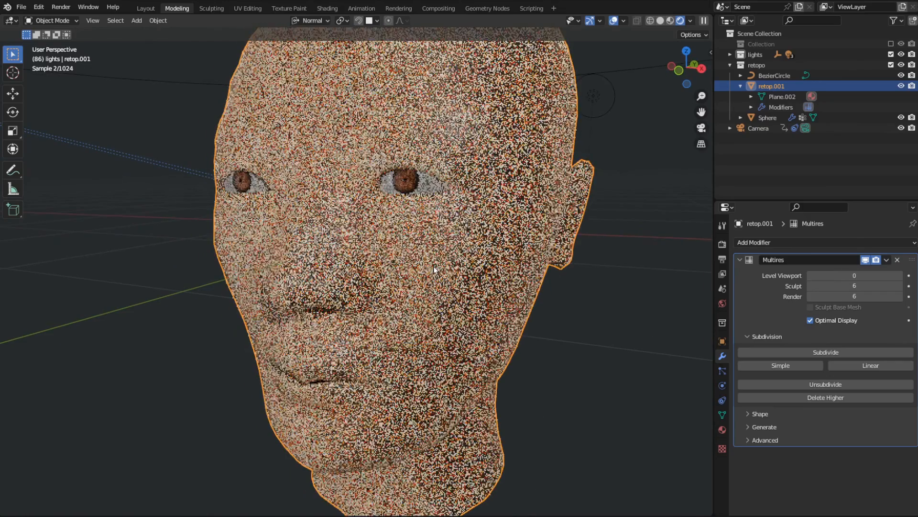